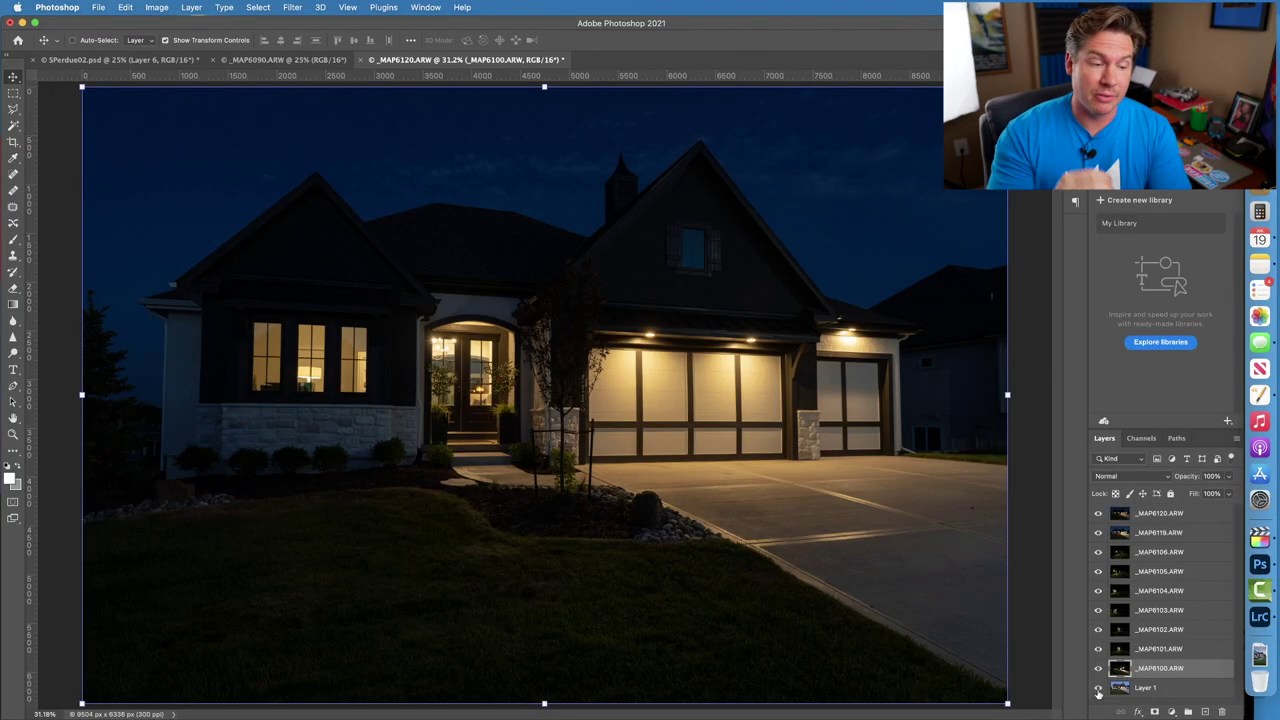
Hide the exposure layers so only the daytime base shot shows.
alt+click(1098, 688)
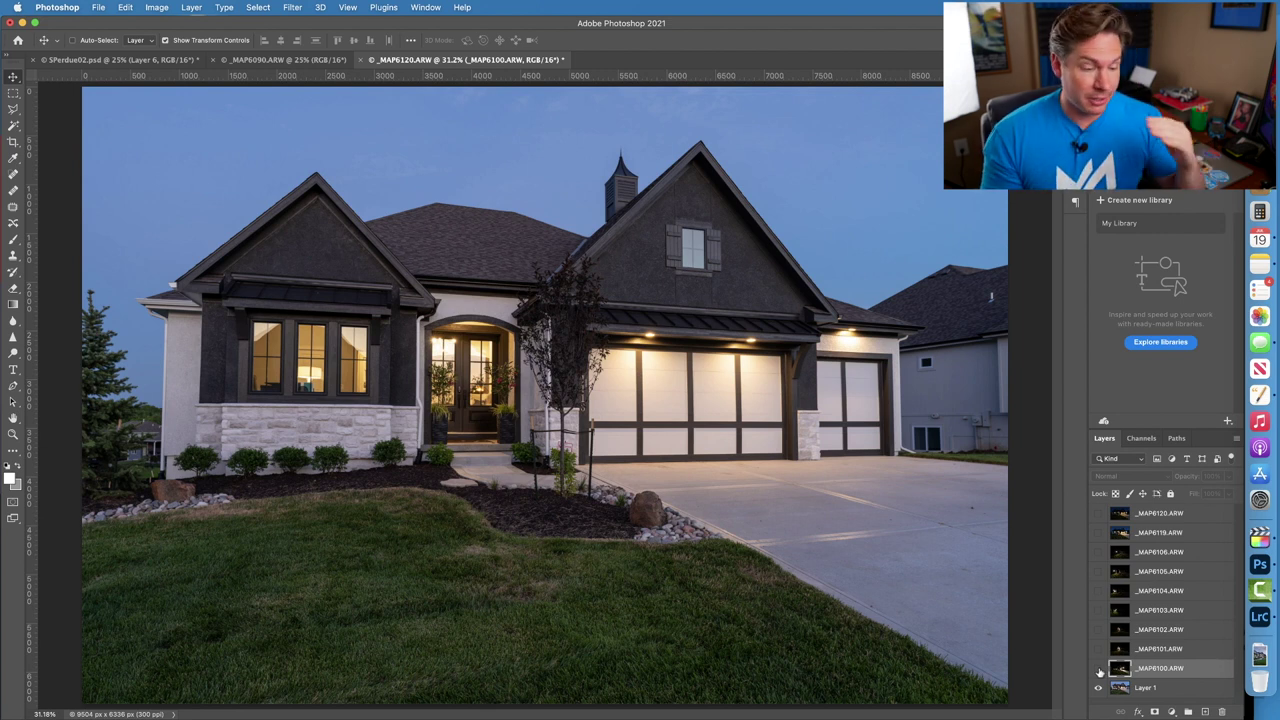
Preview each flash exposure in turn, ending with only the garage flash _MAP6100 showing.
click(1099, 669)
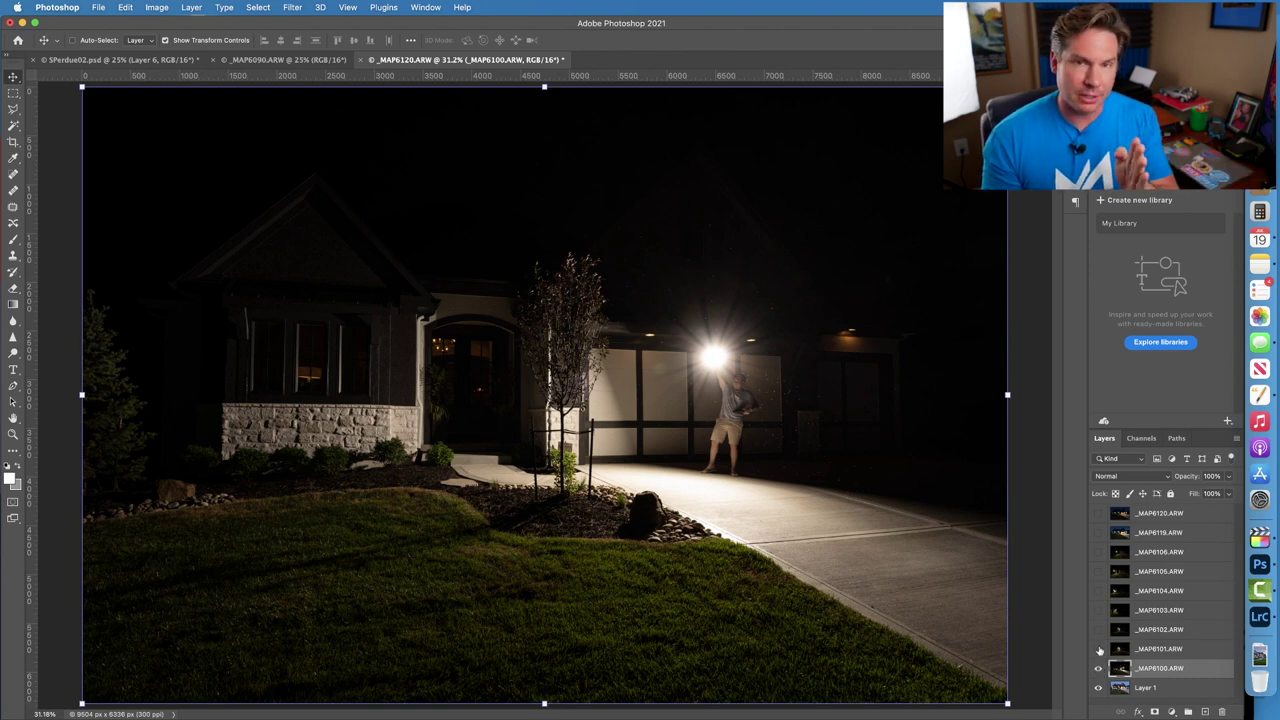
click(1099, 649)
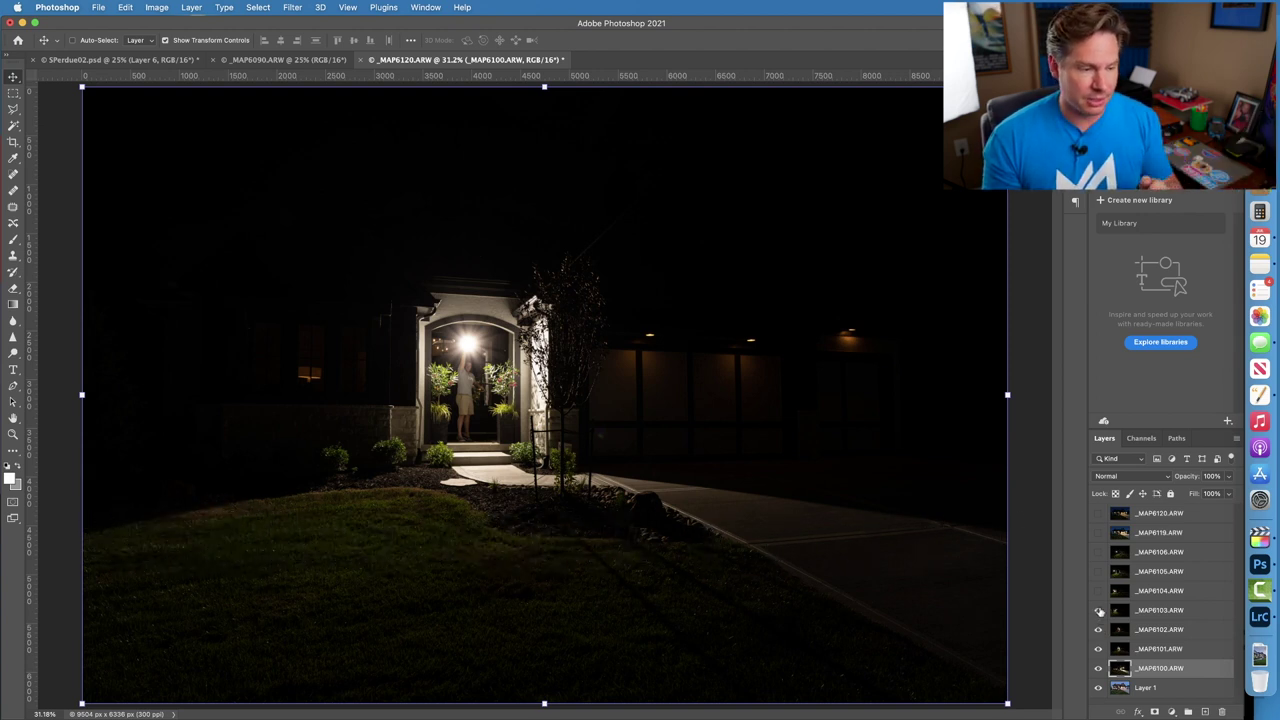
click(1099, 610)
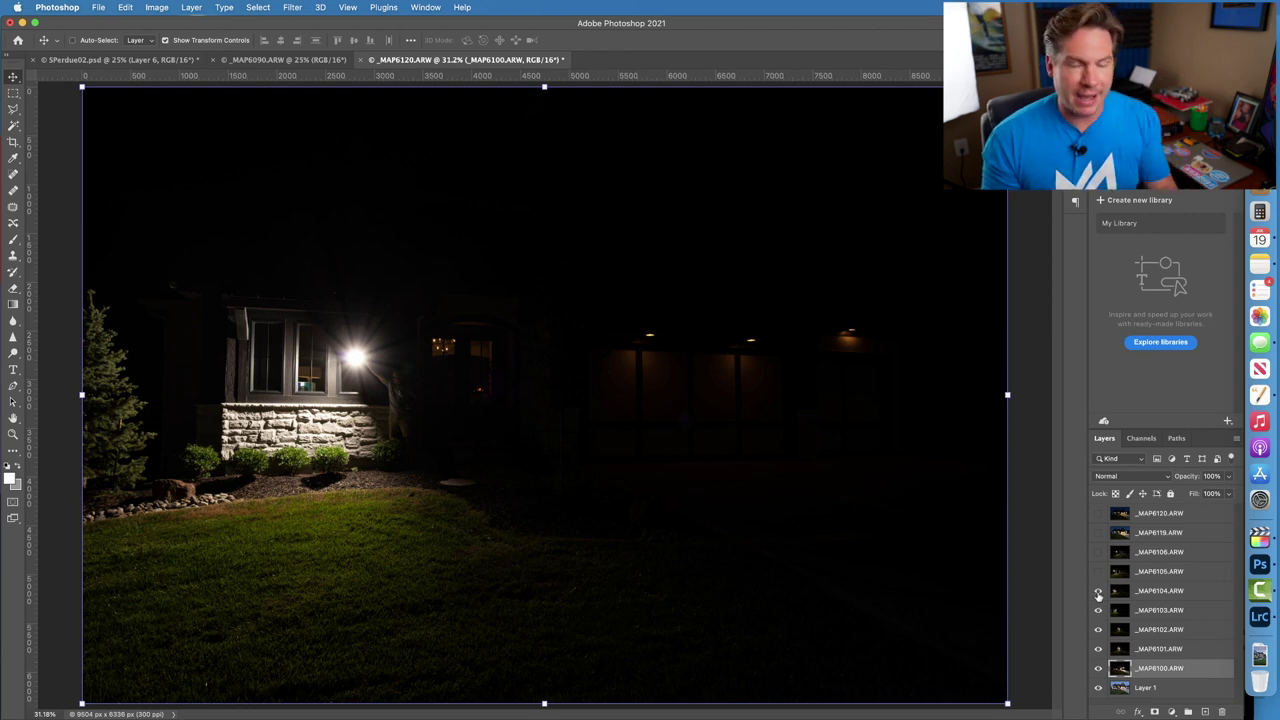
click(1099, 591)
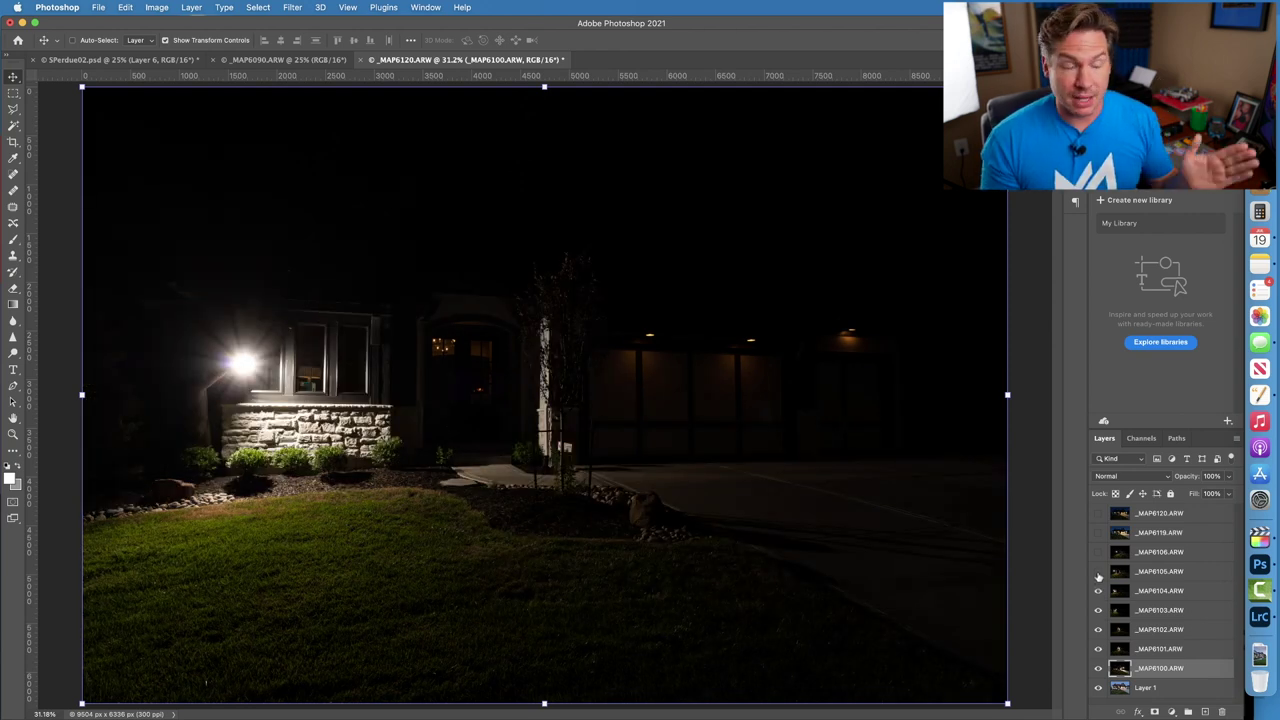
click(1099, 571)
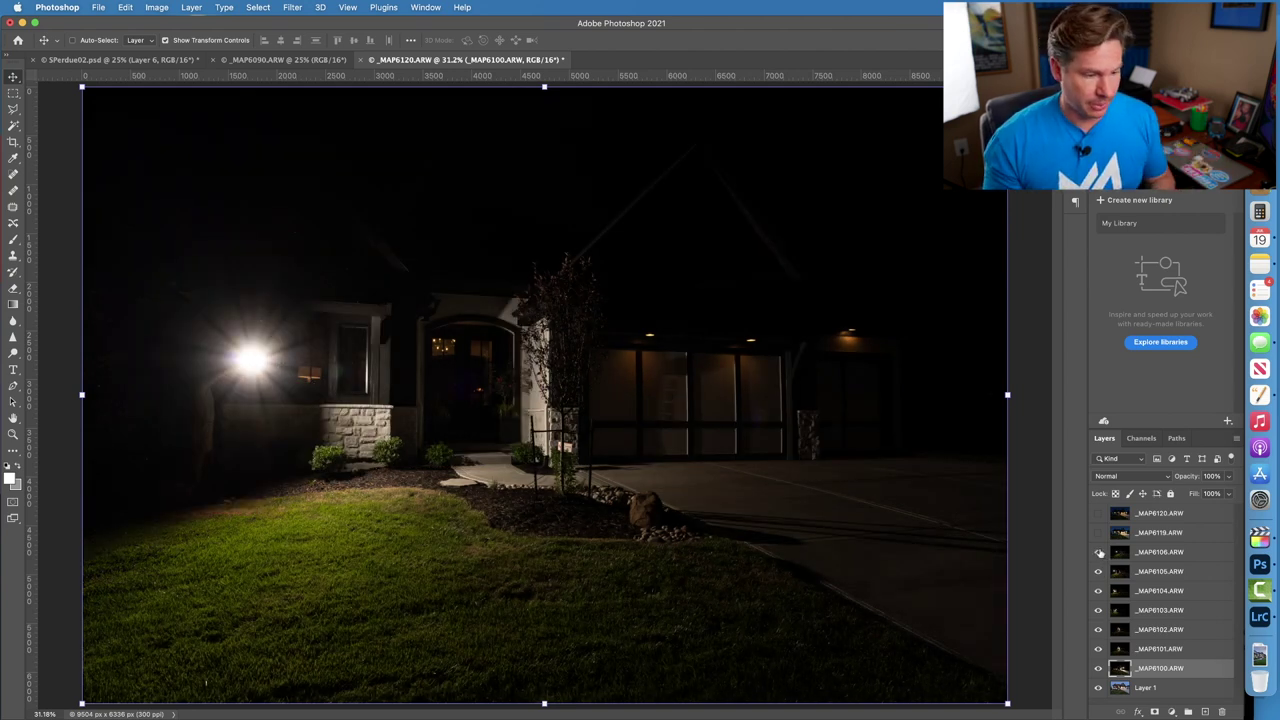
click(1099, 552)
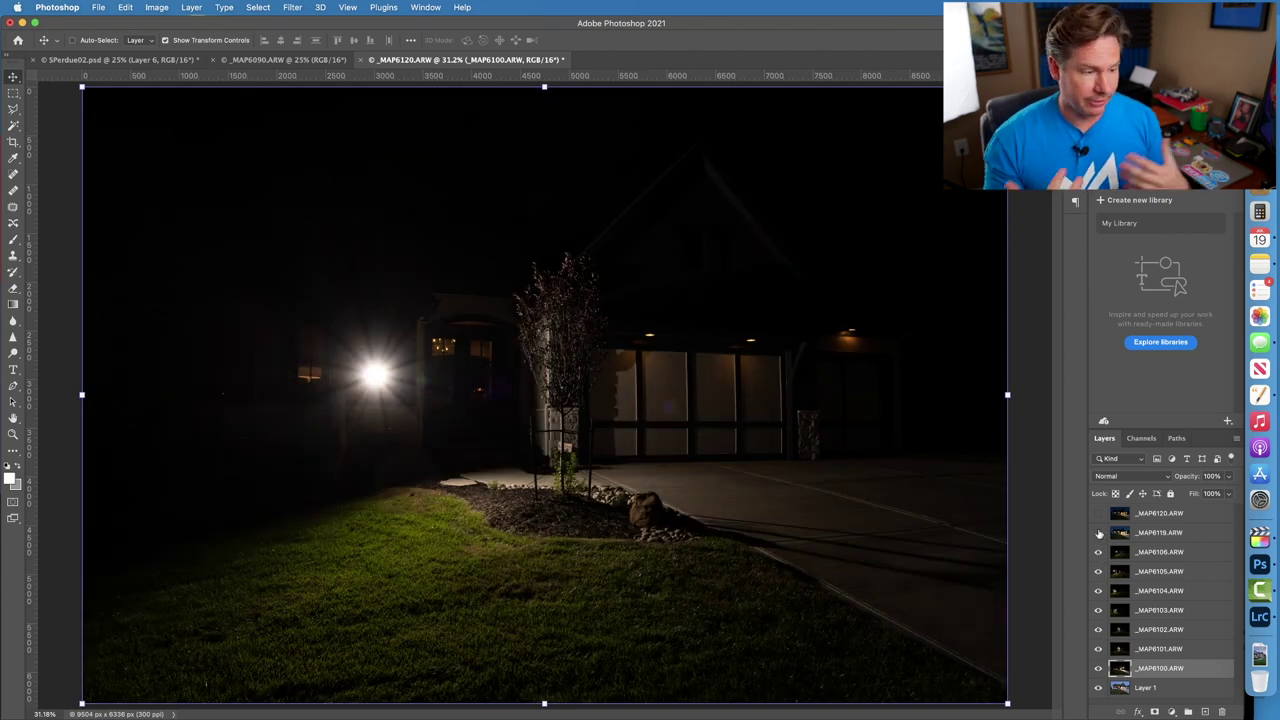
click(1099, 533)
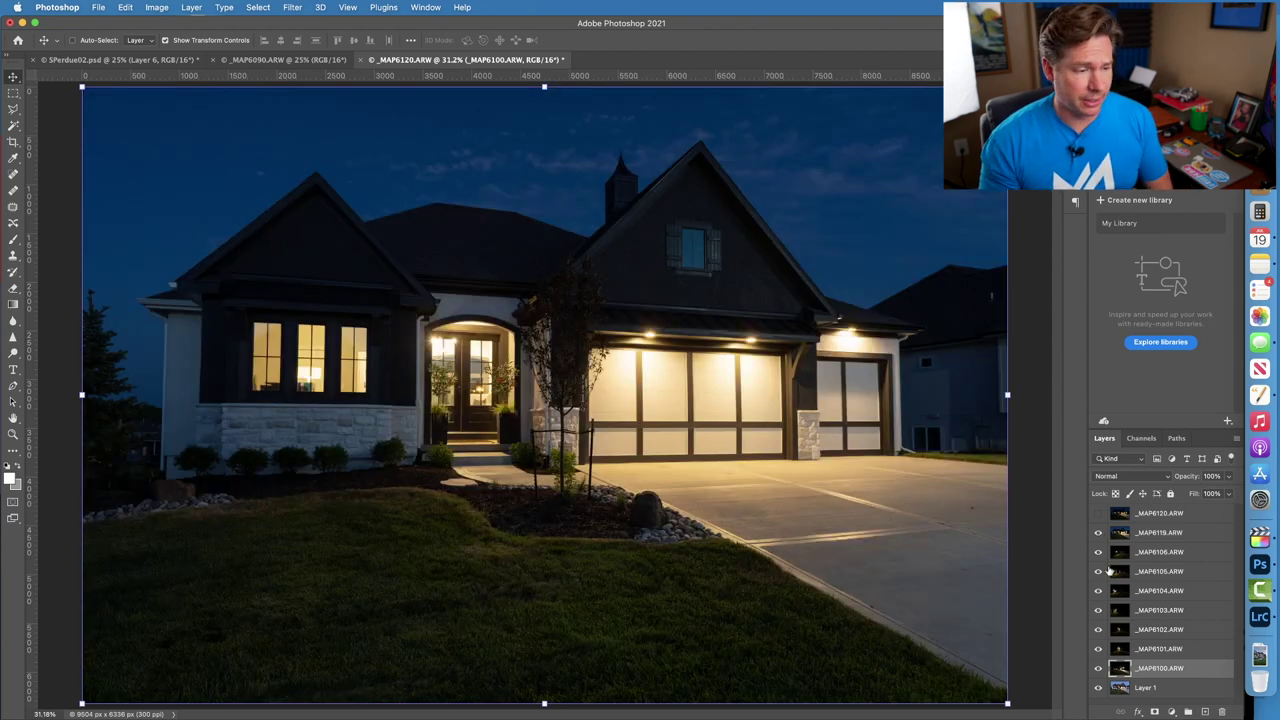
click(1100, 514)
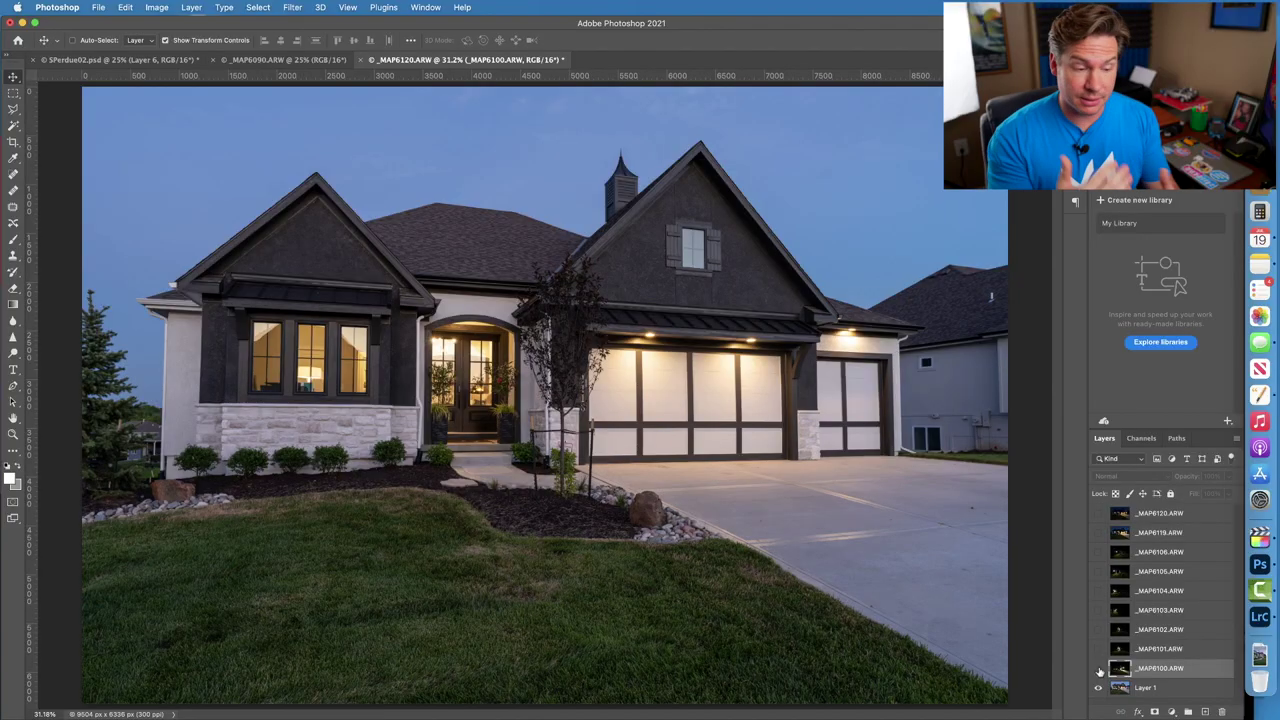
click(1099, 668)
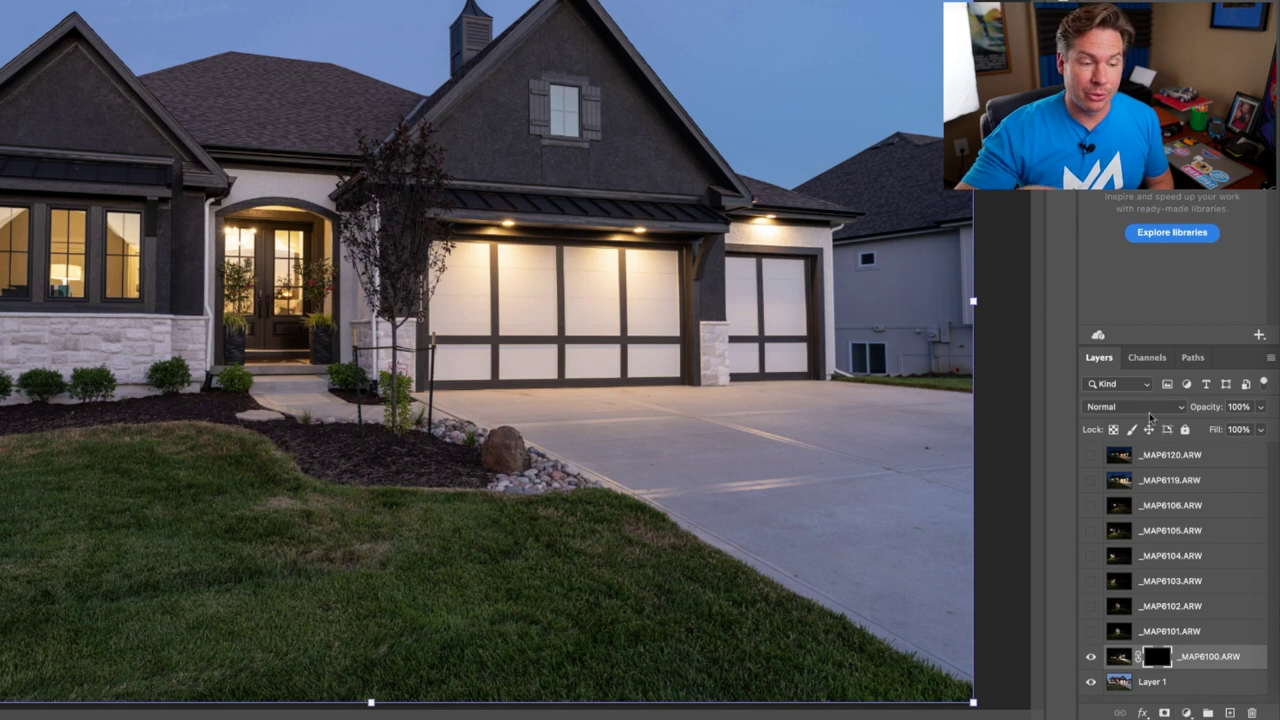
Set the garage flash layer to Lighten and use a 20% opacity brush.
click(1150, 408)
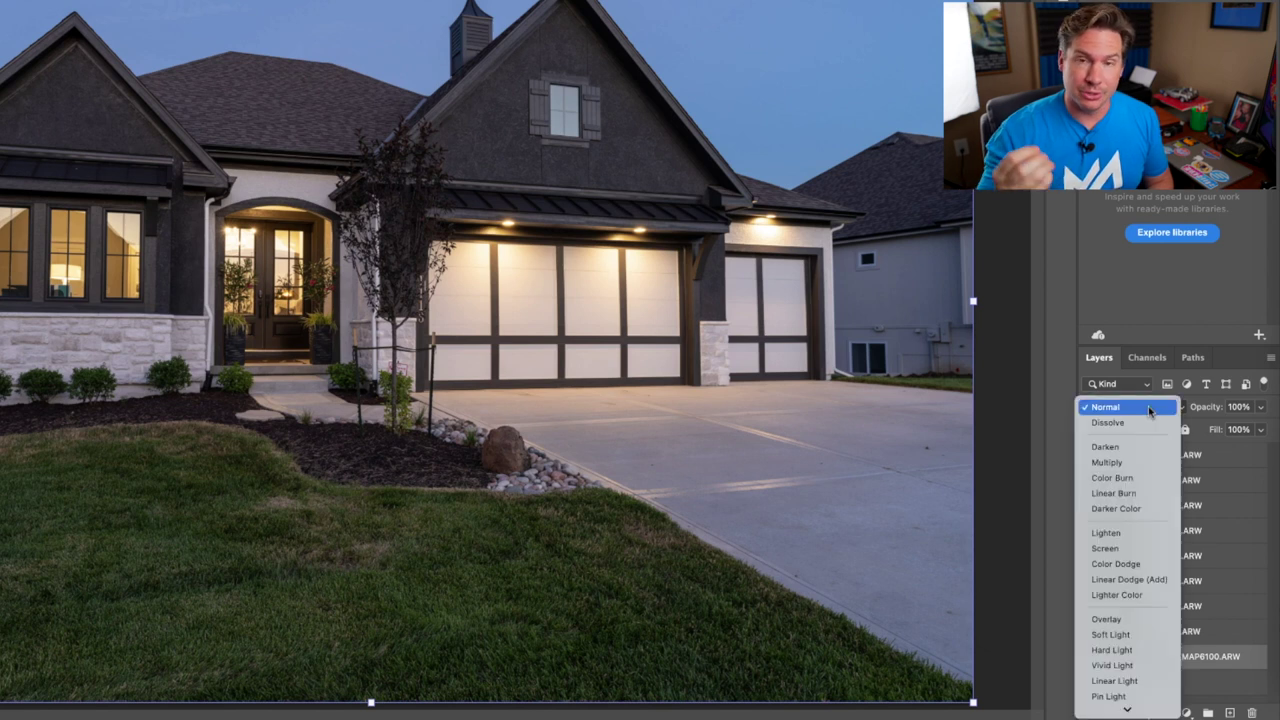
click(1106, 533)
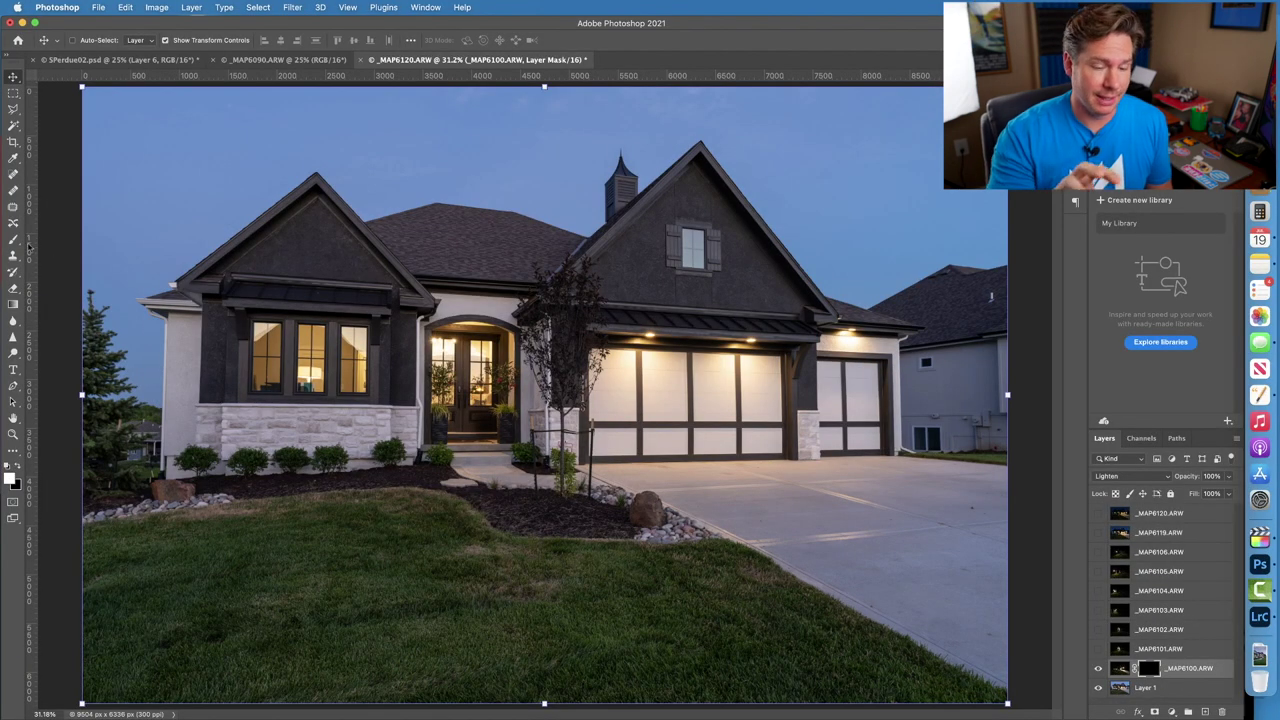
key(b)
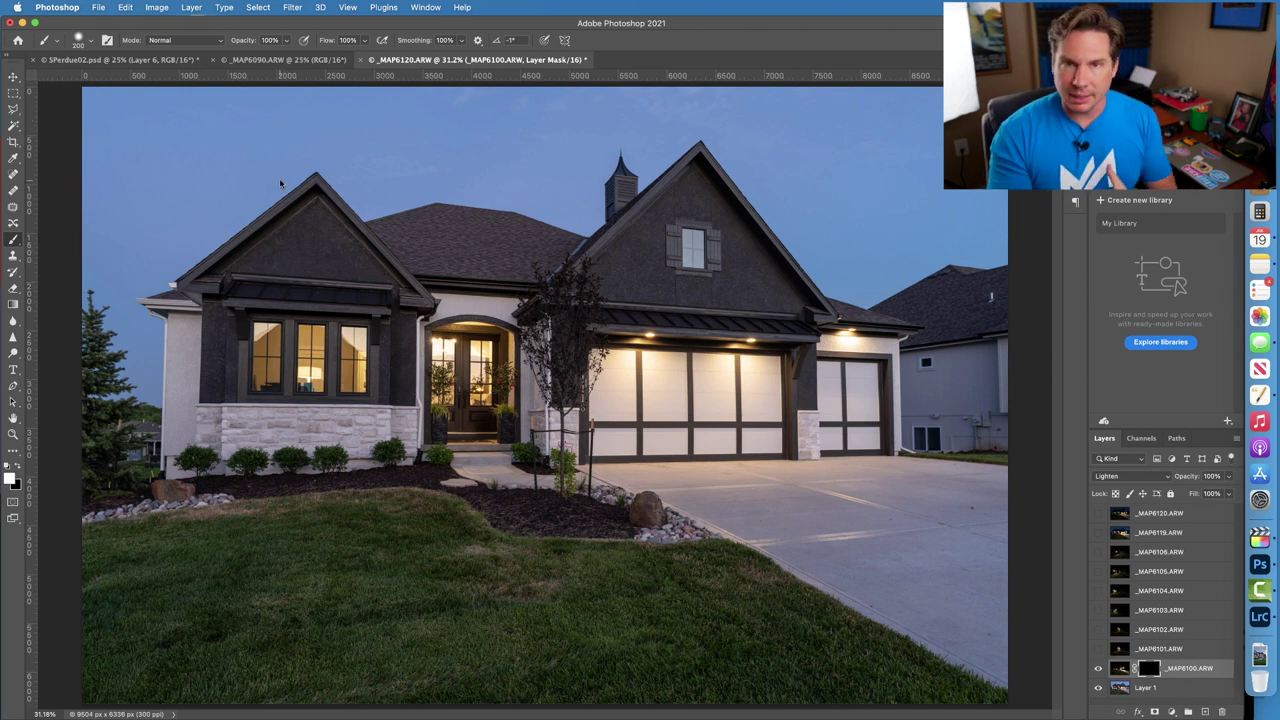
key(2)
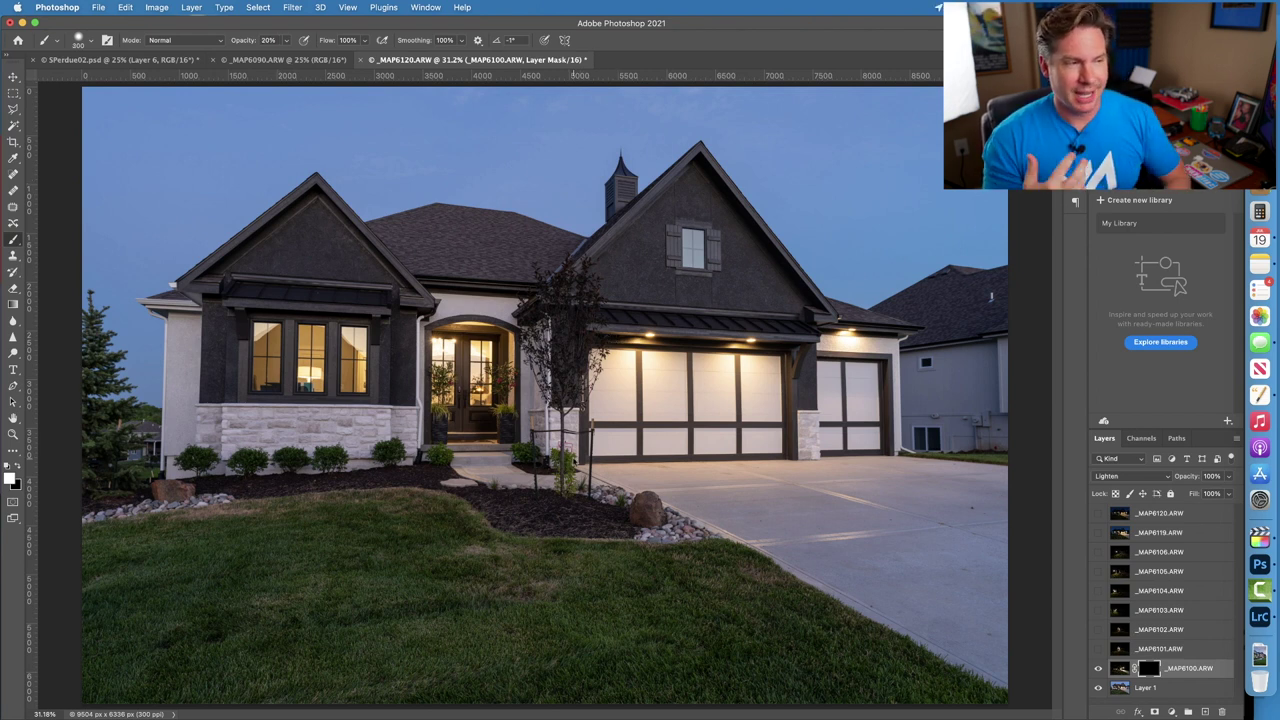
Set the brush to size 500 with a softer edge and white paint colour.
key(bracketright)
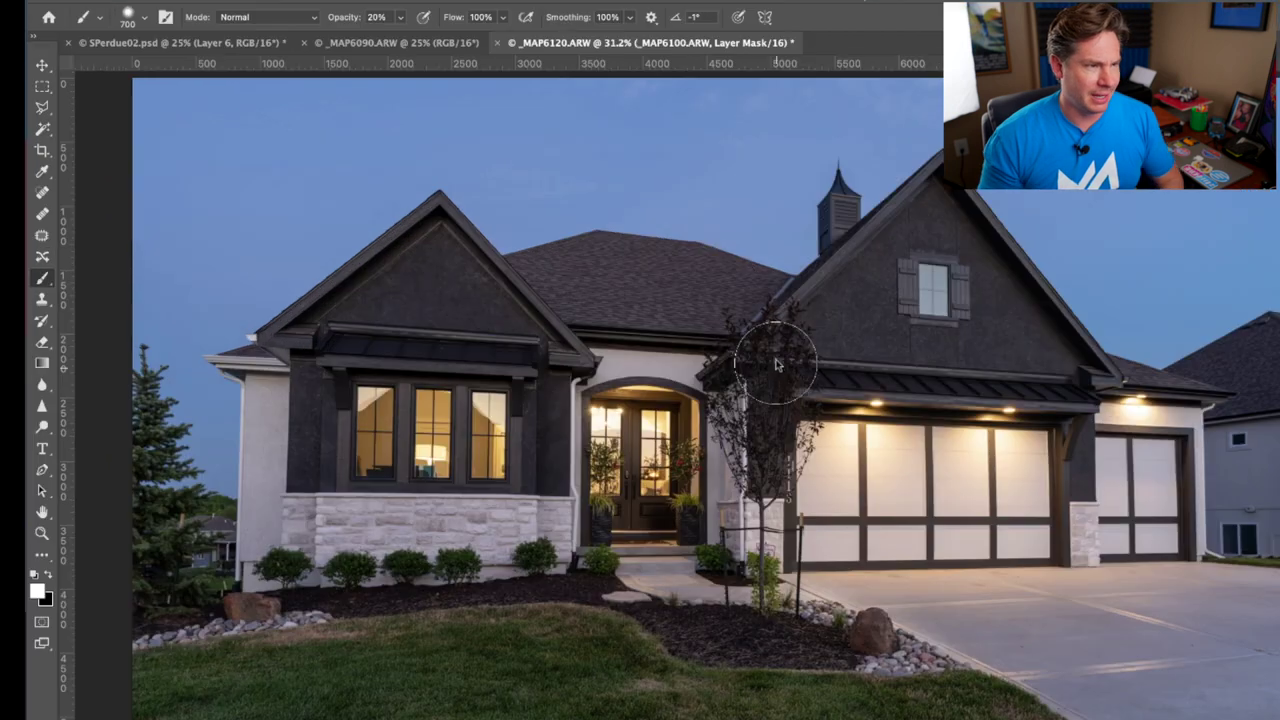
key(bracketleft)
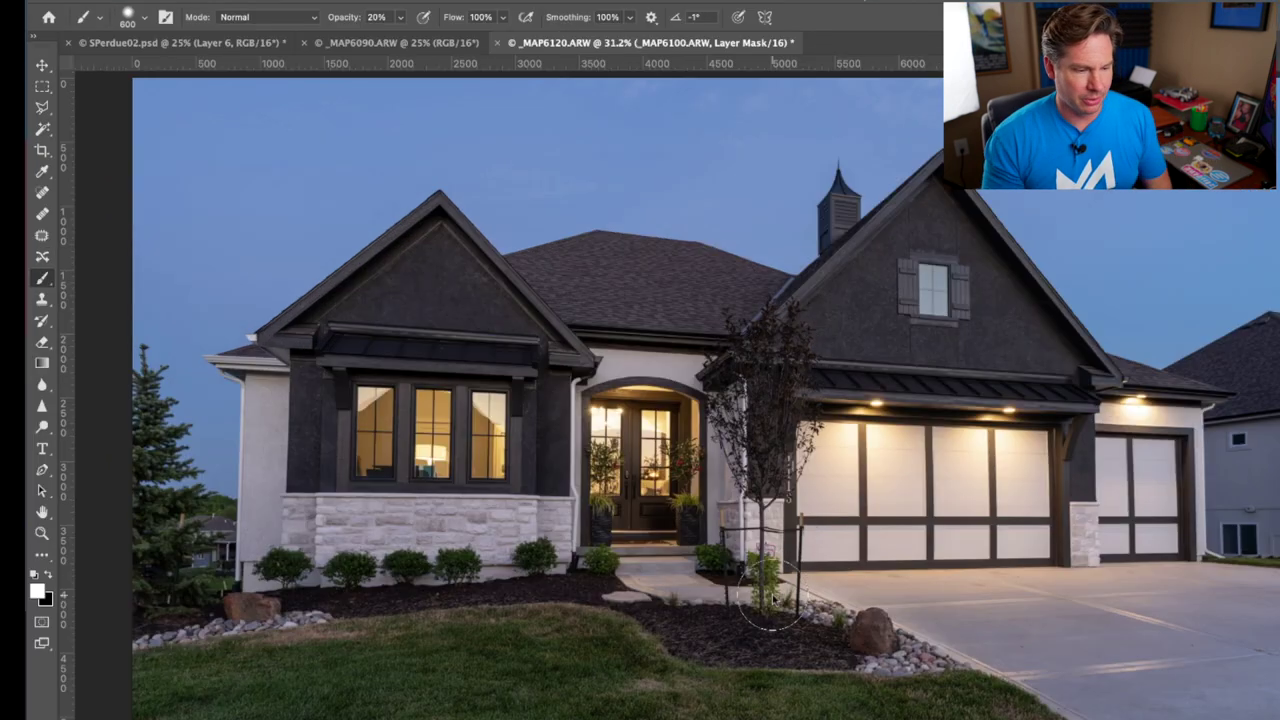
key(bracketleft)
key(bracketleft)
key(bracketleft)
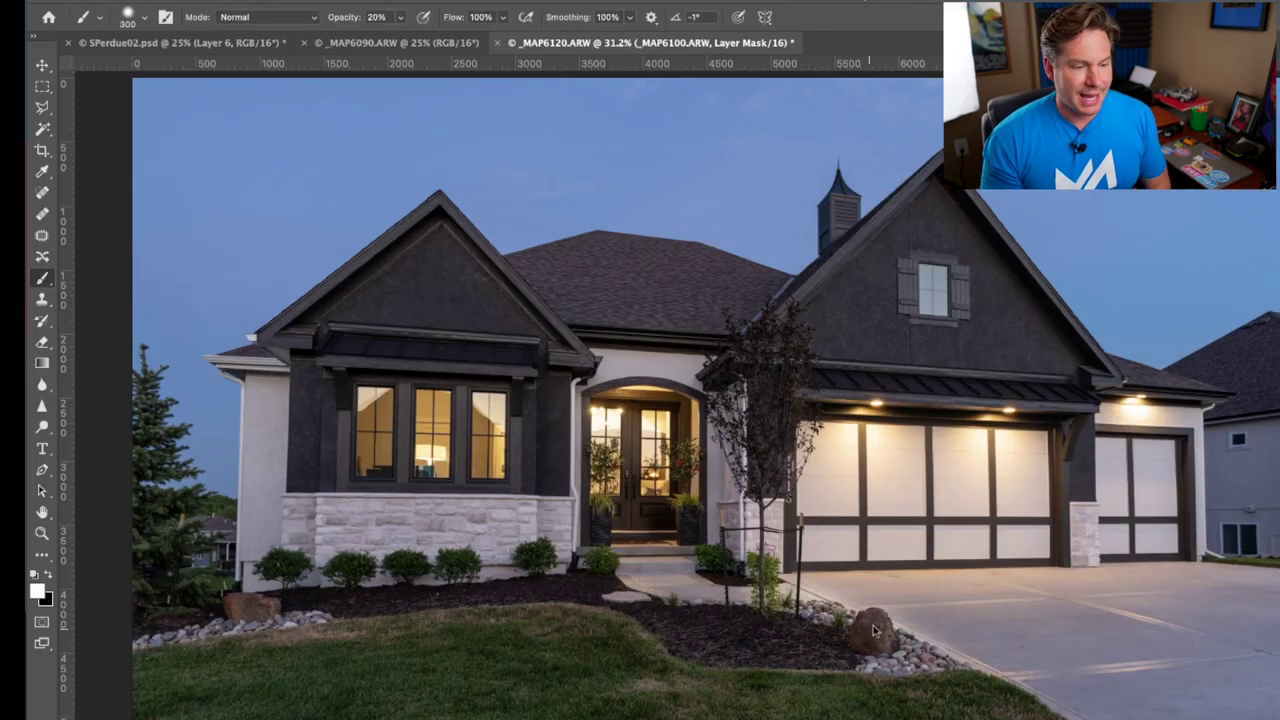
key(bracketright)
key(bracketright)
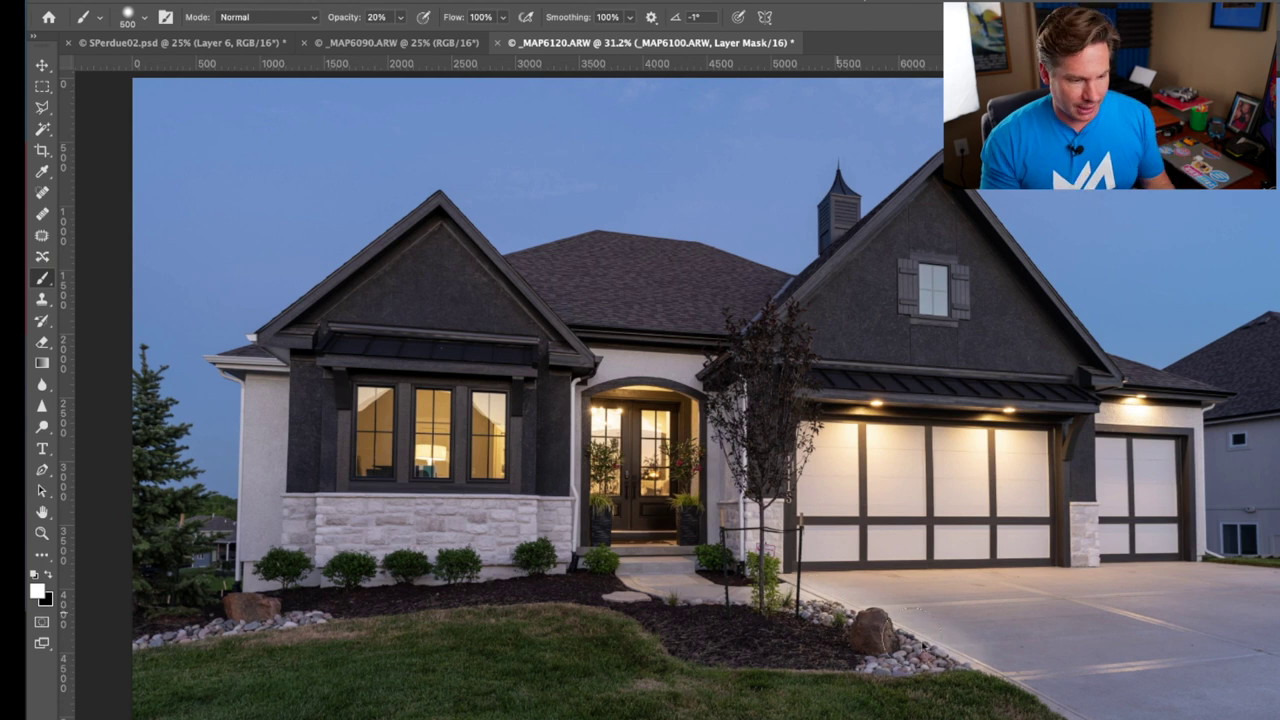
click(148, 20)
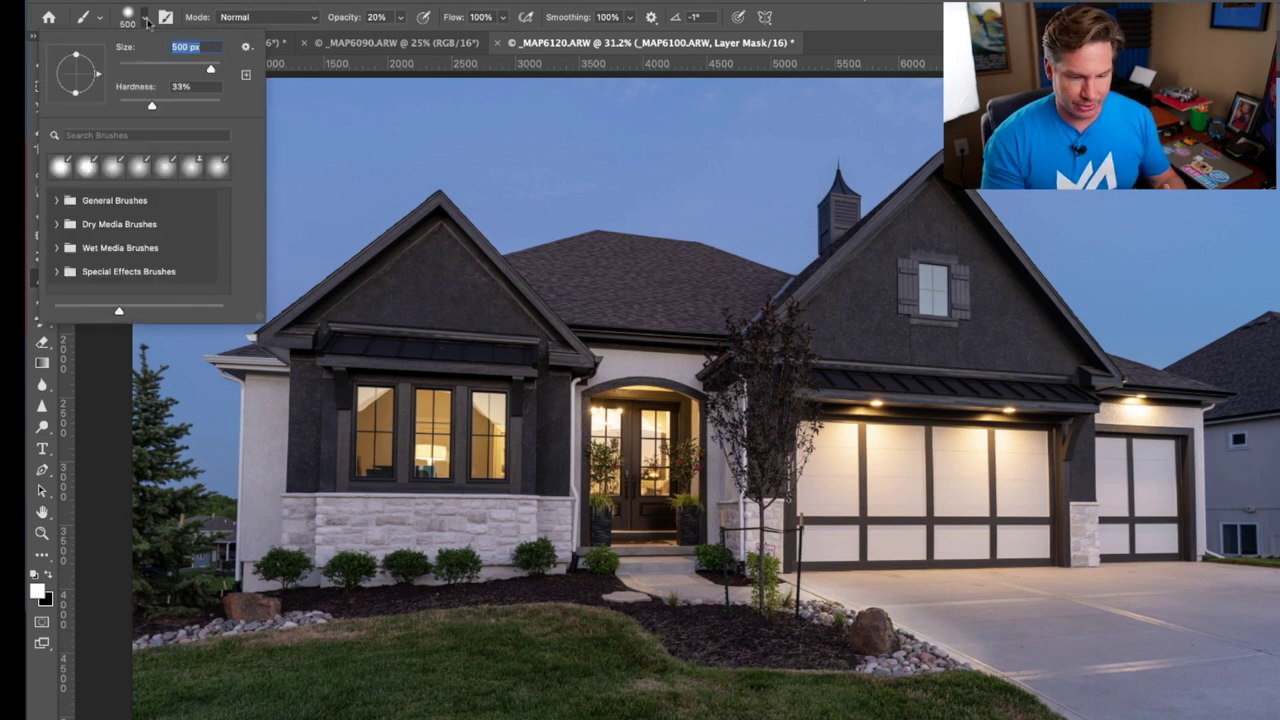
drag(151, 106, 118, 106)
click(242, 5)
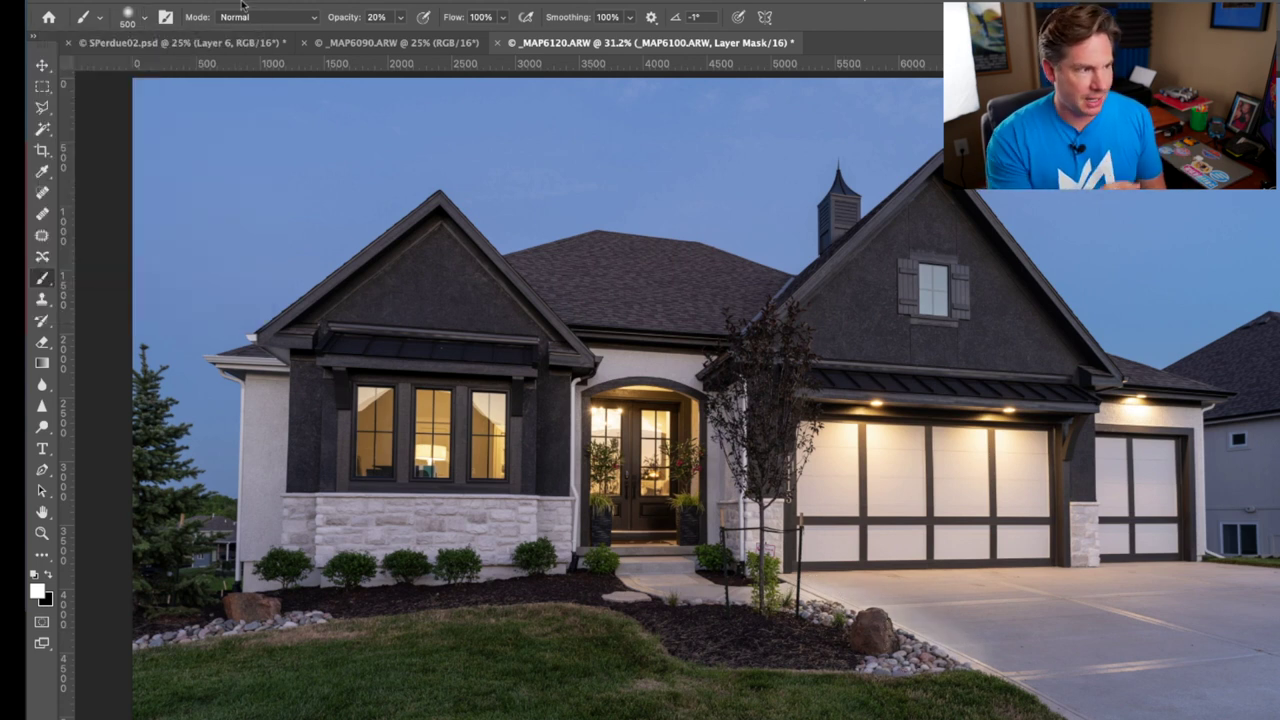
key(x)
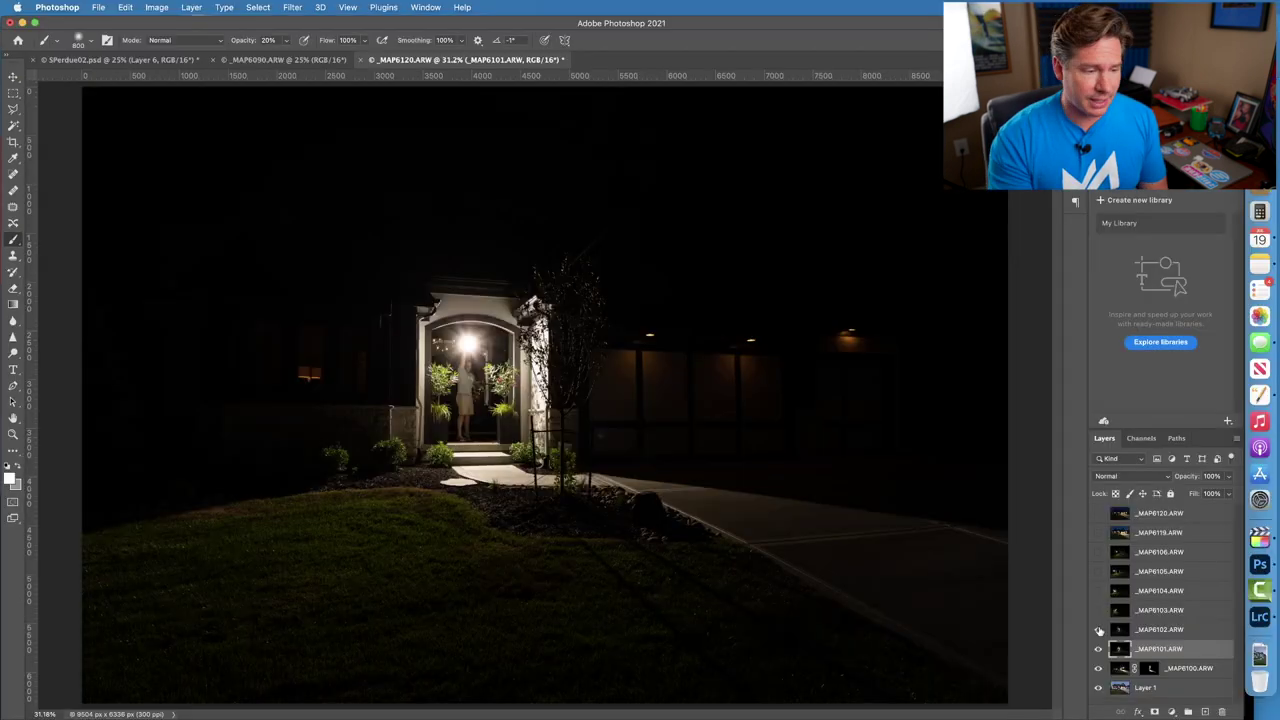
Give _MAP6102 a black mask in Lighten mode, then add a black mask to _MAP6103.
click(1098, 649)
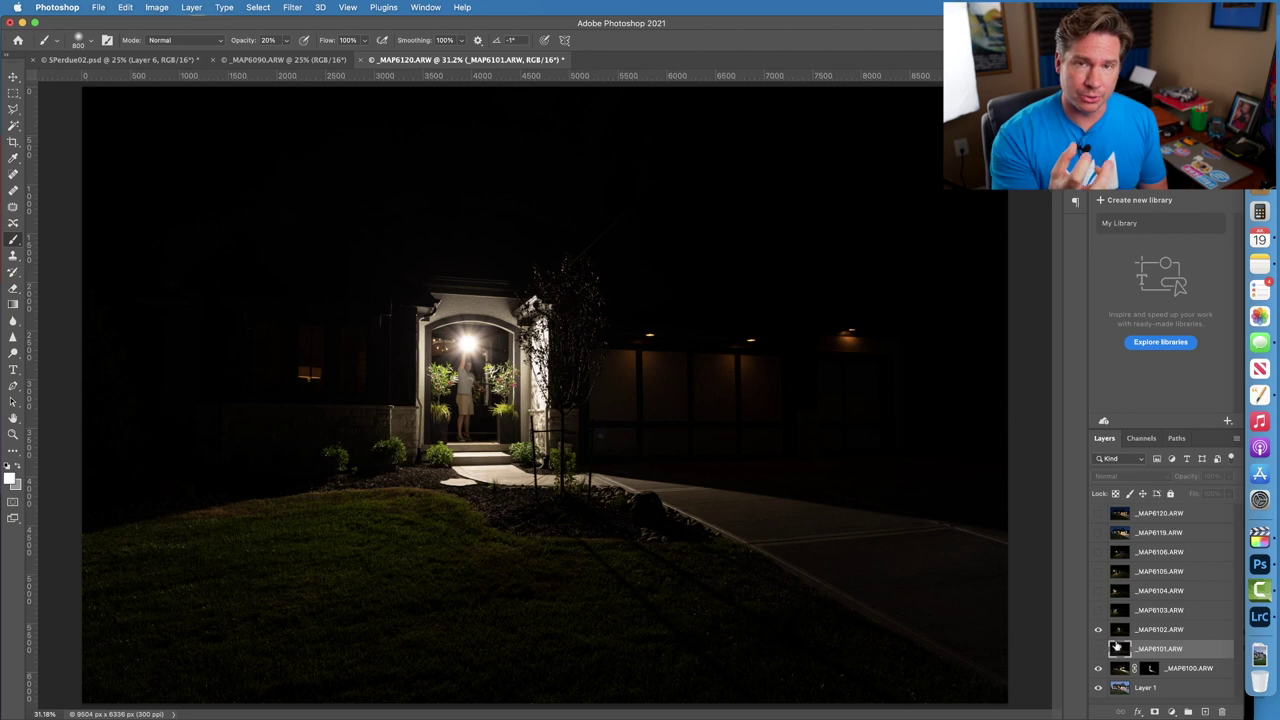
click(1122, 630)
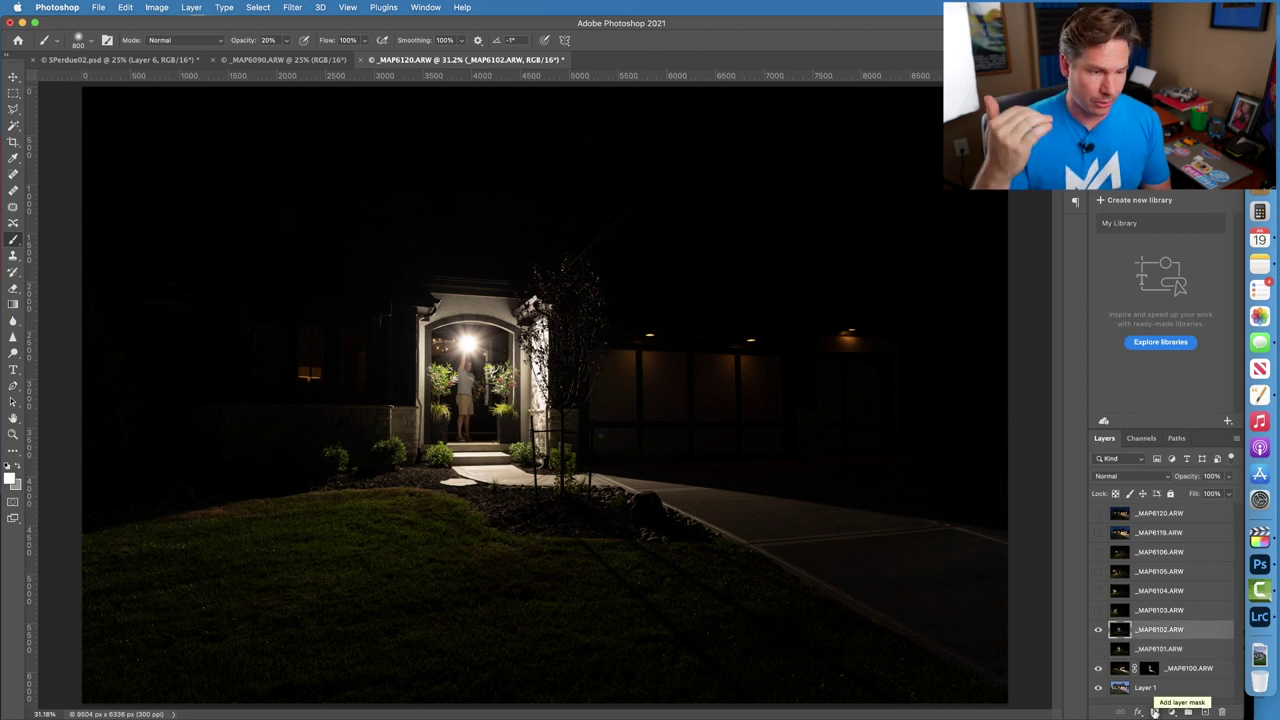
alt+click(1155, 711)
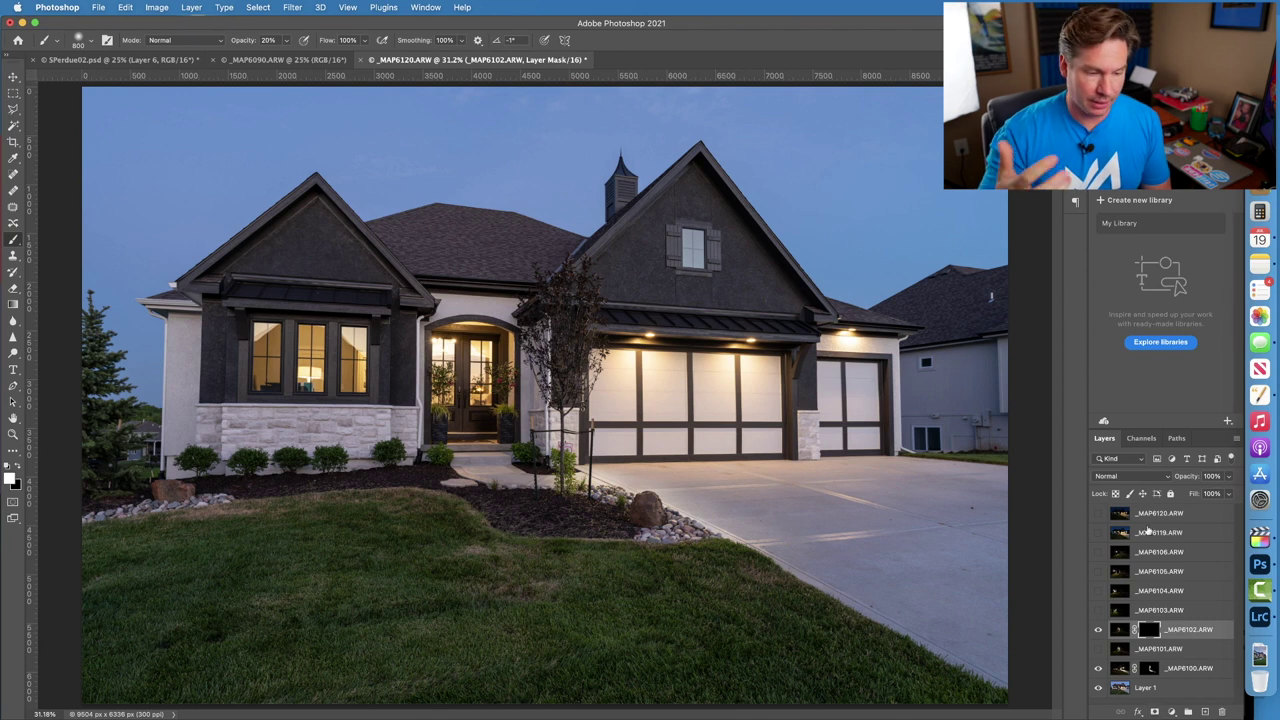
click(1135, 476)
click(1127, 562)
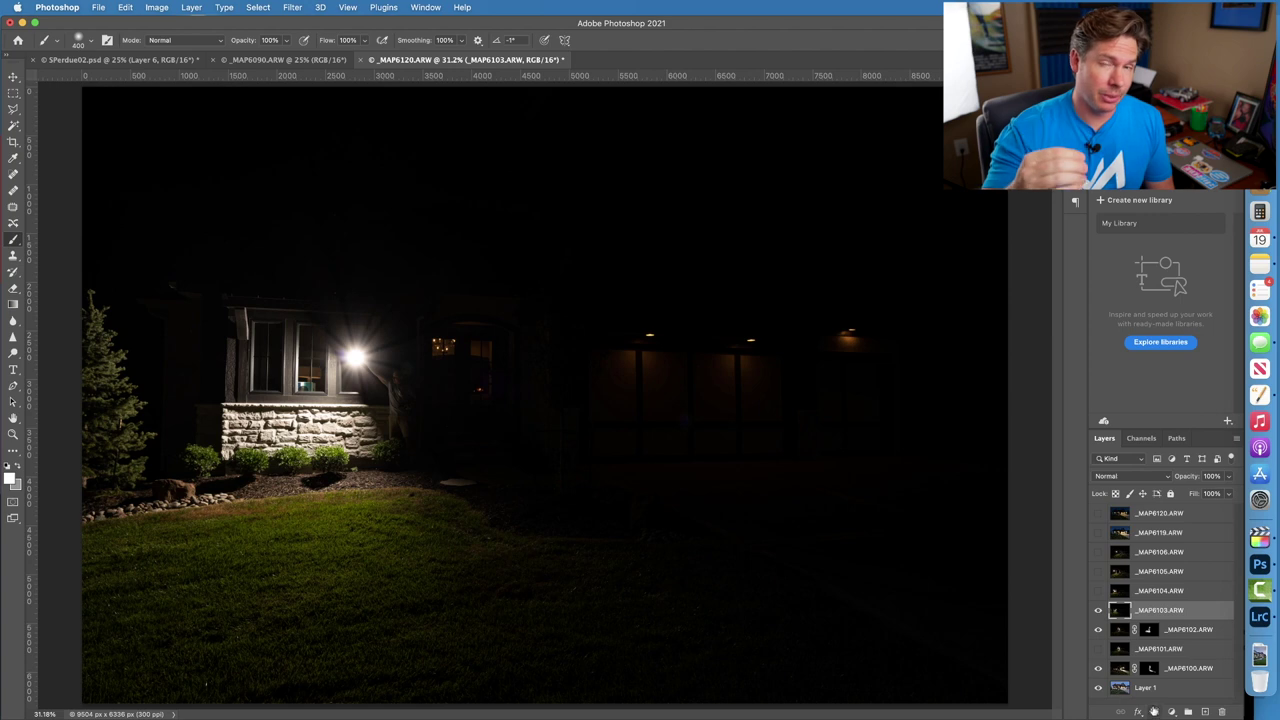
alt+click(1155, 711)
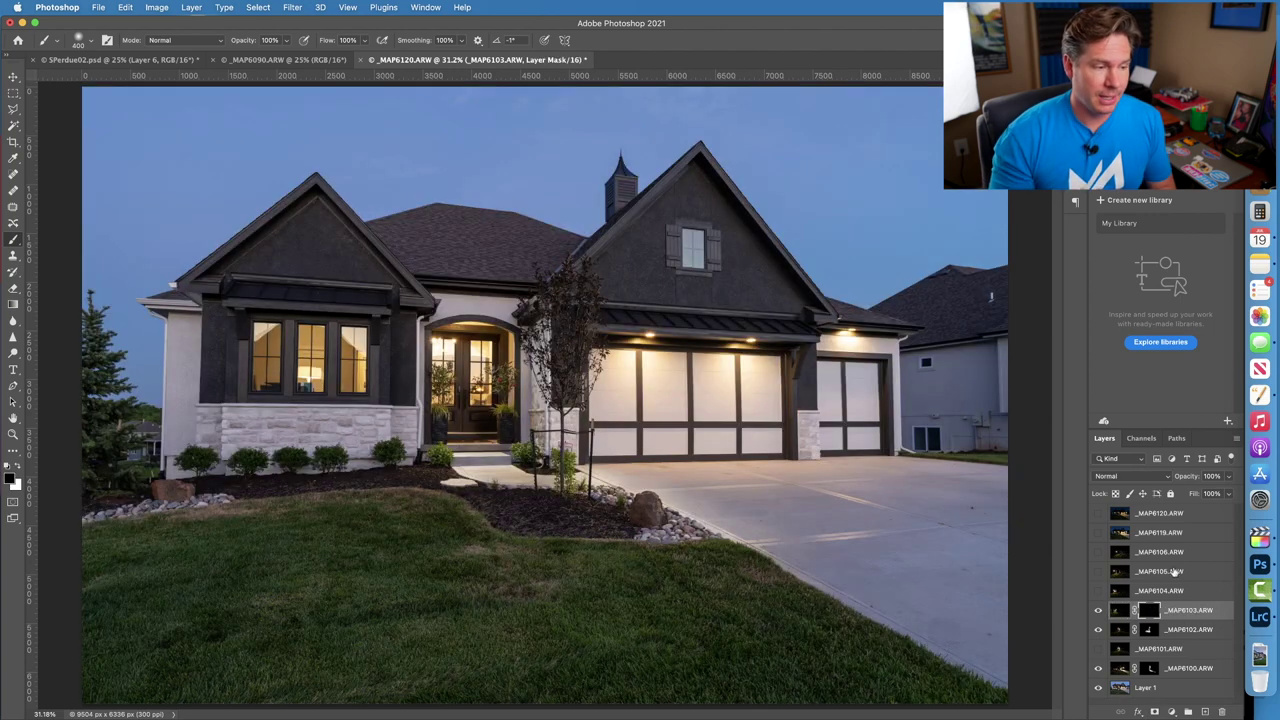
Set _MAP6103 to Lighten and compare the stone wall with and without it.
click(1130, 476)
click(1127, 573)
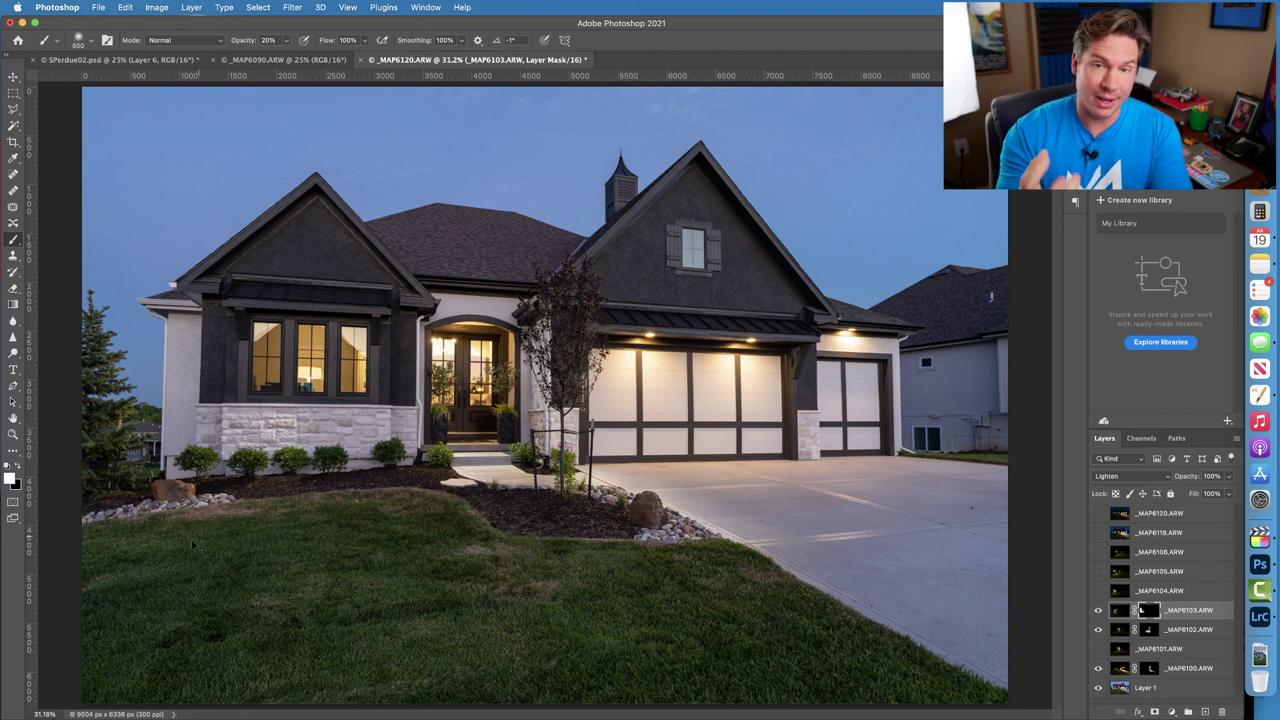
scroll(183, 550, up, 5)
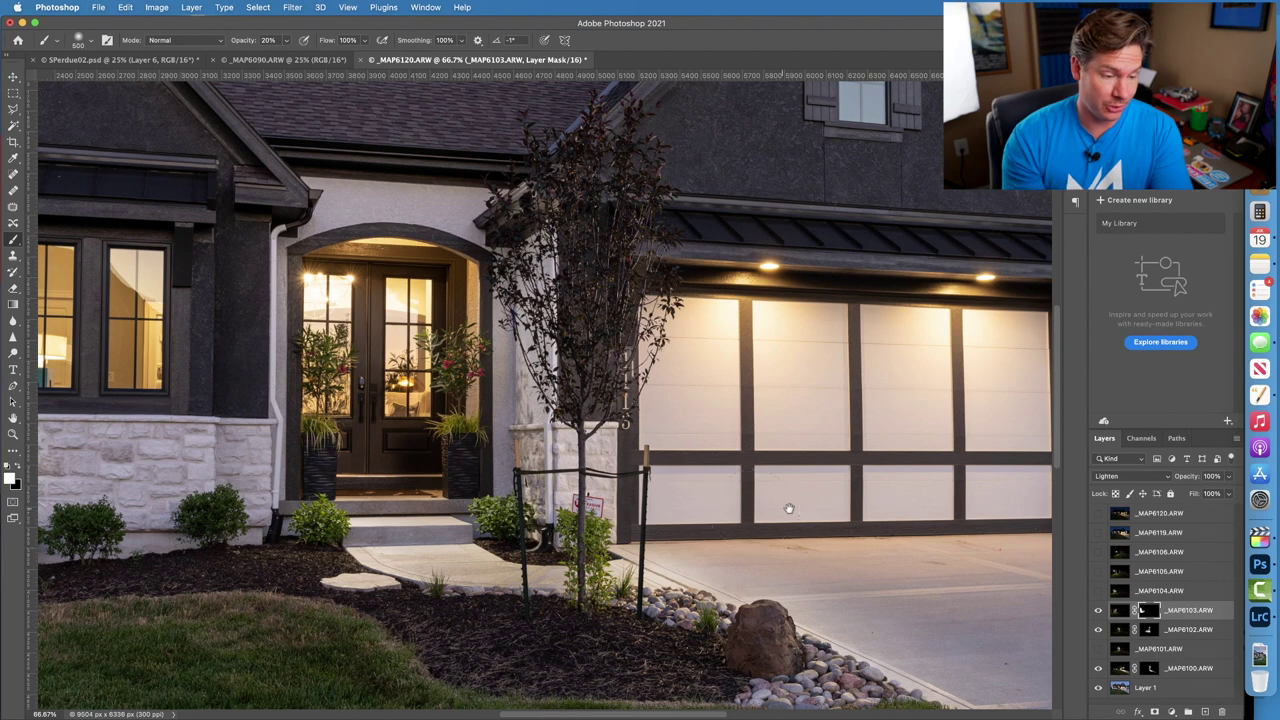
drag(180, 545, 598, 505)
click(1099, 611)
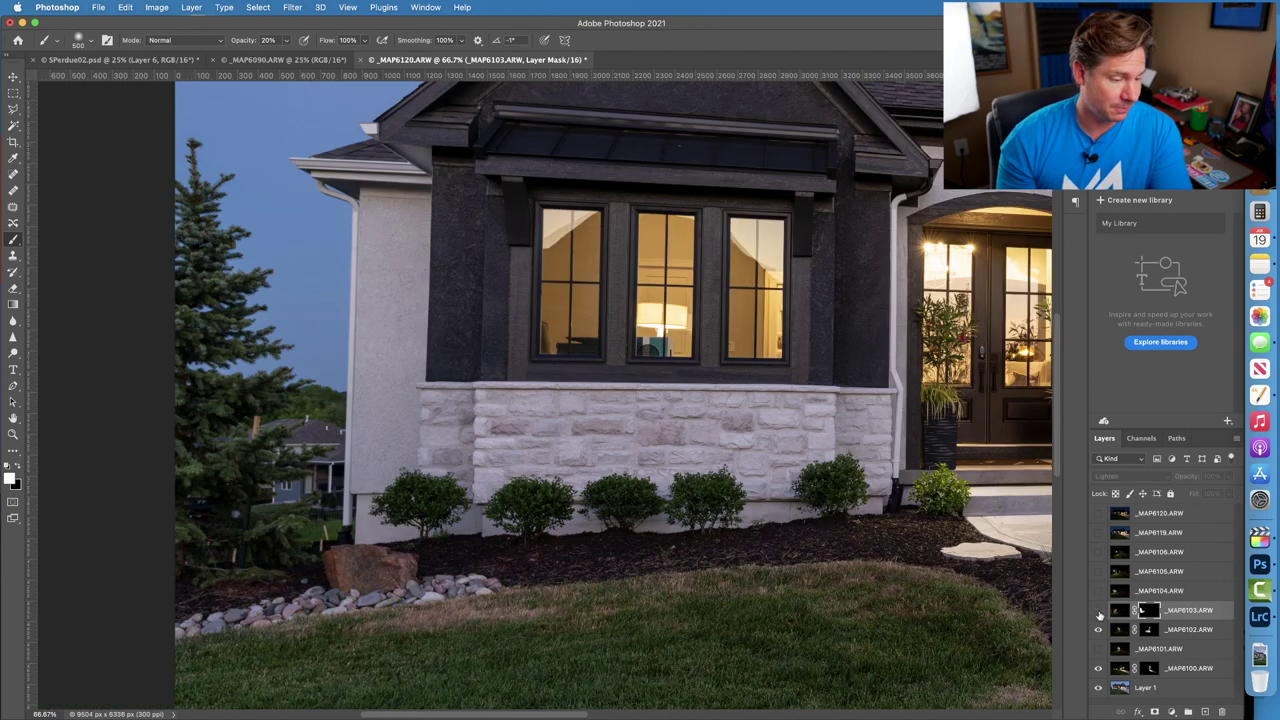
click(1099, 612)
click(1099, 612)
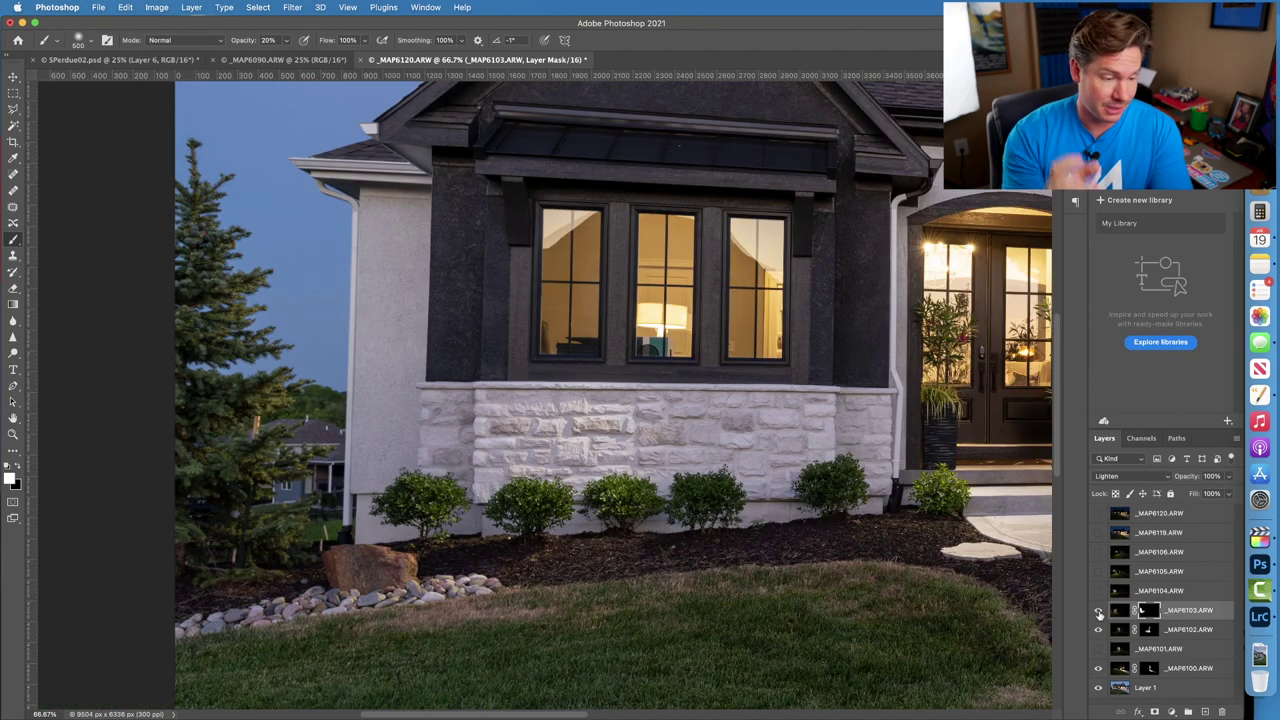
click(1099, 612)
click(1099, 612)
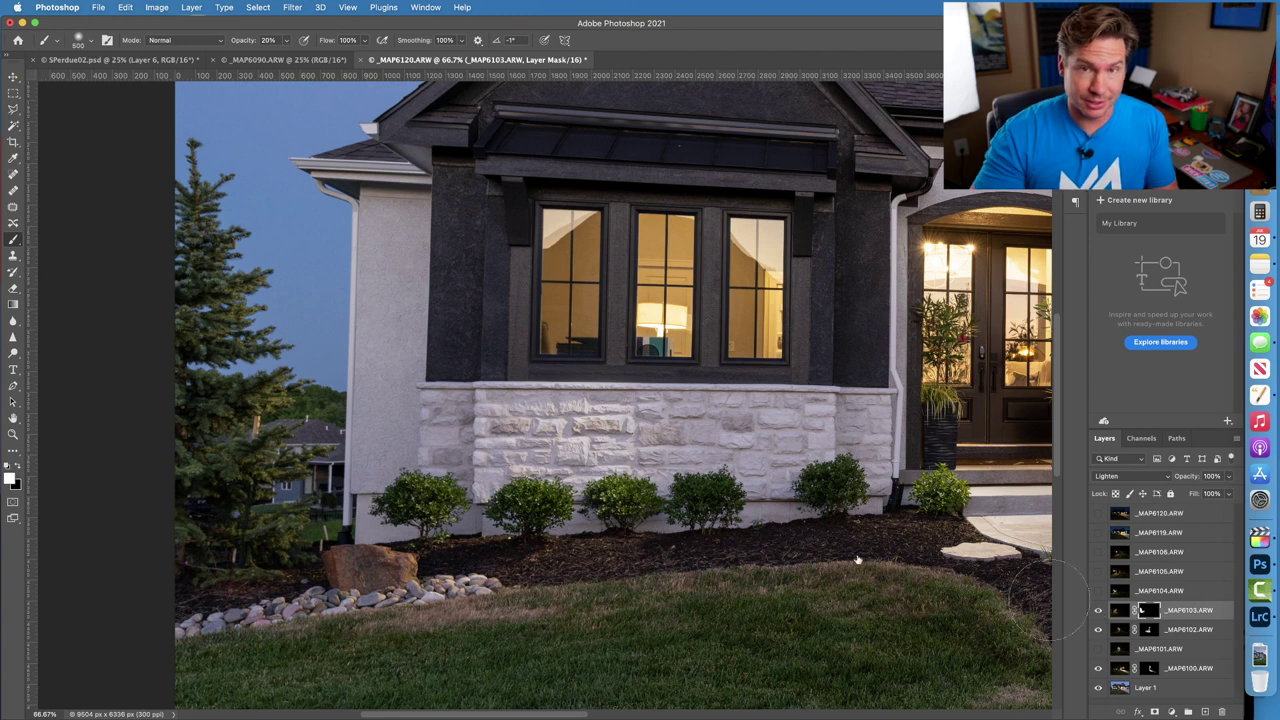
Zoom out to the whole house, then select and show the _MAP6104.ARW exposure.
key(super+0)
key(super+plus)
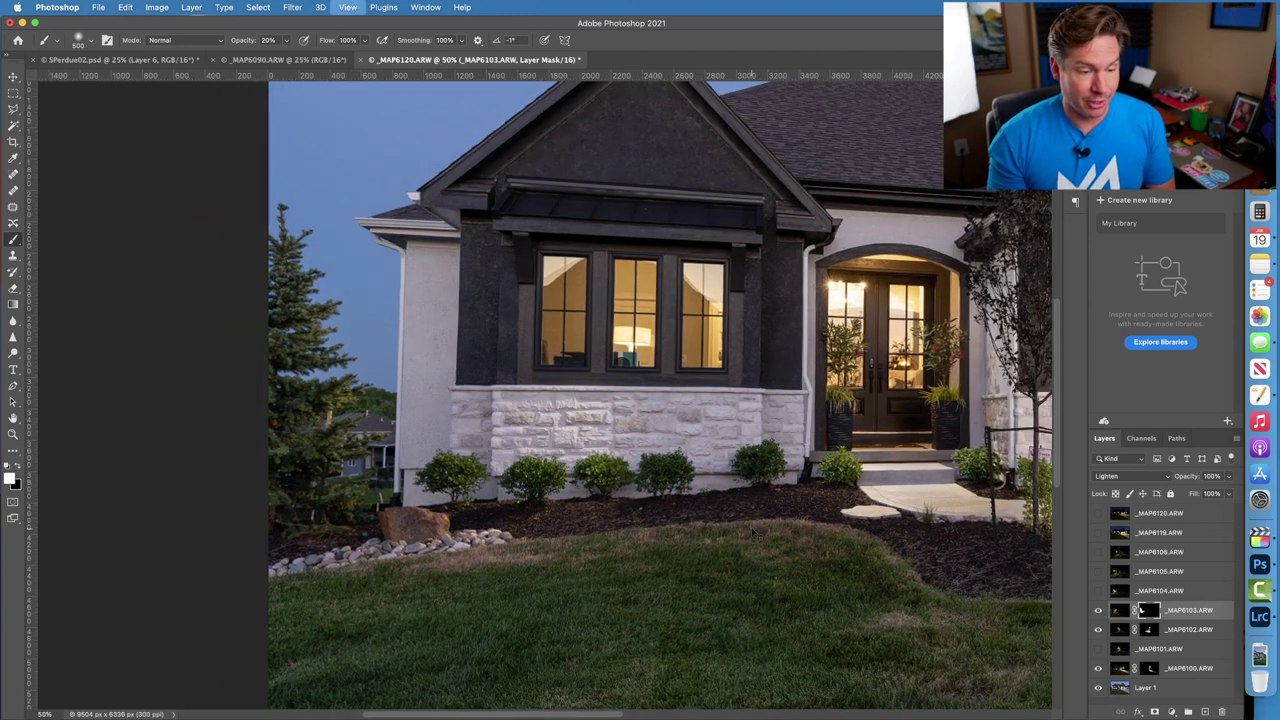
key(super+minus)
key(super+minus)
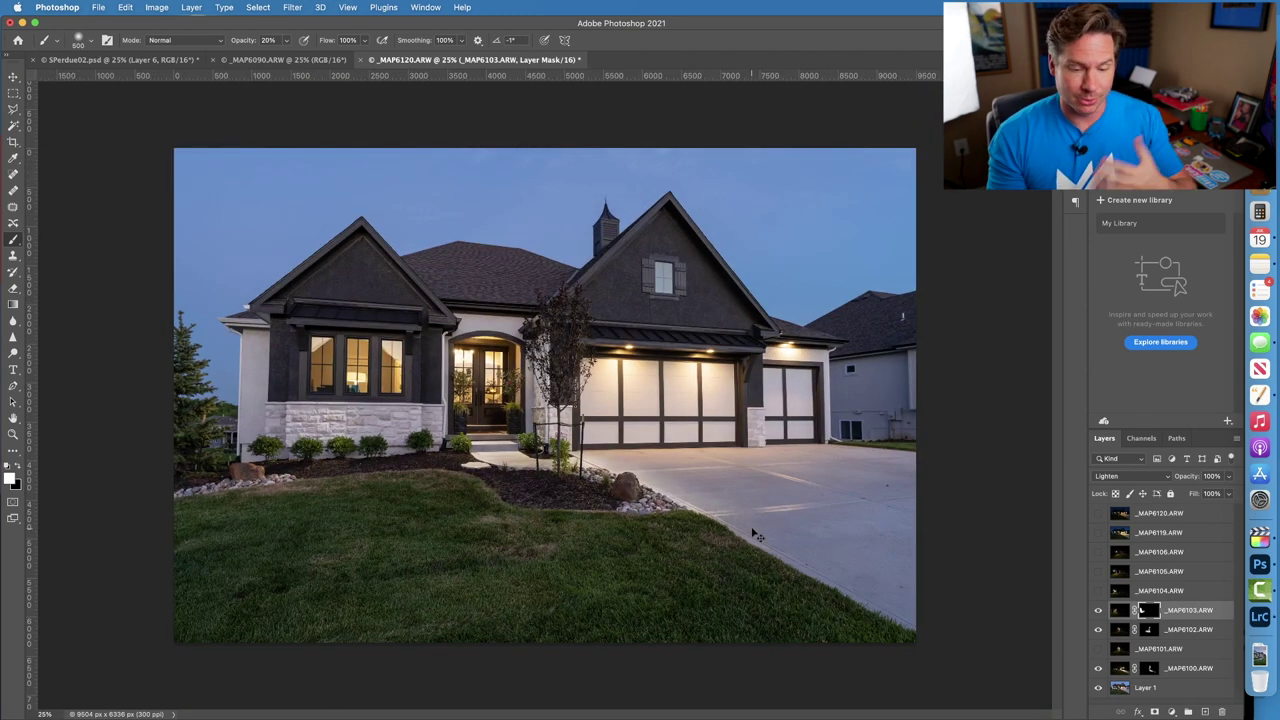
key(super+plus)
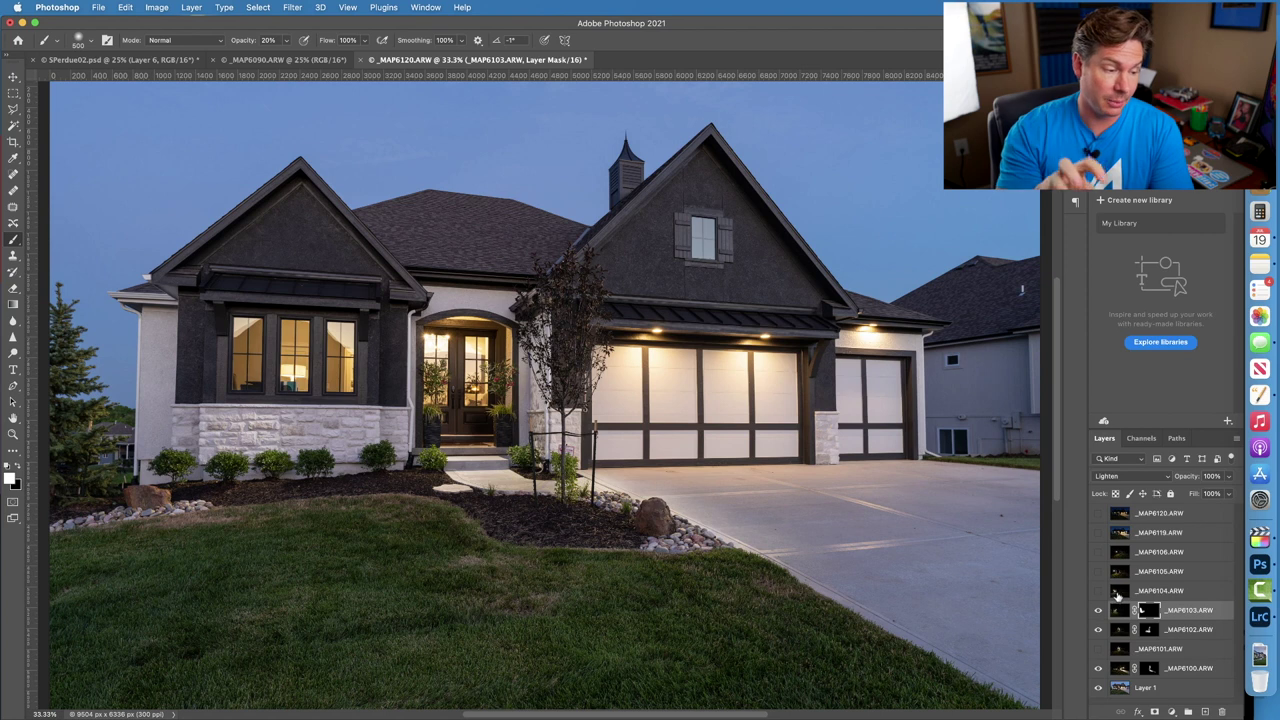
click(1160, 590)
click(1098, 590)
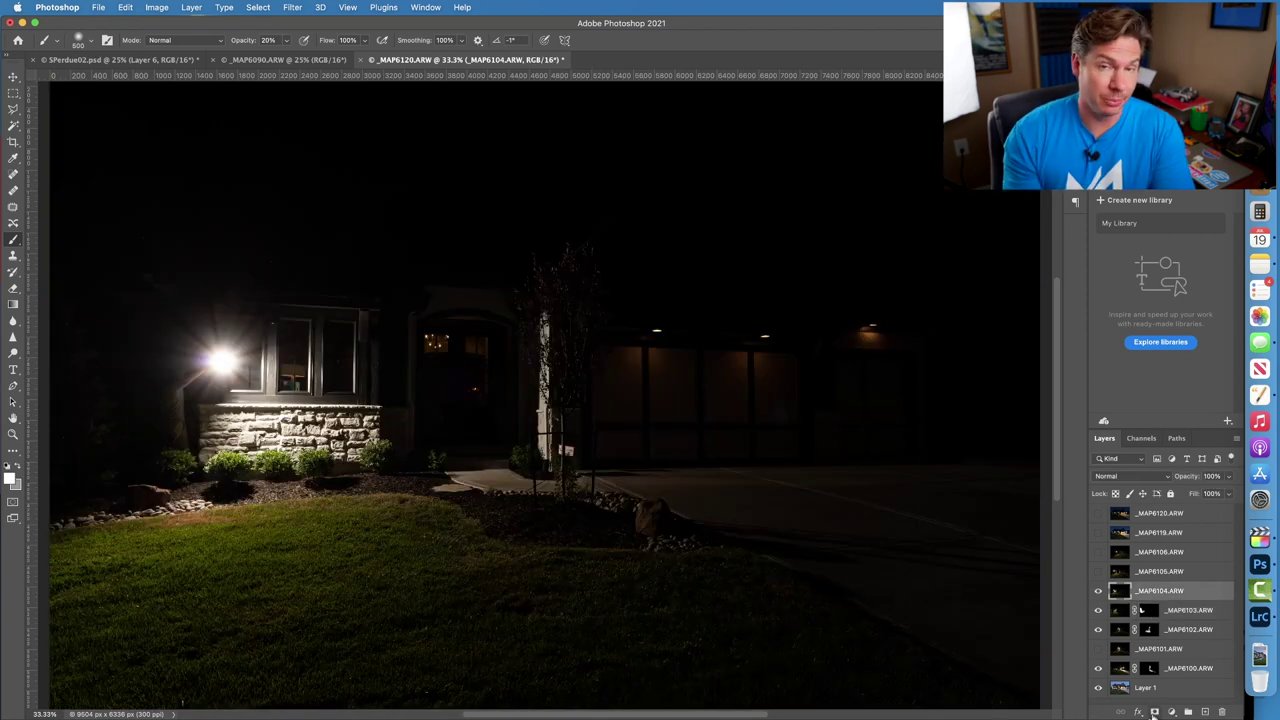
Give _MAP6104.ARW a black mask in Lighten mode and compare the wall lighting.
alt+click(1155, 712)
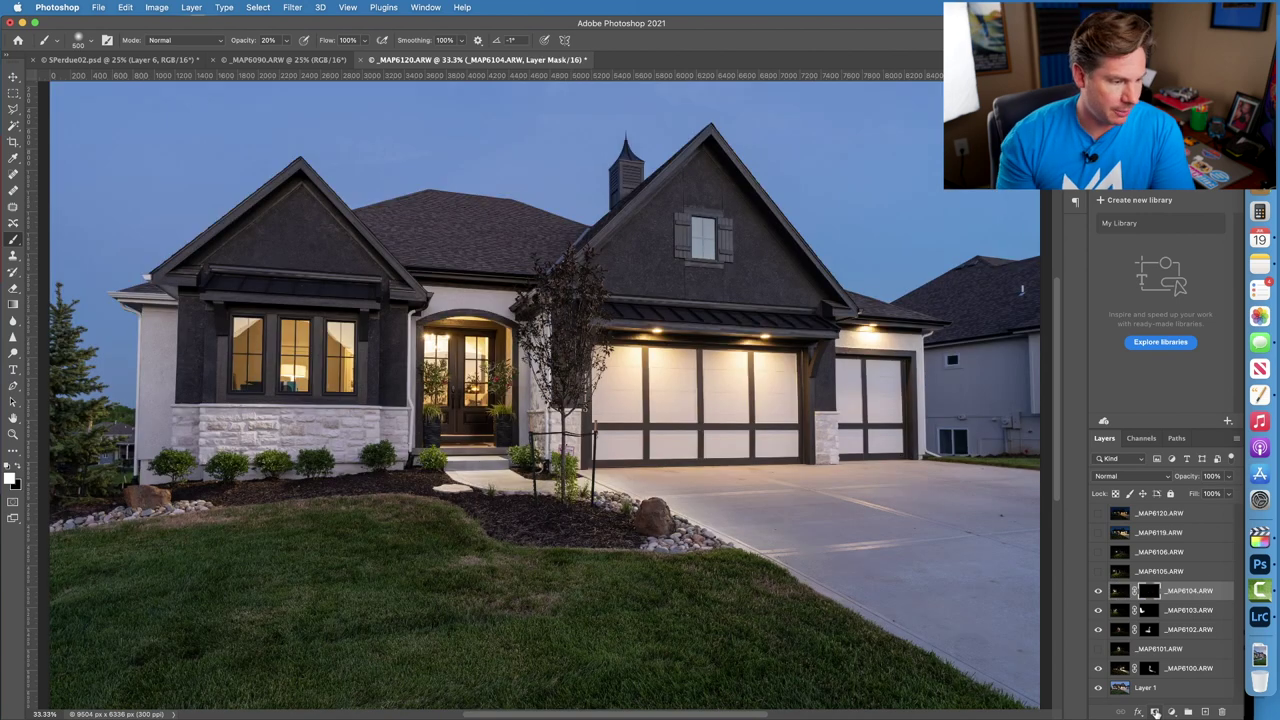
click(1130, 476)
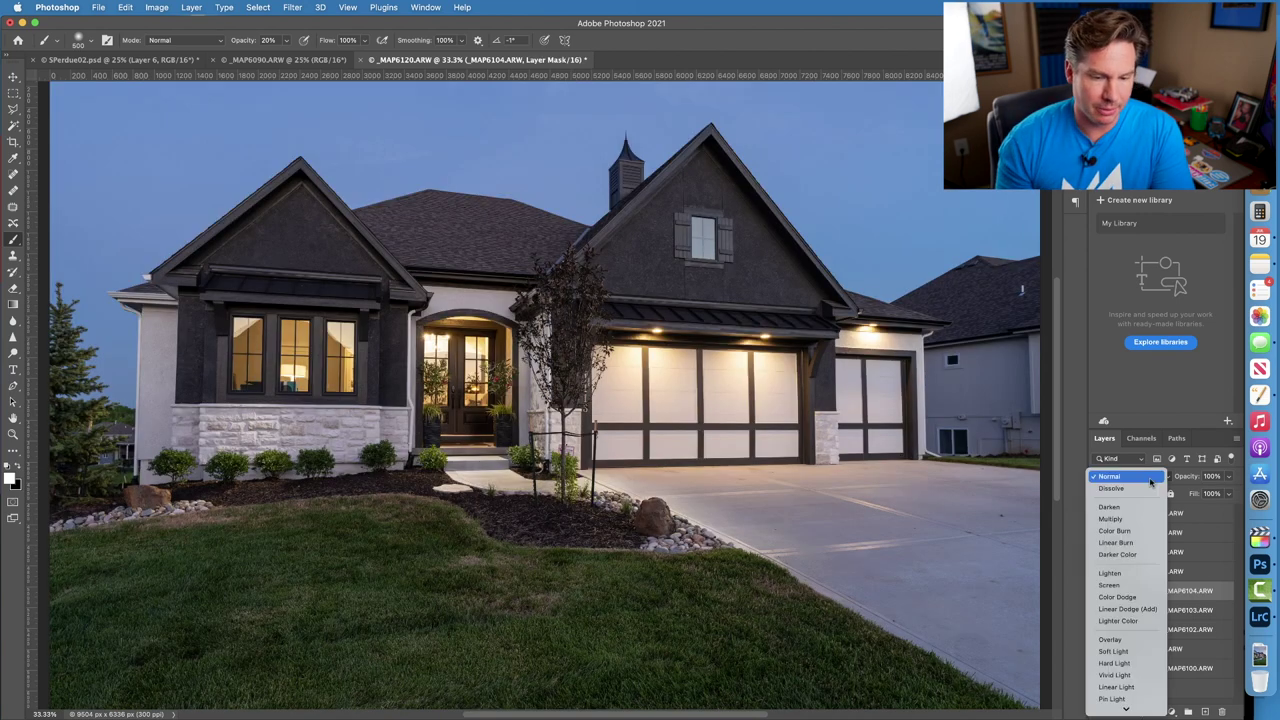
click(1122, 575)
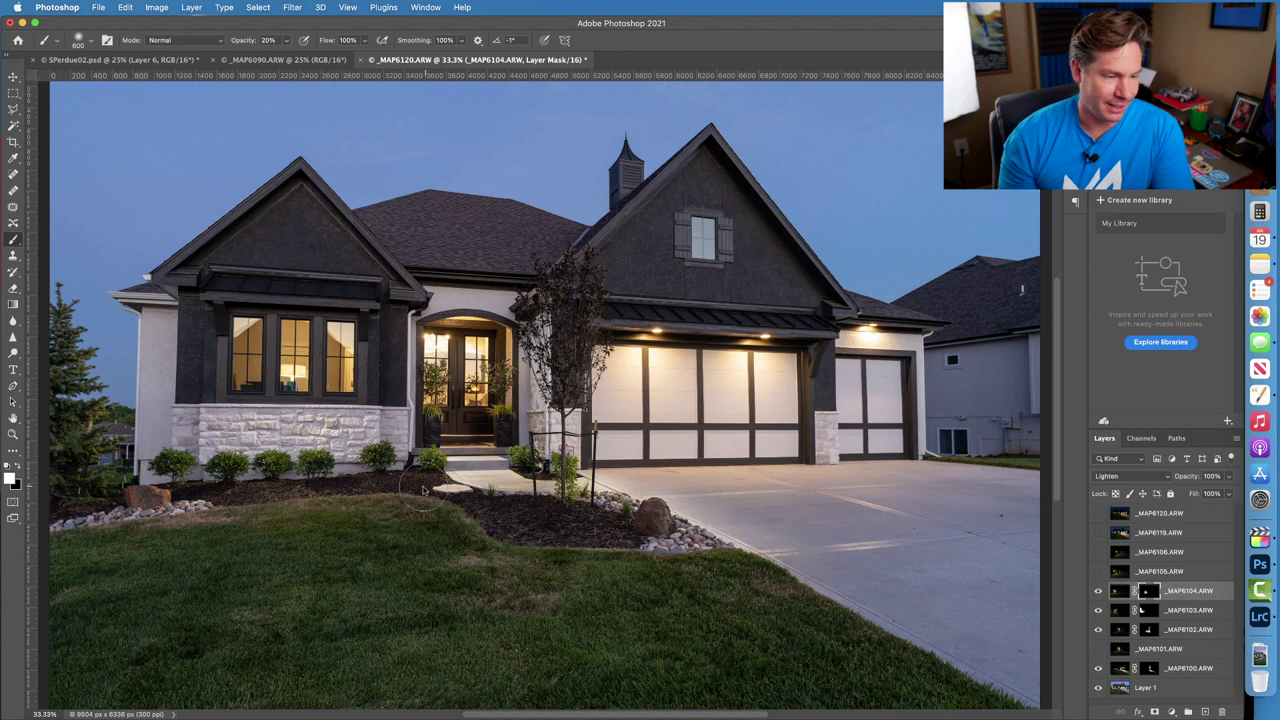
scroll(366, 523, up, 3)
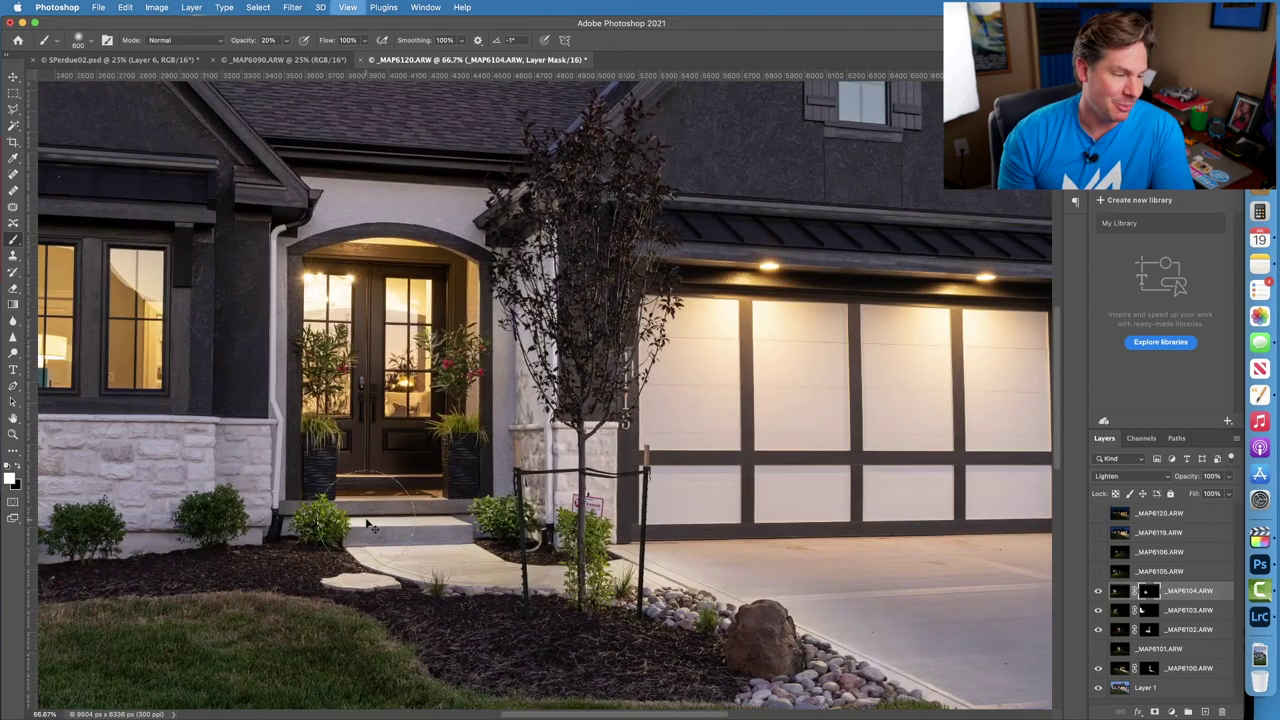
drag(250, 467, 741, 467)
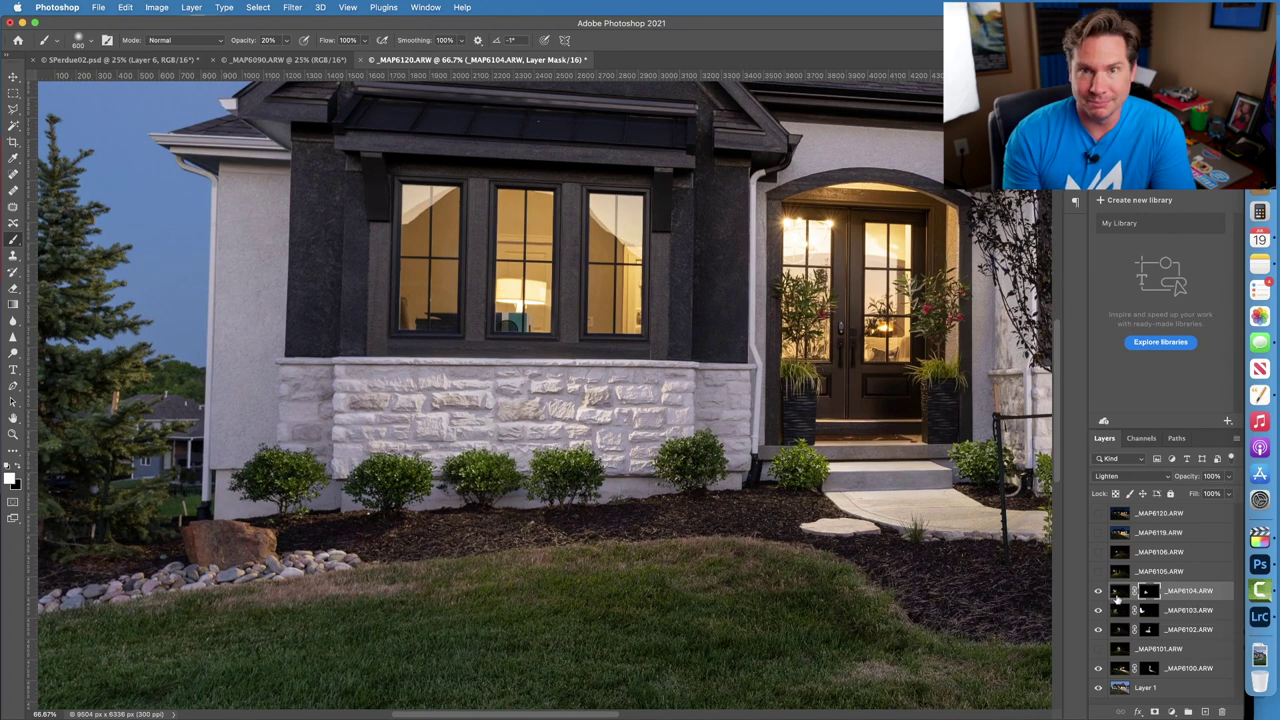
click(1099, 591)
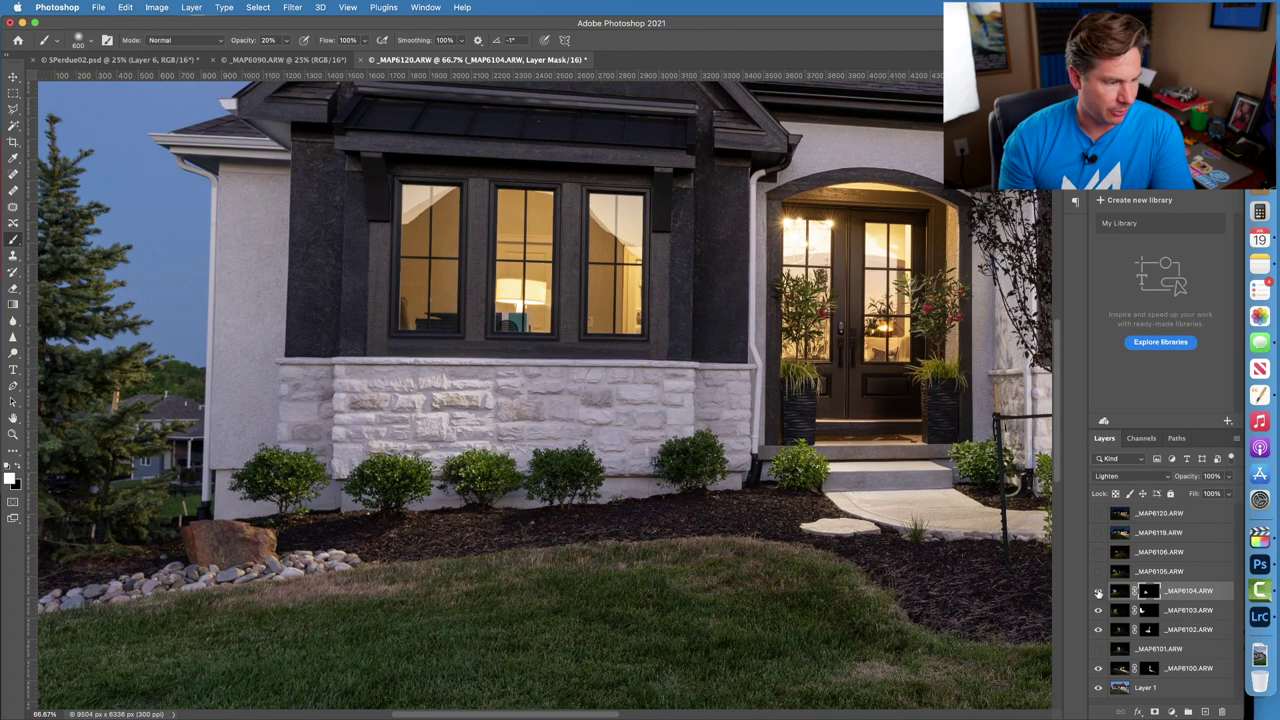
click(1099, 591)
click(1099, 591)
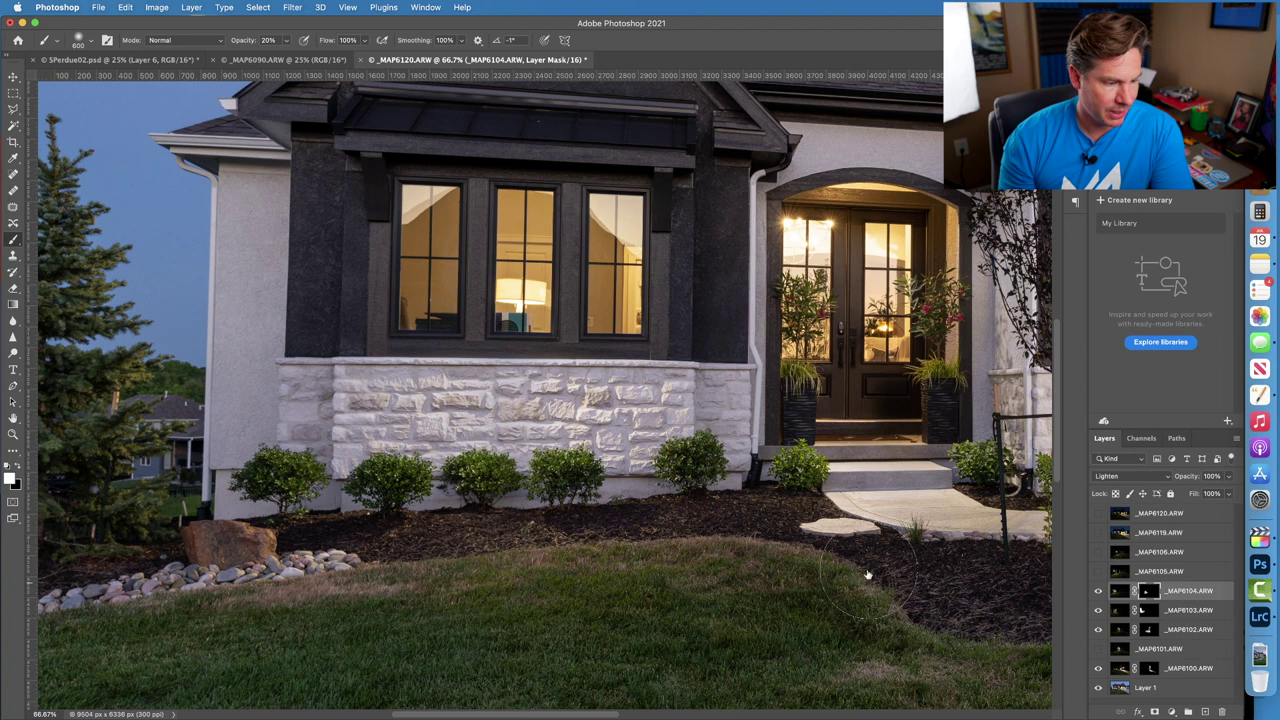
Zoom out to the whole house, then select and show the _MAP6105.ARW exposure.
key(super+minus)
key(super+minus)
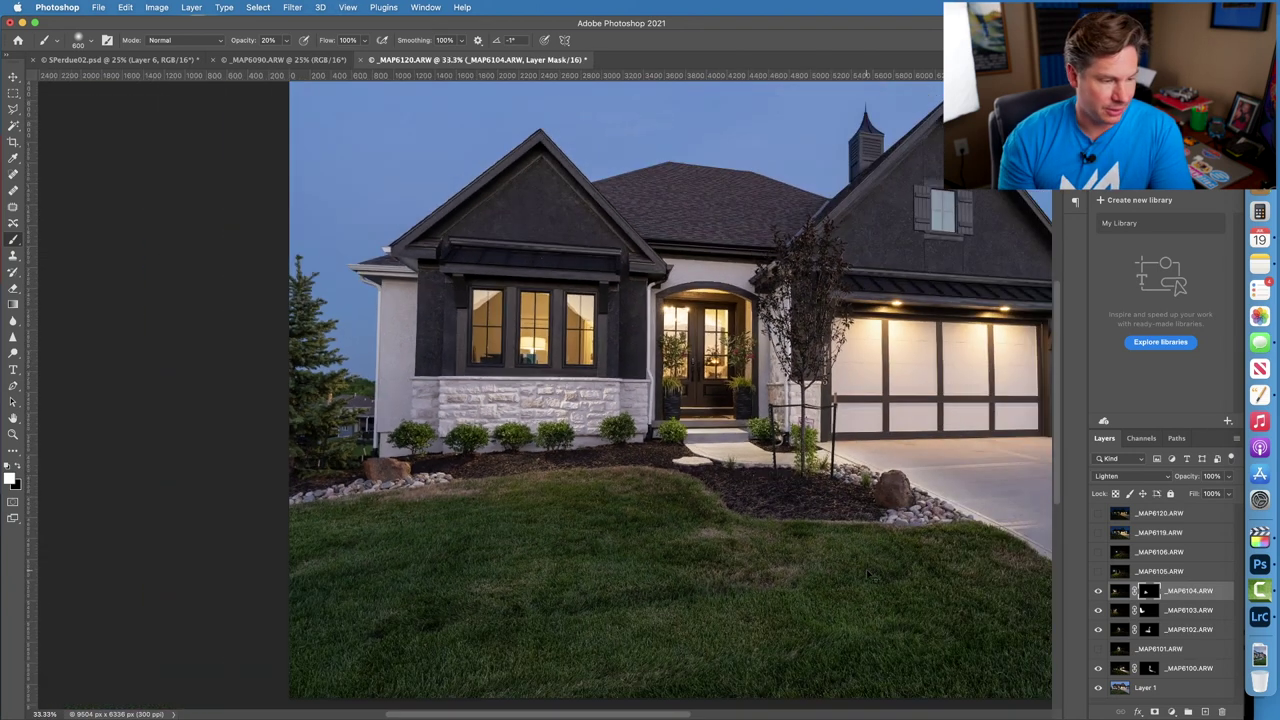
key(super+minus)
key(super+plus)
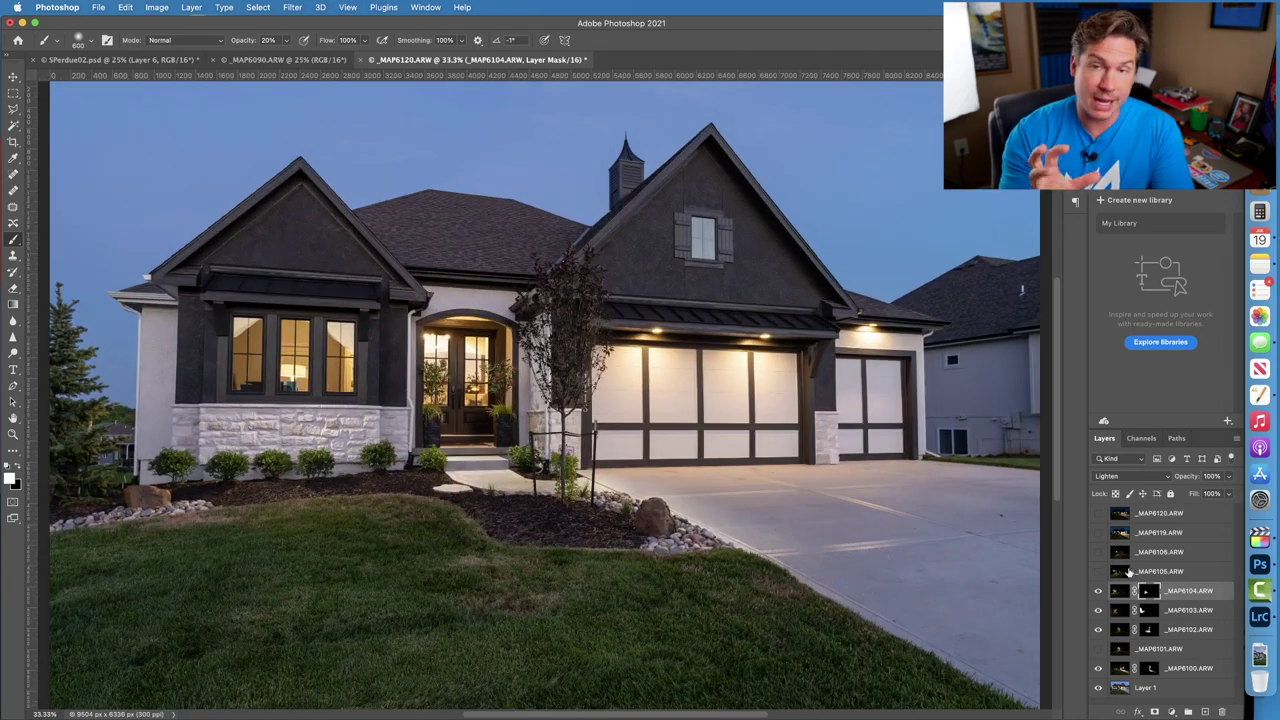
click(1128, 571)
click(1098, 572)
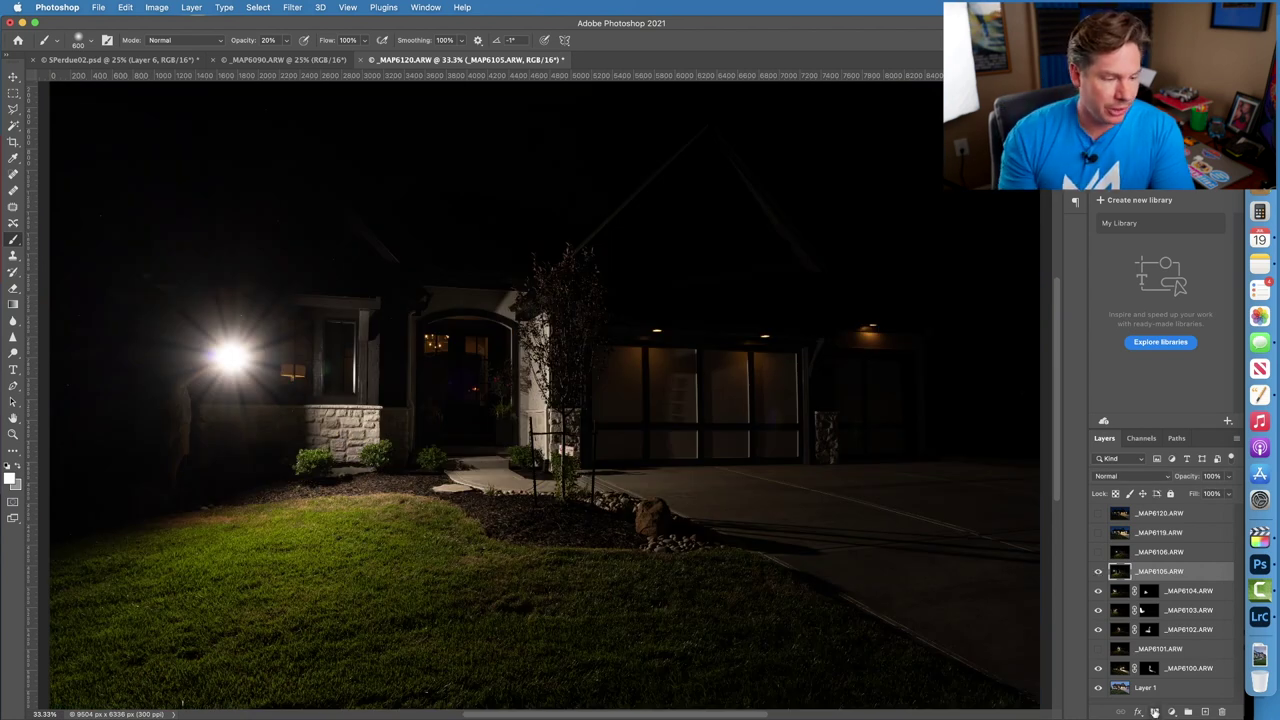
Give _MAP6105.ARW a black Lighten mask, compare the lawn lighting, then select _MAP6106.ARW.
alt+click(1155, 711)
click(1136, 477)
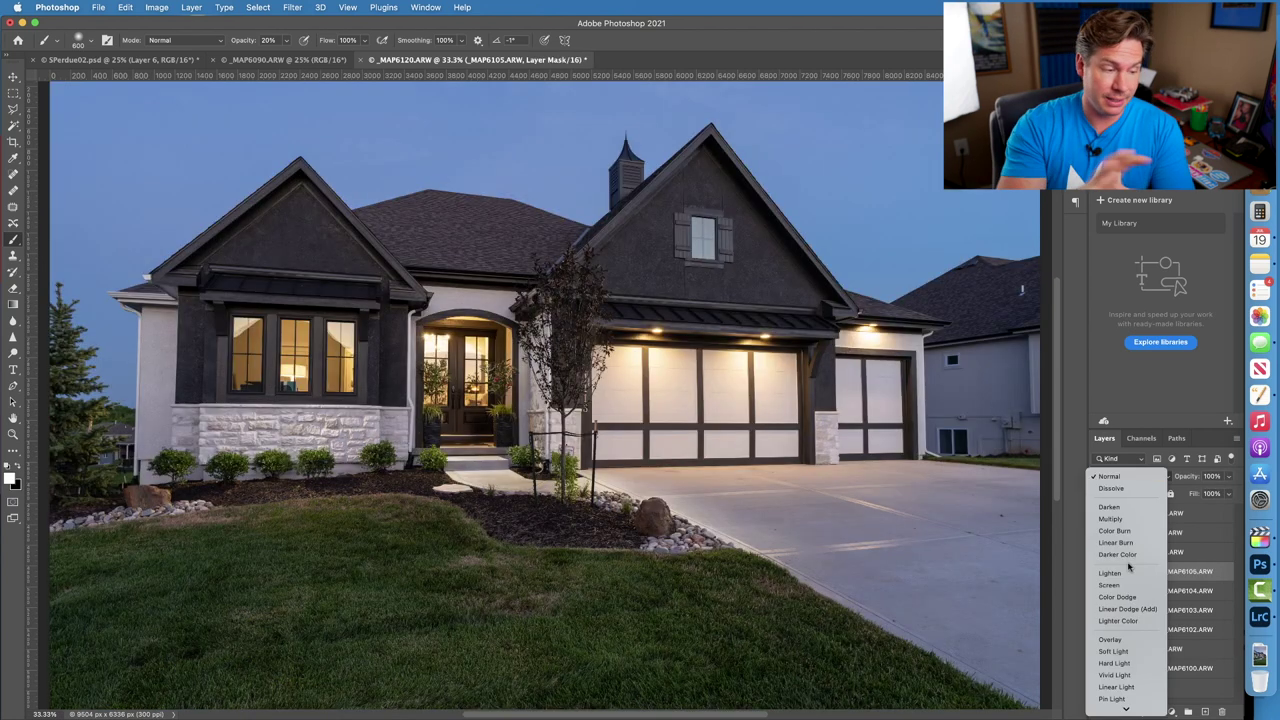
click(1129, 573)
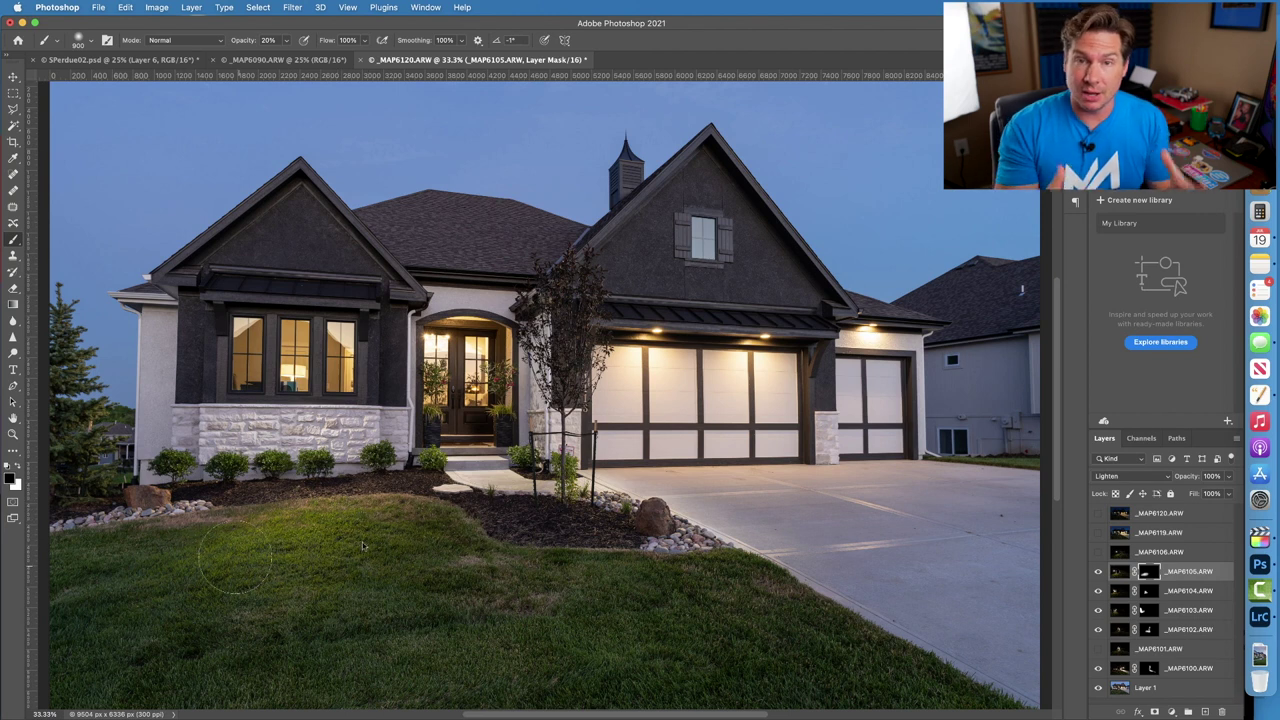
click(1098, 572)
click(1098, 572)
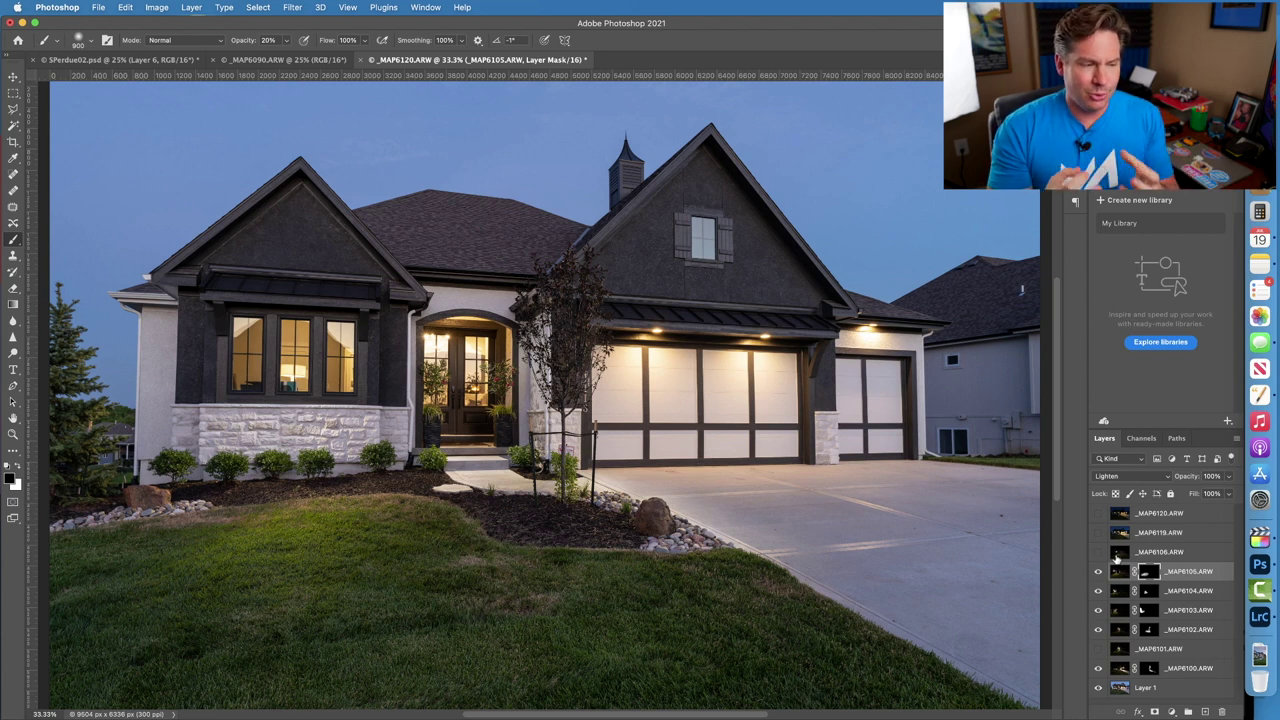
click(1117, 556)
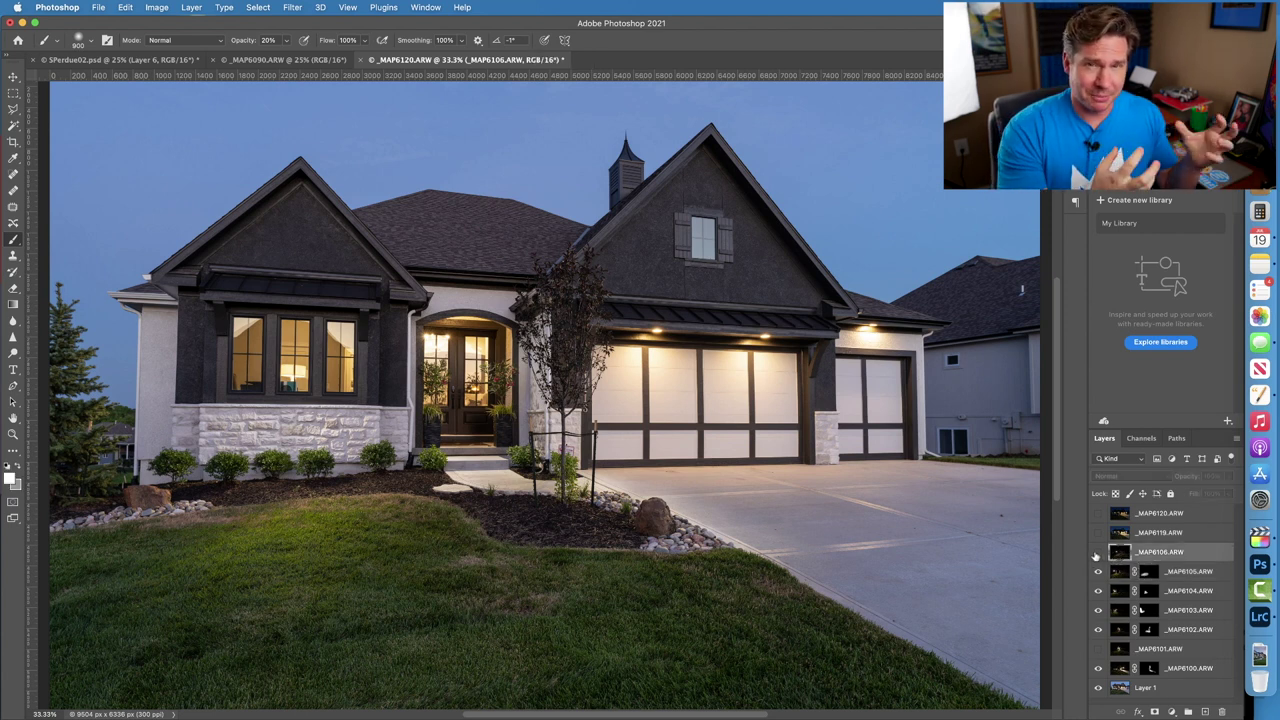
Show _MAP6106.ARW and give it a black mask in Lighten mode.
click(1099, 552)
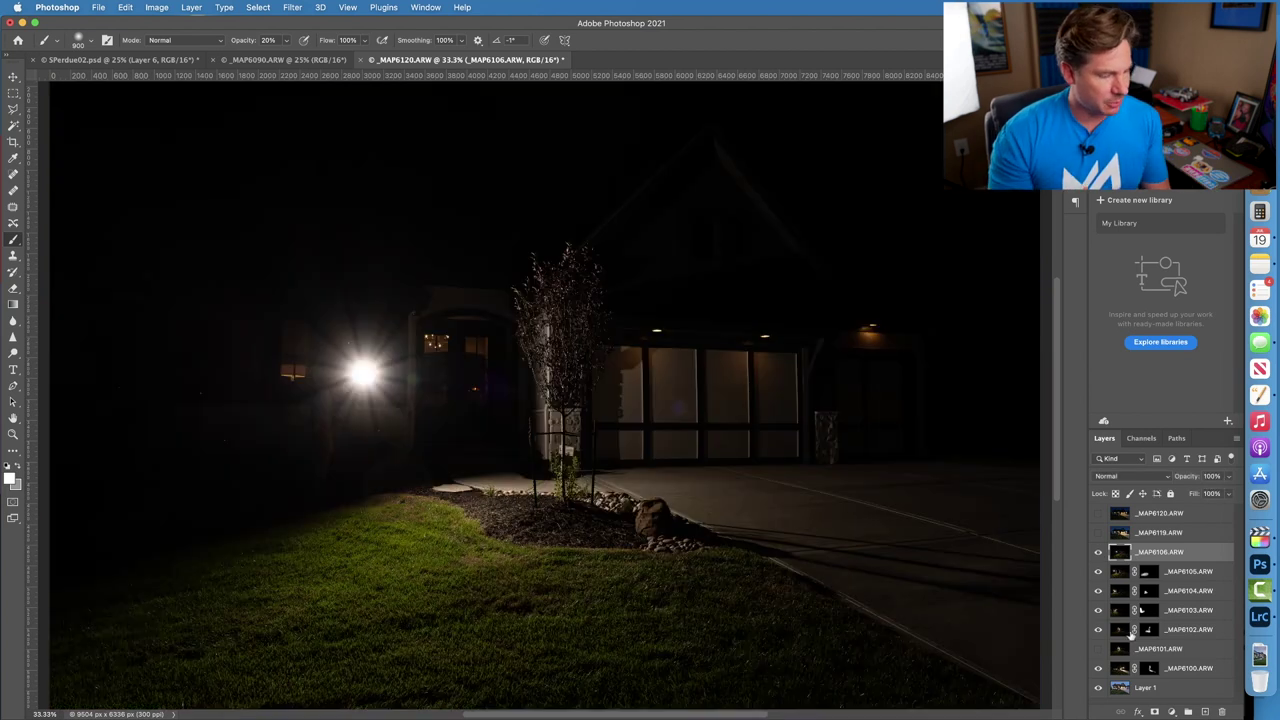
click(1145, 552)
click(1120, 476)
click(1130, 573)
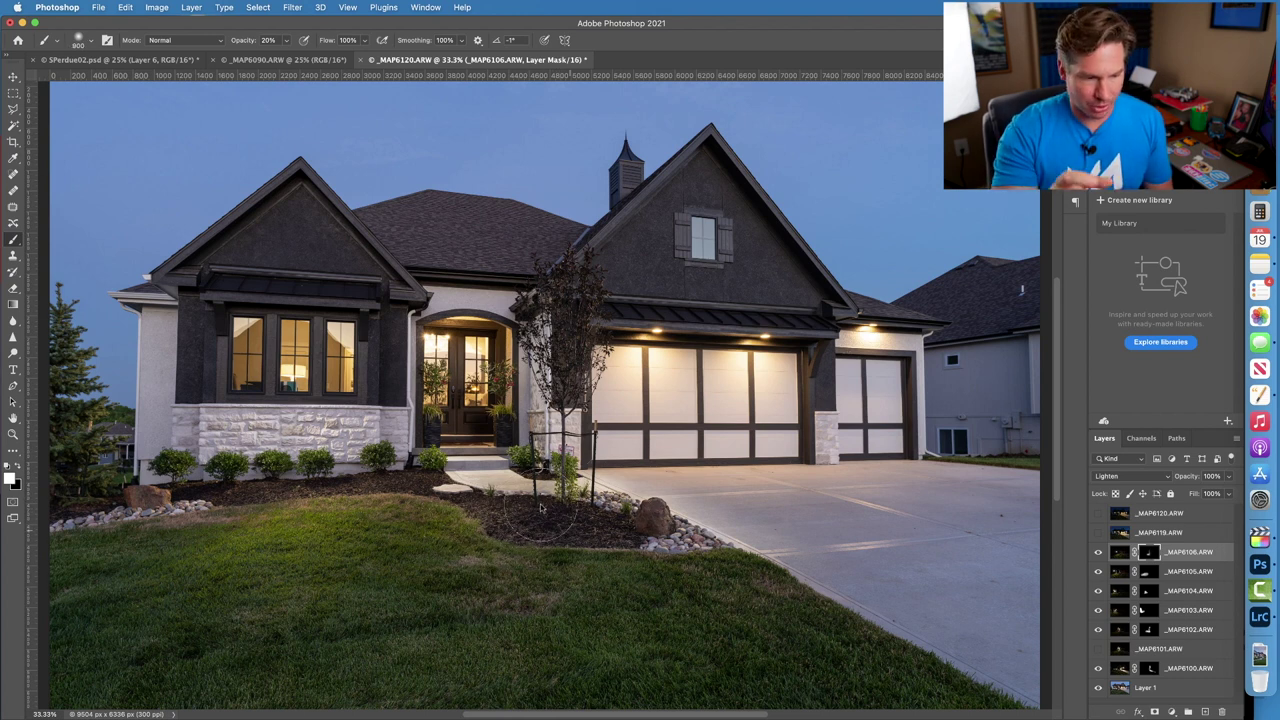
scroll(572, 532, up, 2)
scroll(645, 527, up, 2)
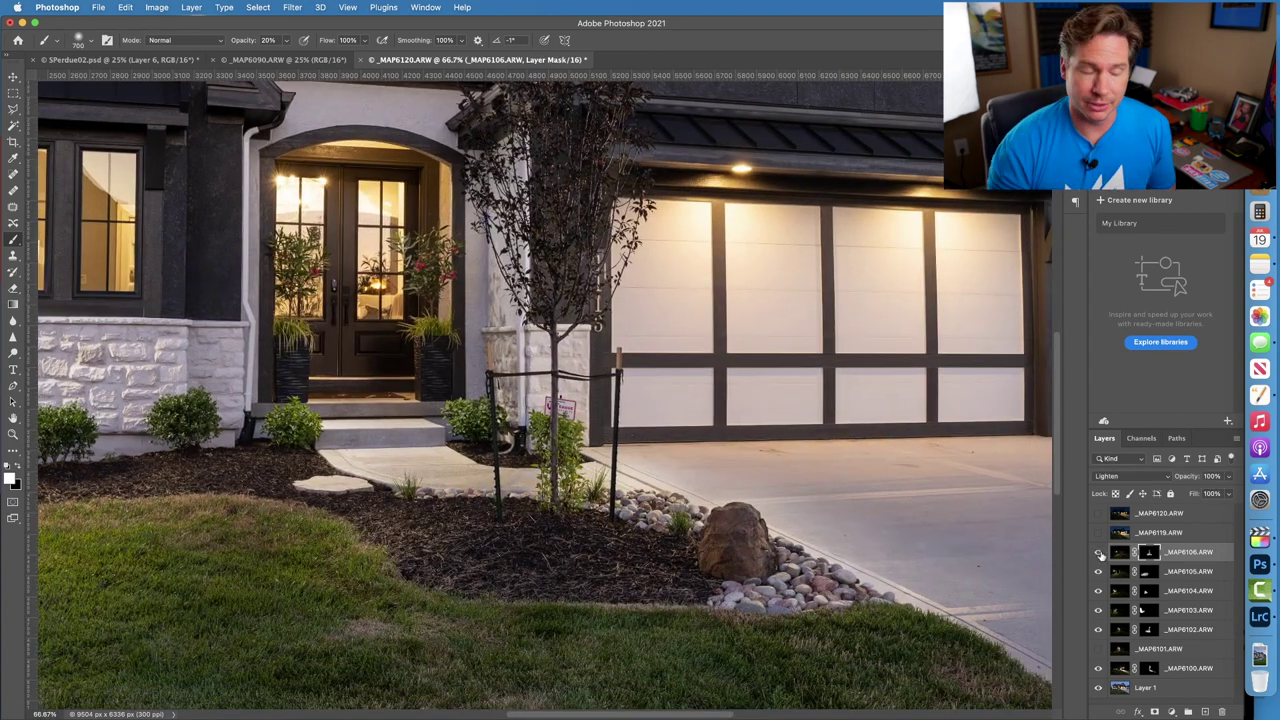
scroll(588, 525, down, 2)
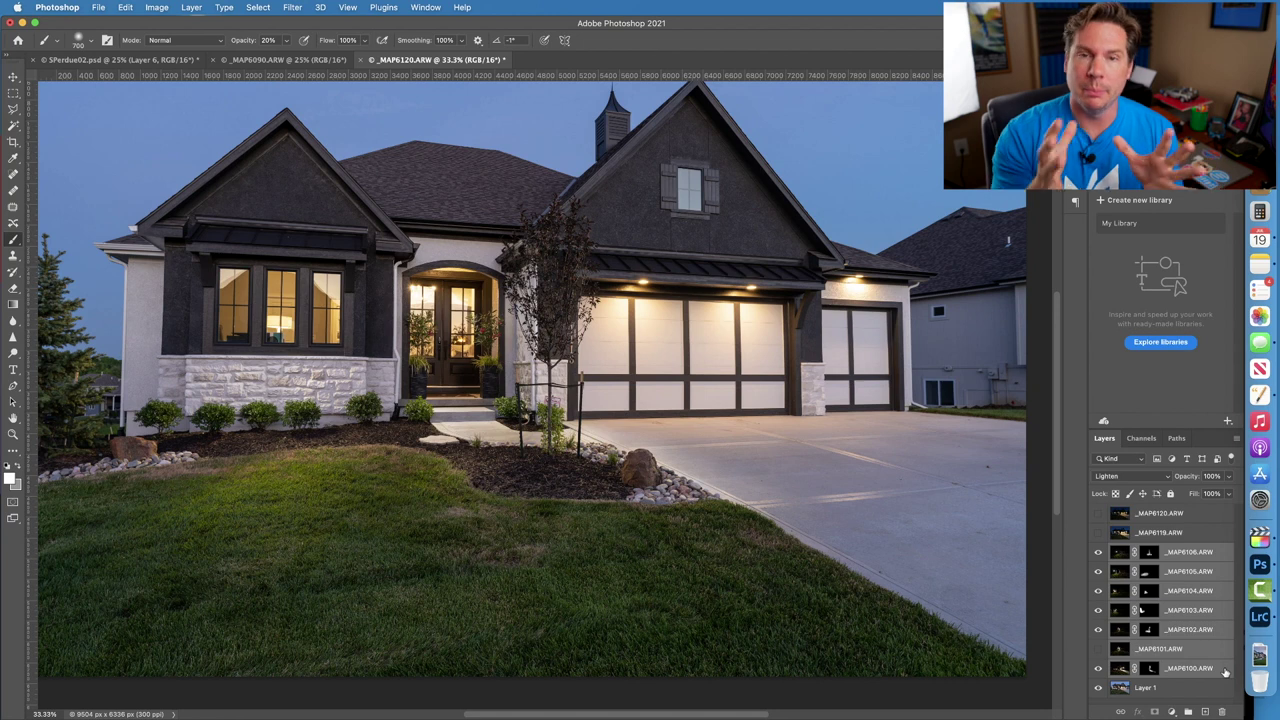
Group the flash exposures as FlashPops, compare the house with and without it, and toggle _MAP6119.ARW.
right_click(1222, 671)
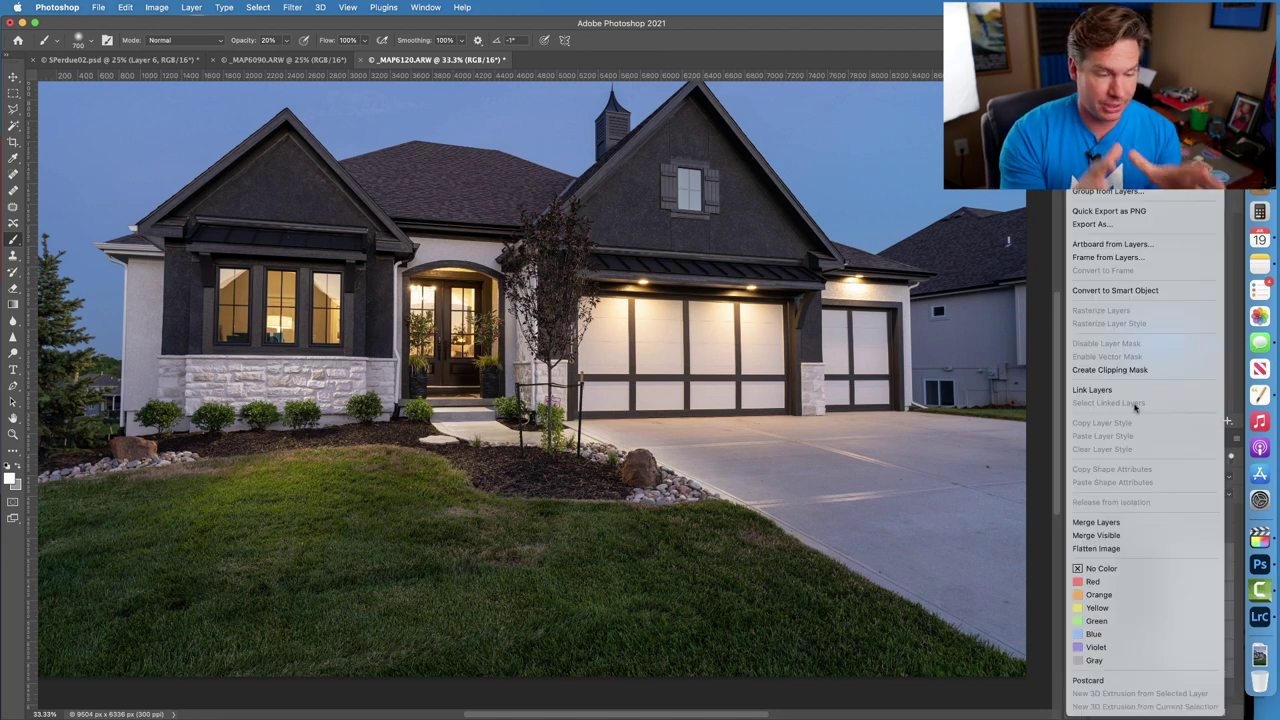
click(1107, 191)
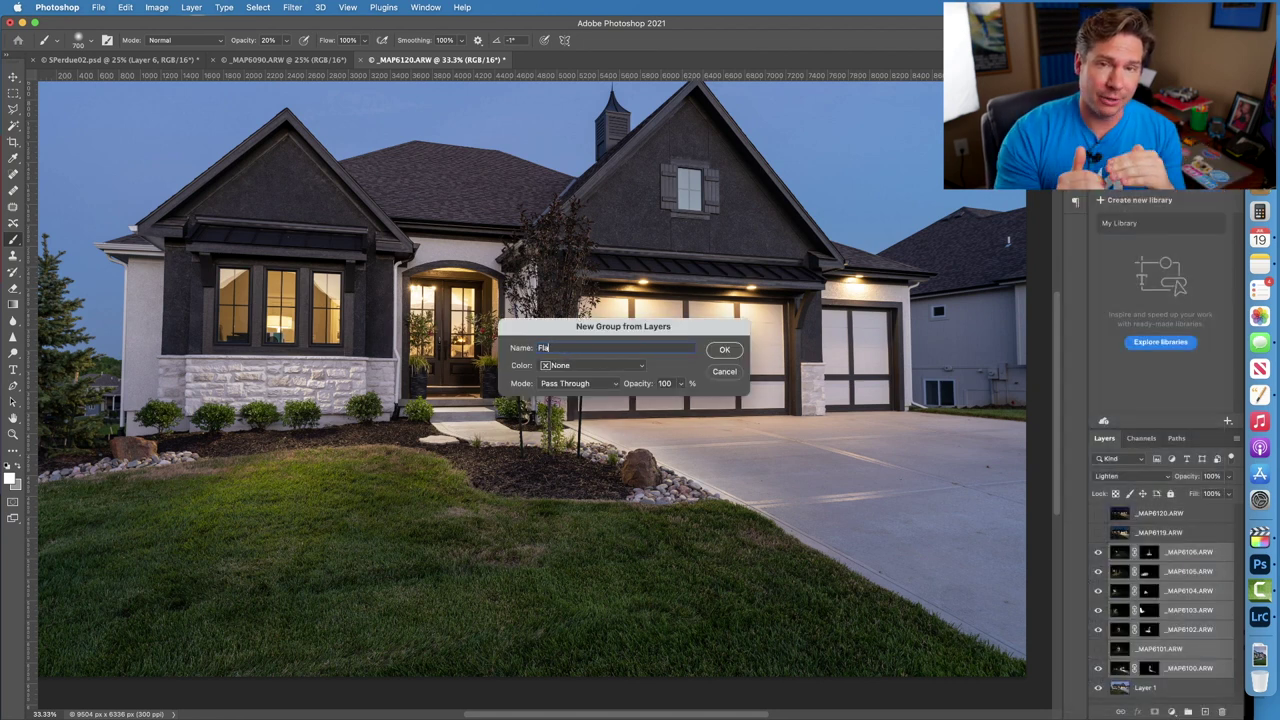
text(FlashPops)
key(Return)
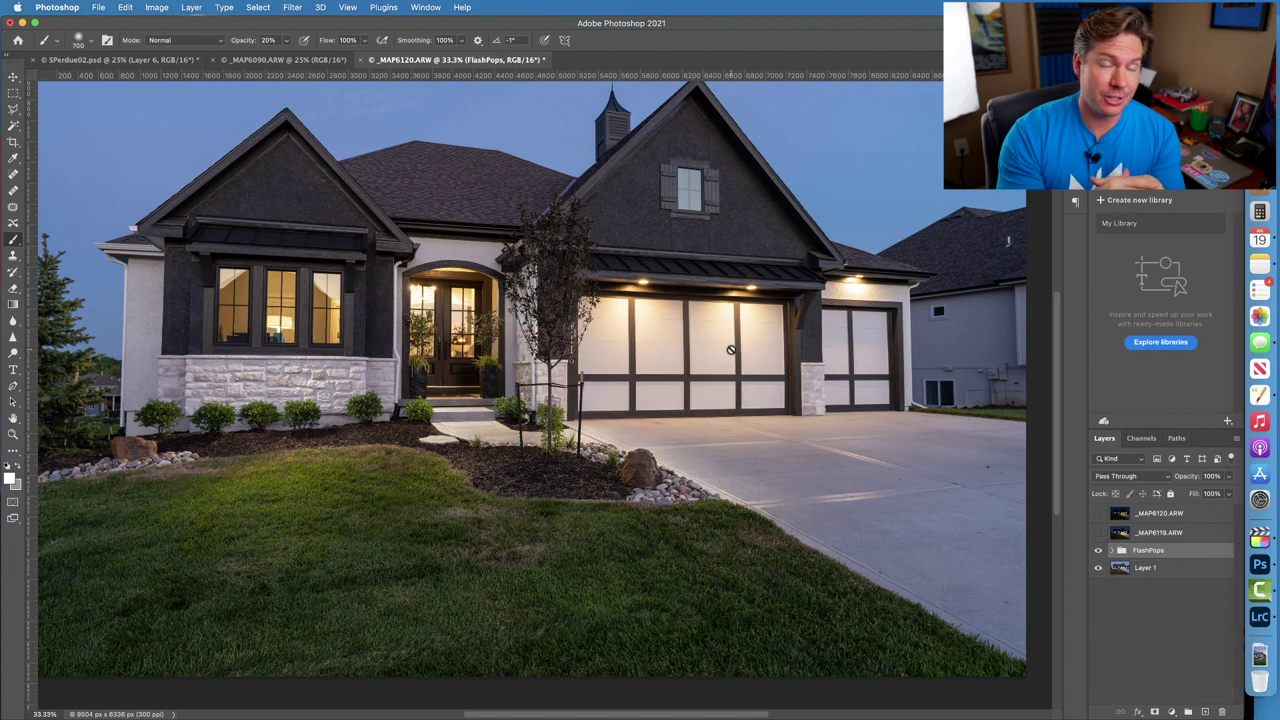
click(1099, 551)
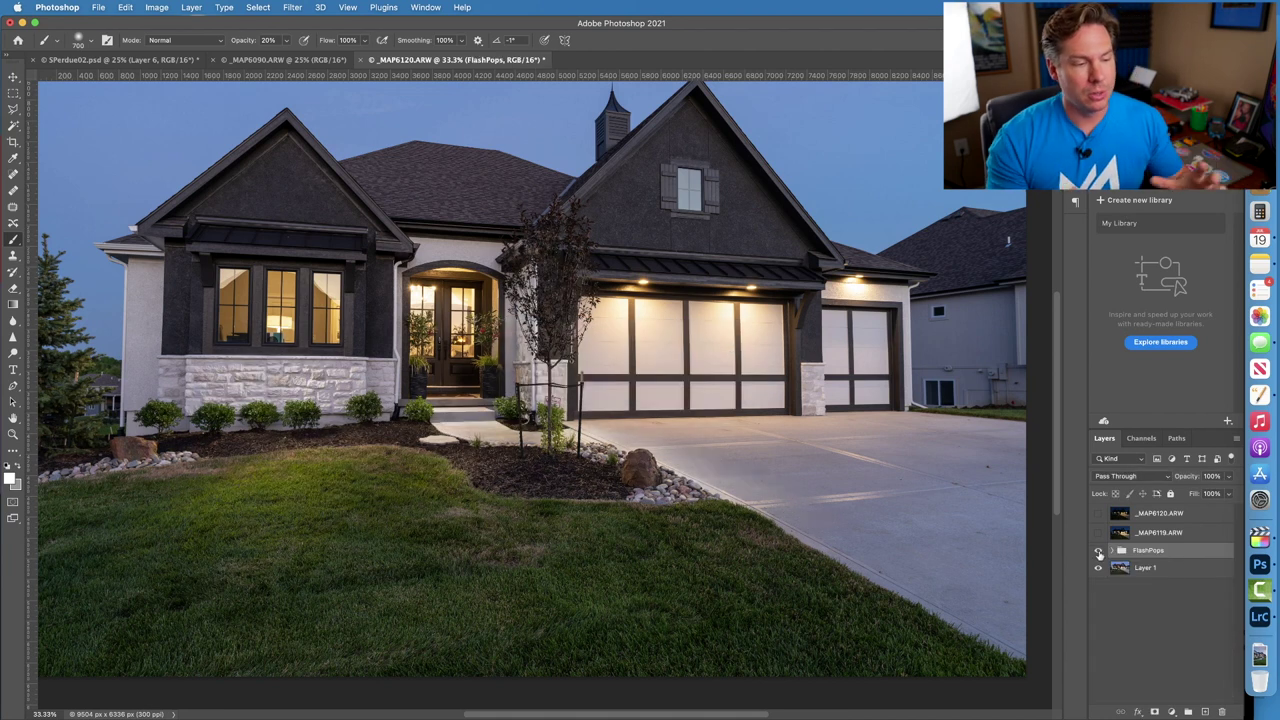
click(1099, 551)
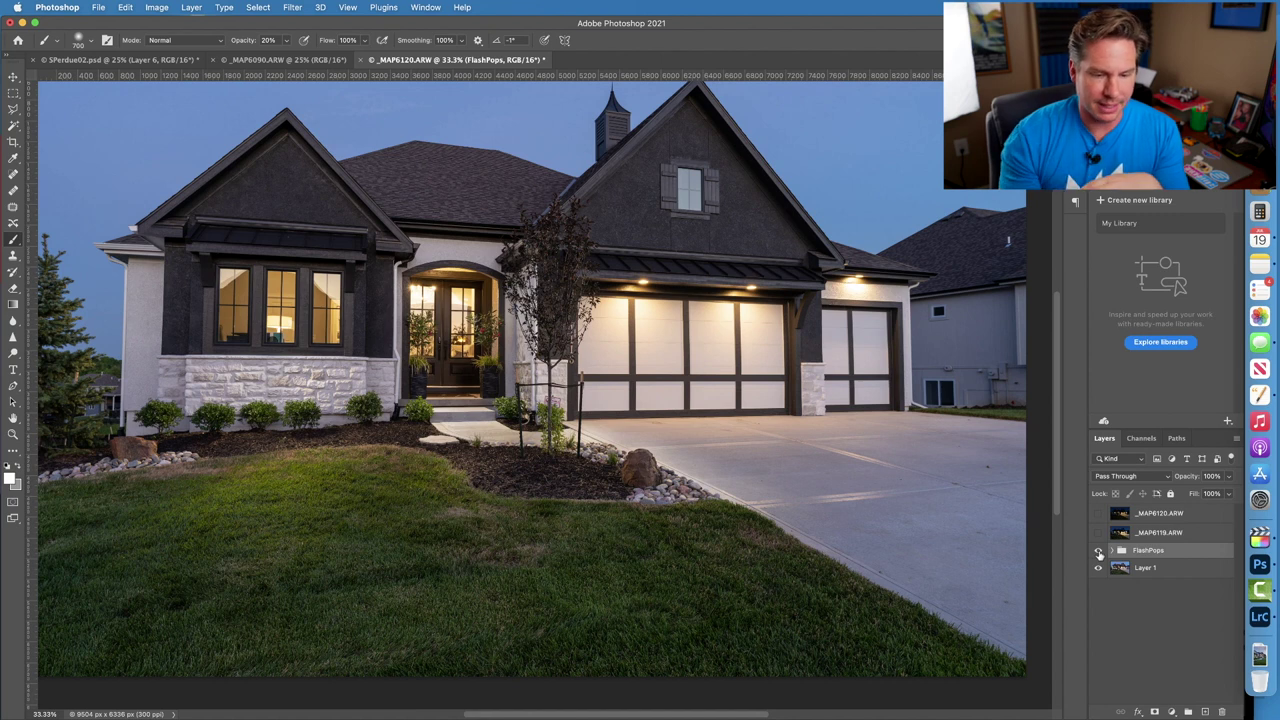
click(1099, 551)
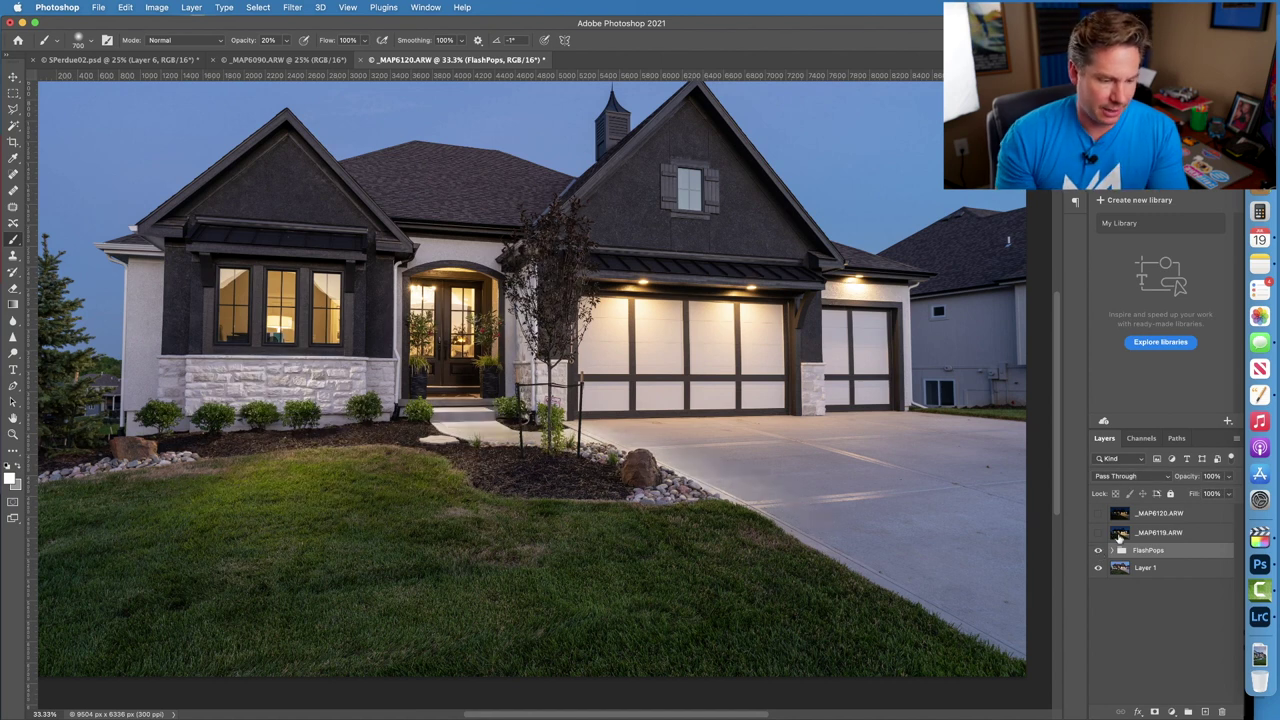
click(1120, 535)
click(1099, 533)
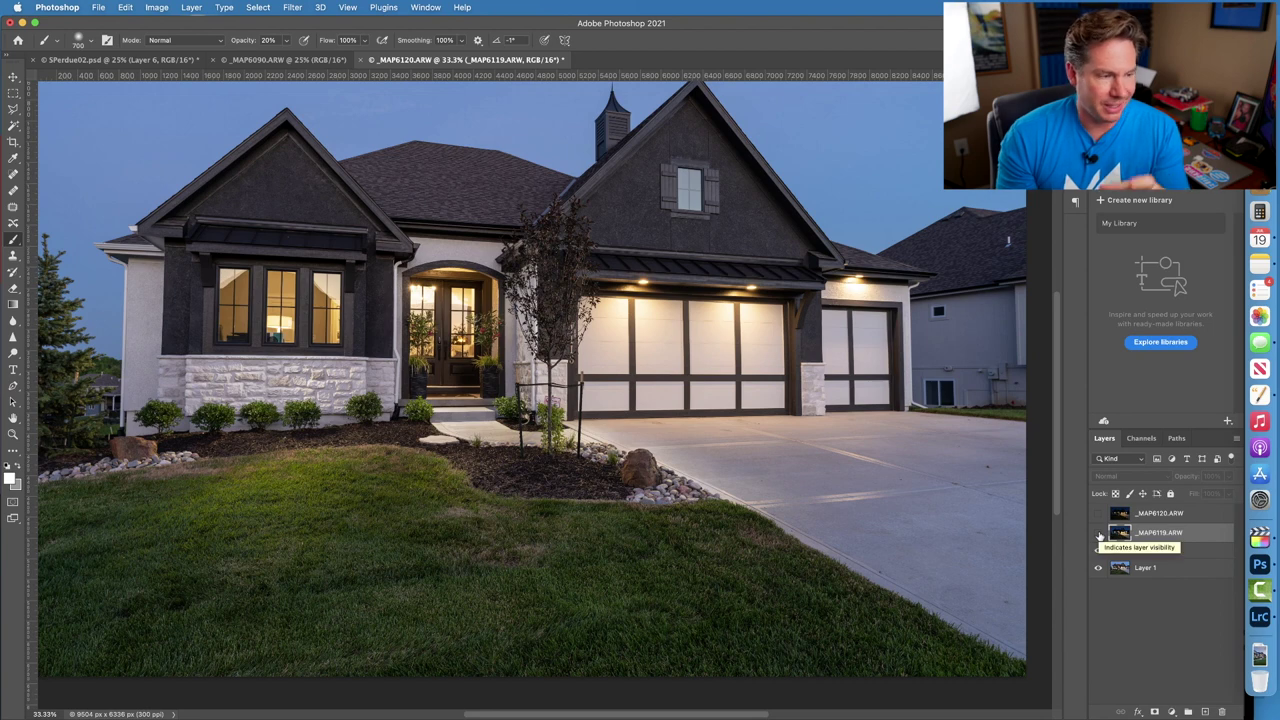
Show _MAP6119.ARW, zoom to the front entry, and give it a black Lighten mask.
click(1099, 533)
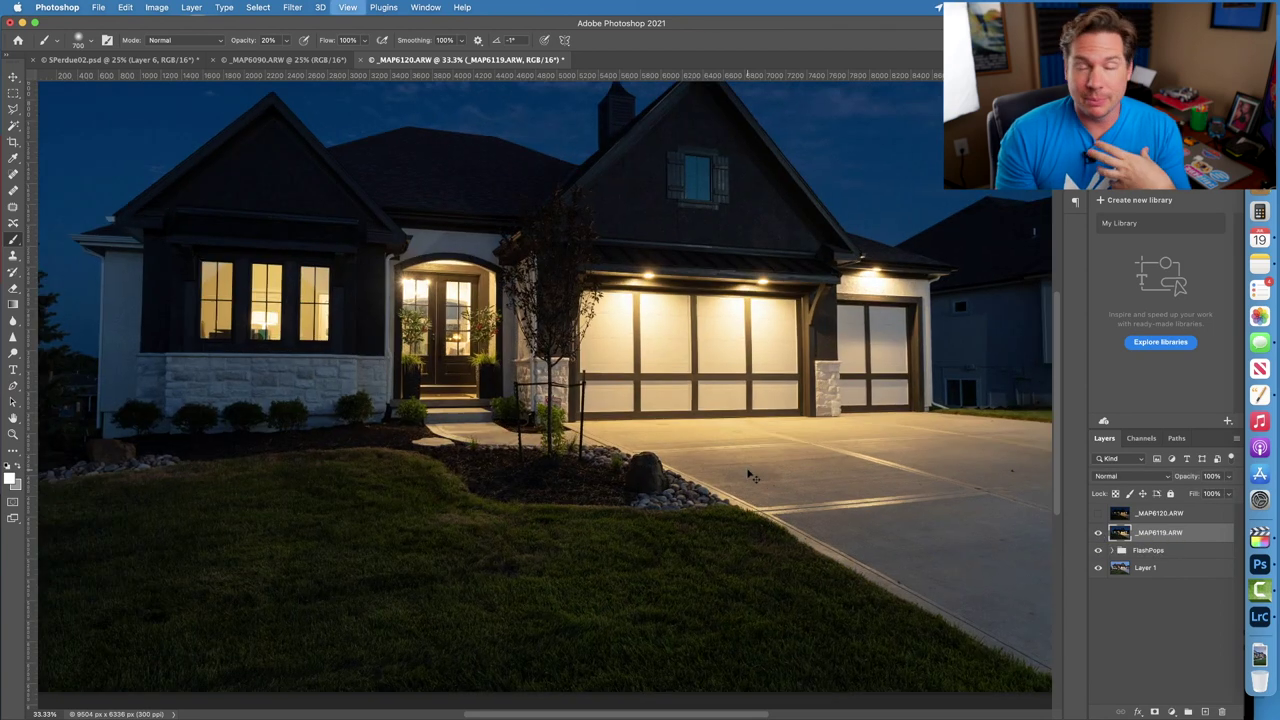
scroll(748, 474, up, 3)
mouse_move(600, 450)
mouse_down()
mouse_move(426, 396)
mouse_move(760, 430)
mouse_up()
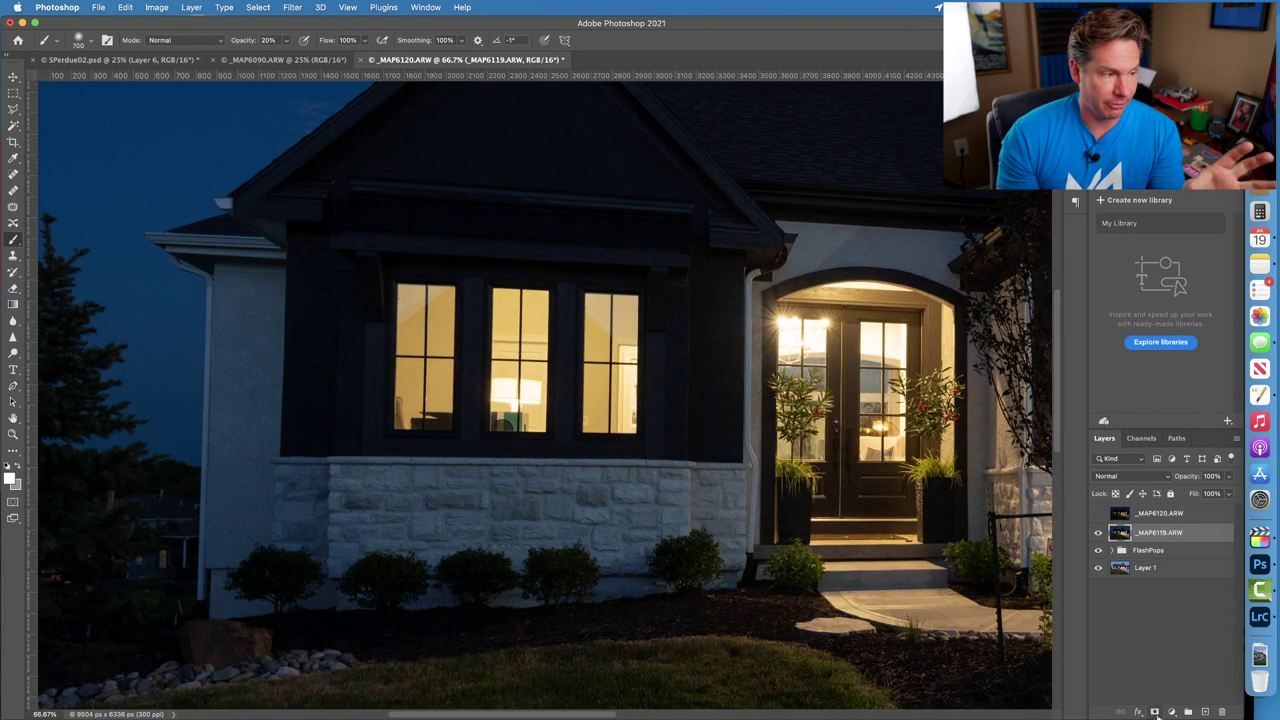
alt+click(1155, 711)
click(1148, 479)
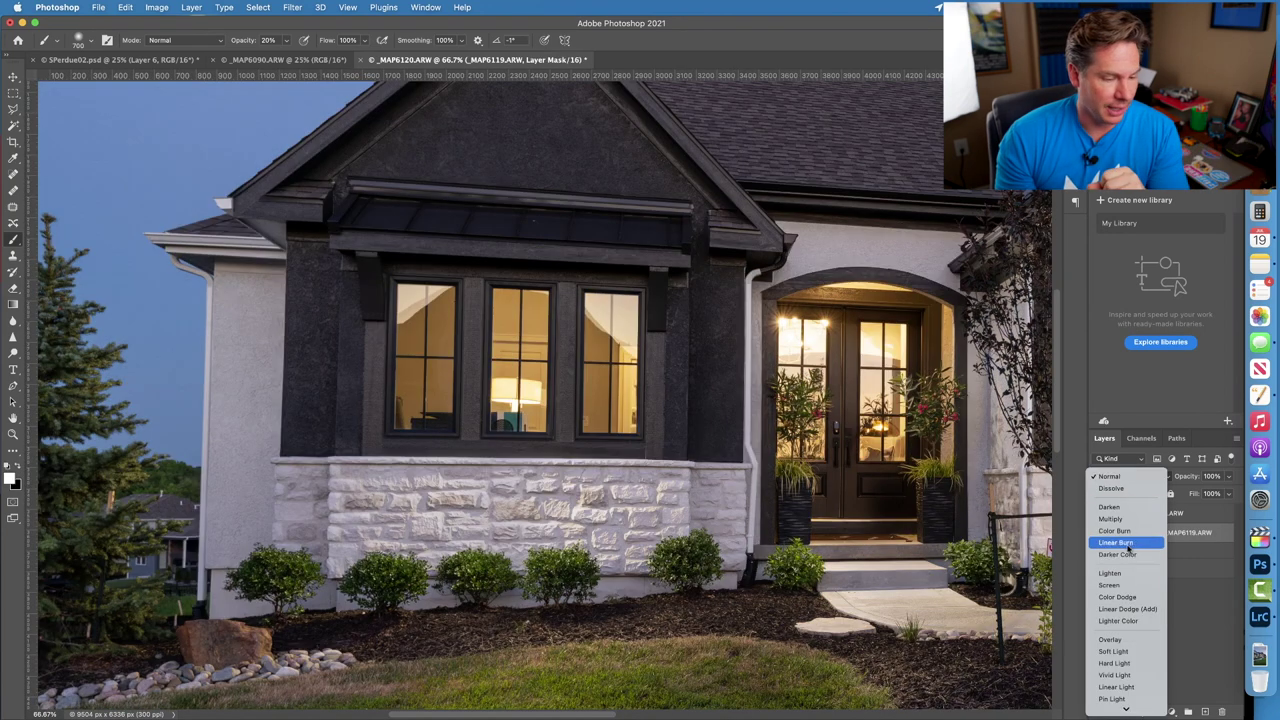
click(1127, 575)
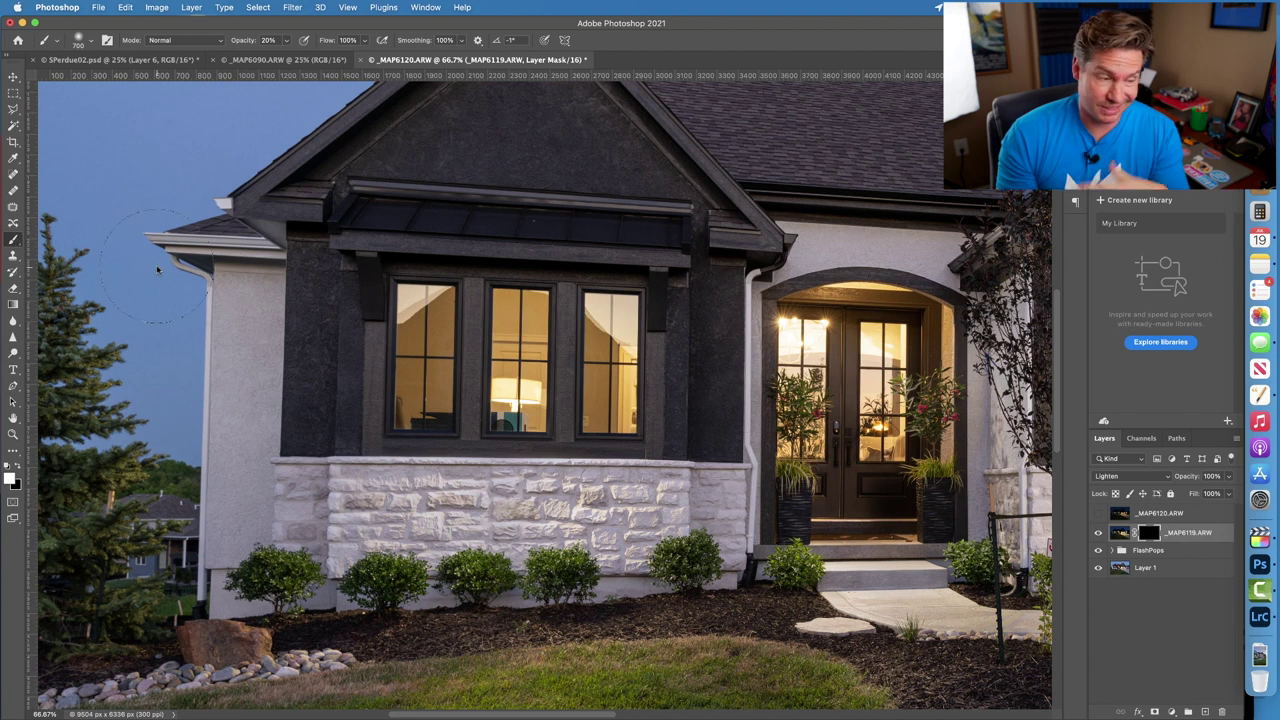
Paint light into the middle and right windows at 40% opacity, then compare the result.
key(4)
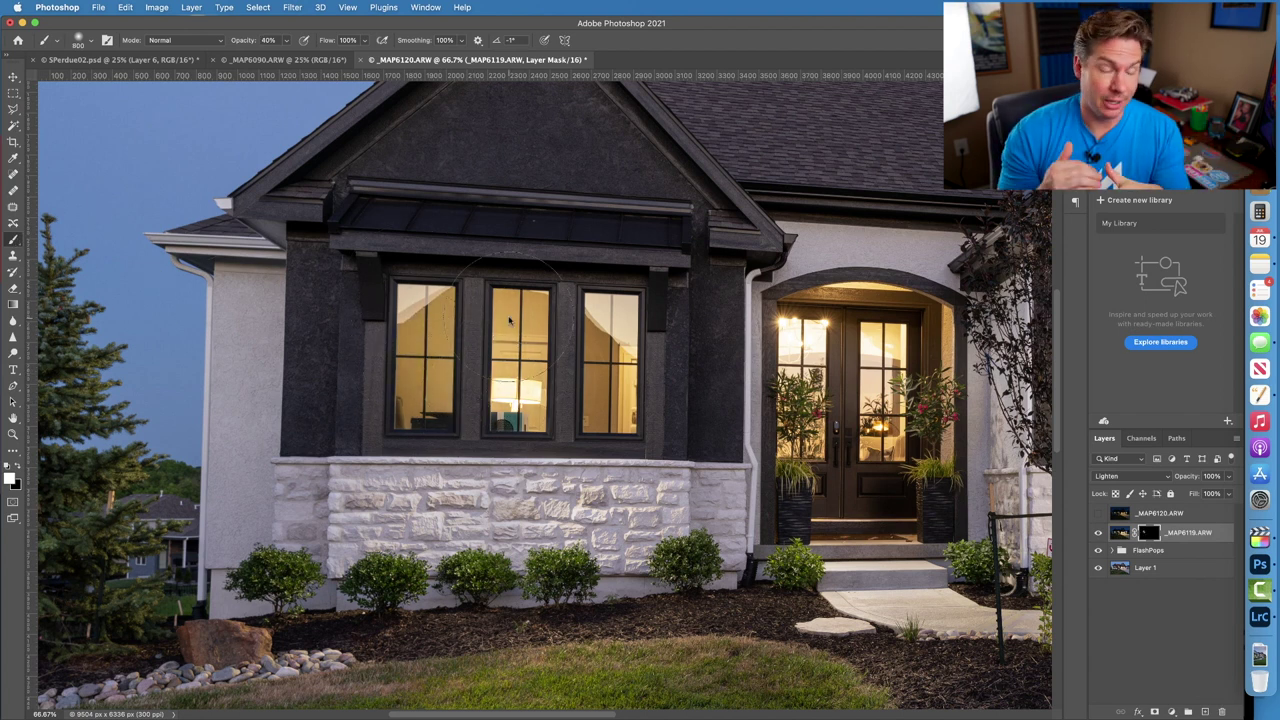
drag(508, 320, 608, 400)
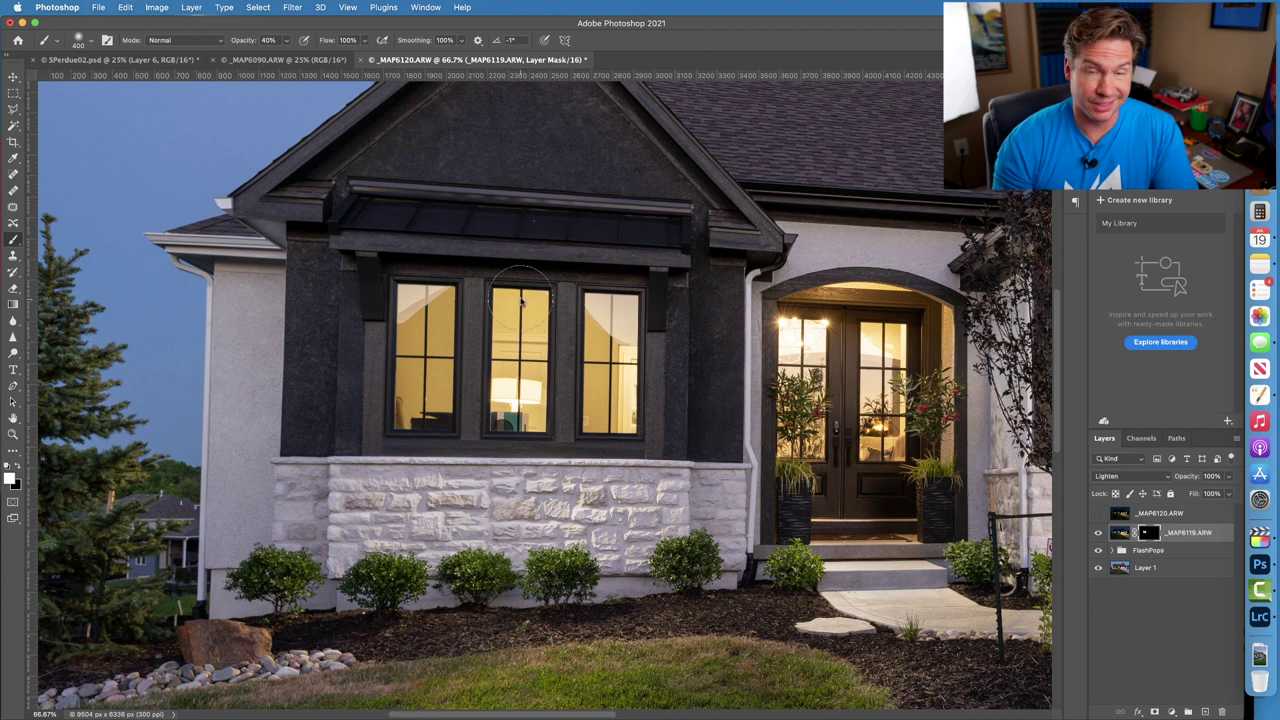
click(1098, 532)
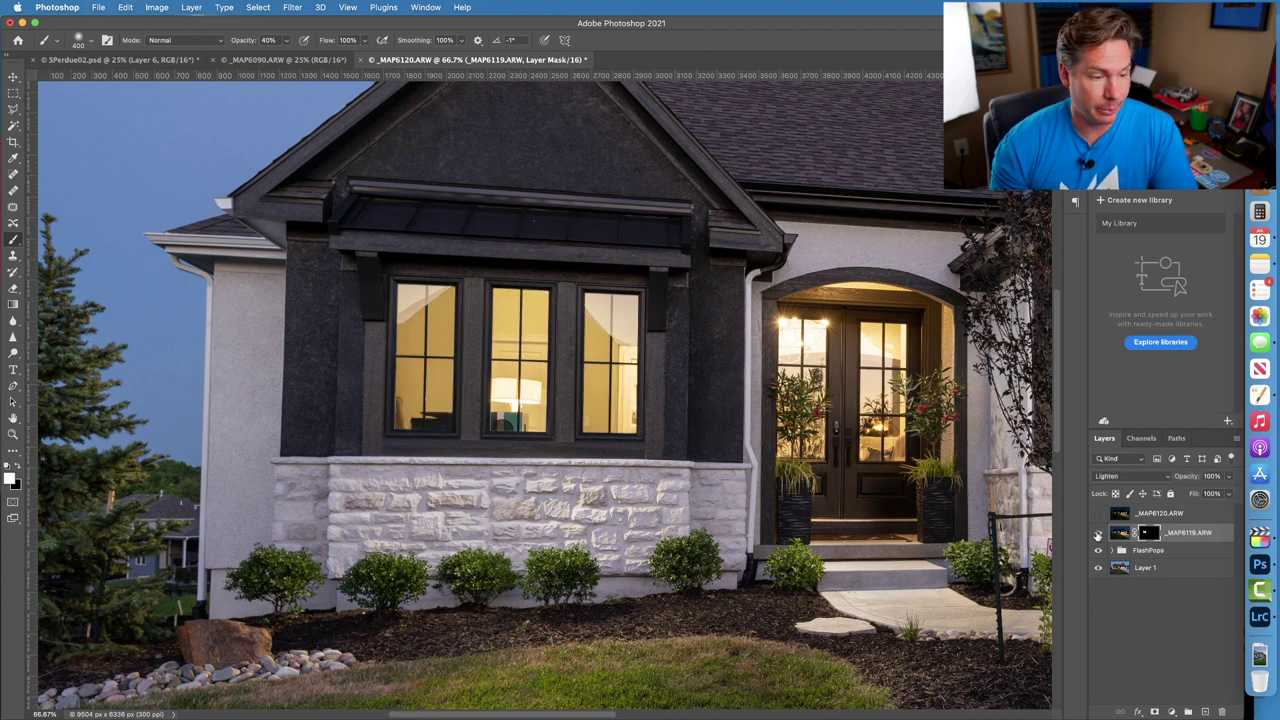
click(1098, 532)
click(1098, 532)
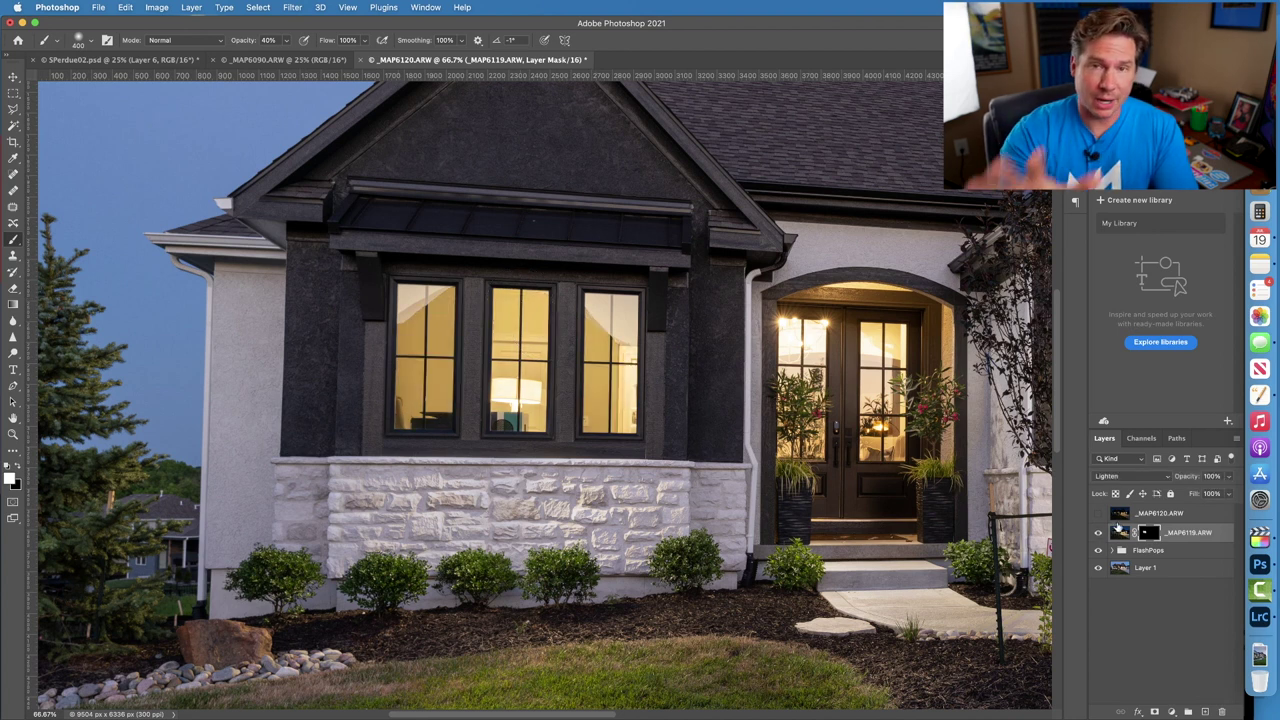
Toggle the _MAP6120.ARW night exposure on and off to compare it.
click(1120, 516)
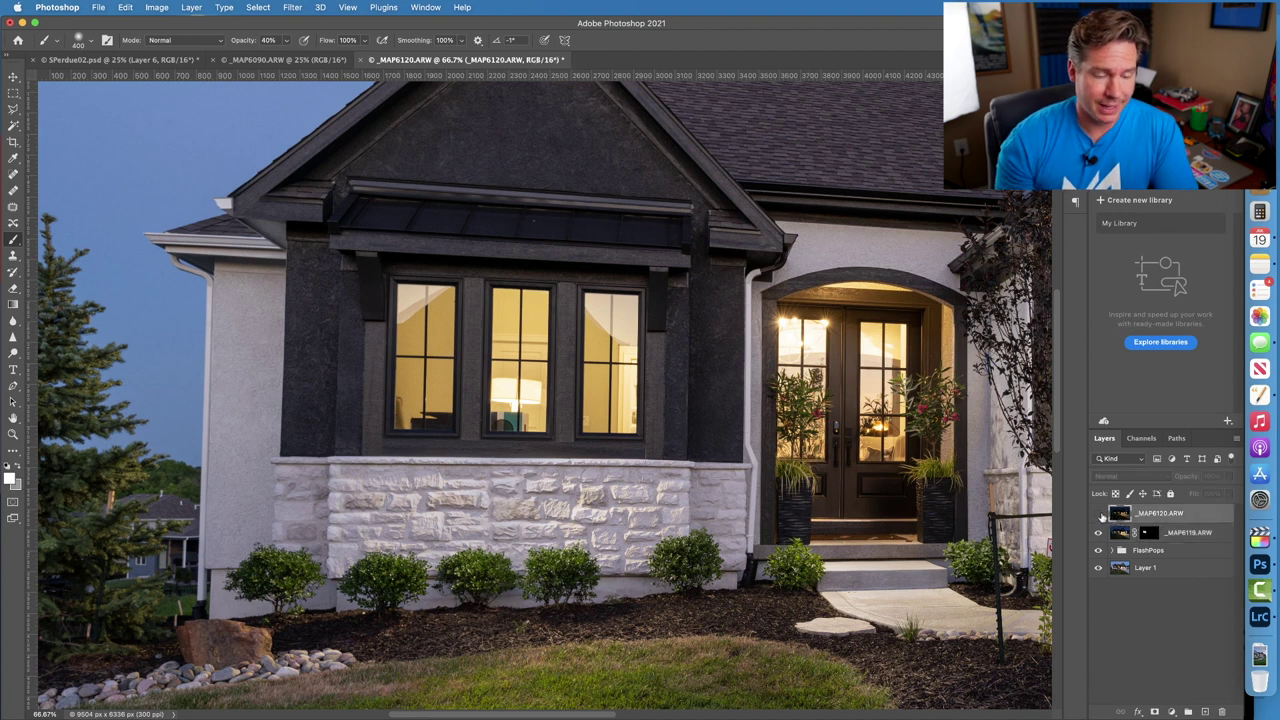
click(1099, 514)
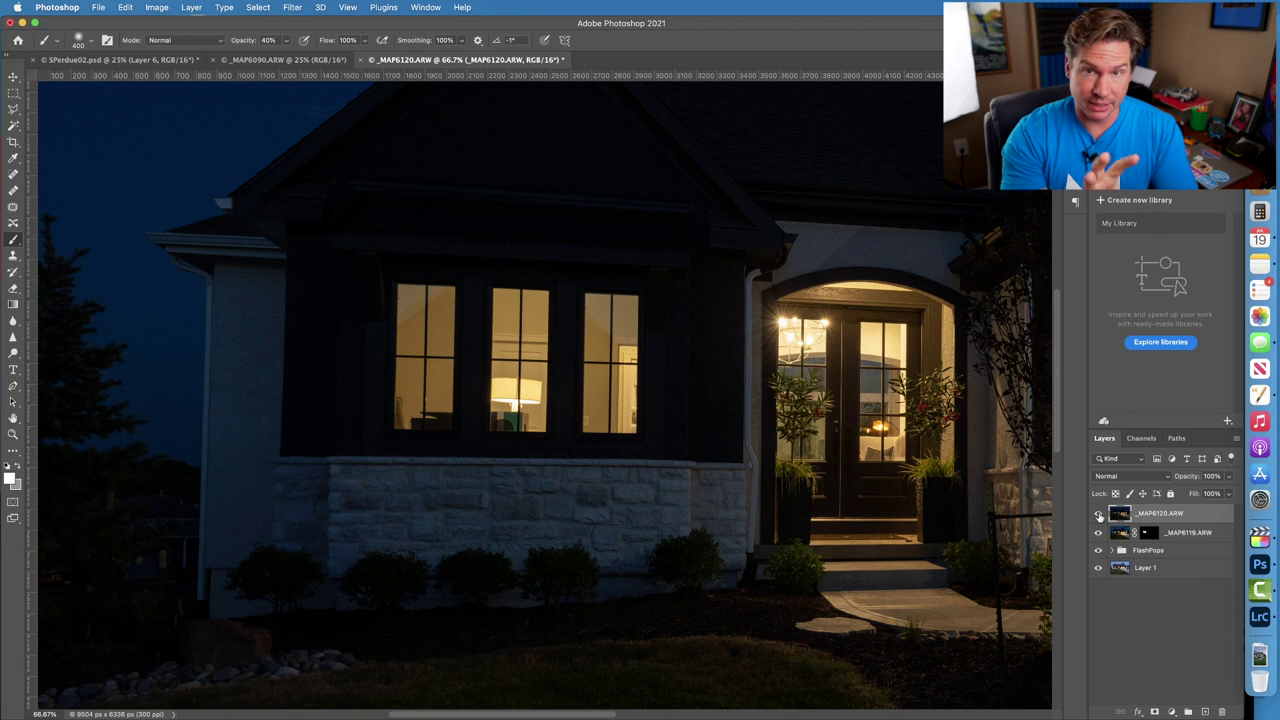
click(1100, 514)
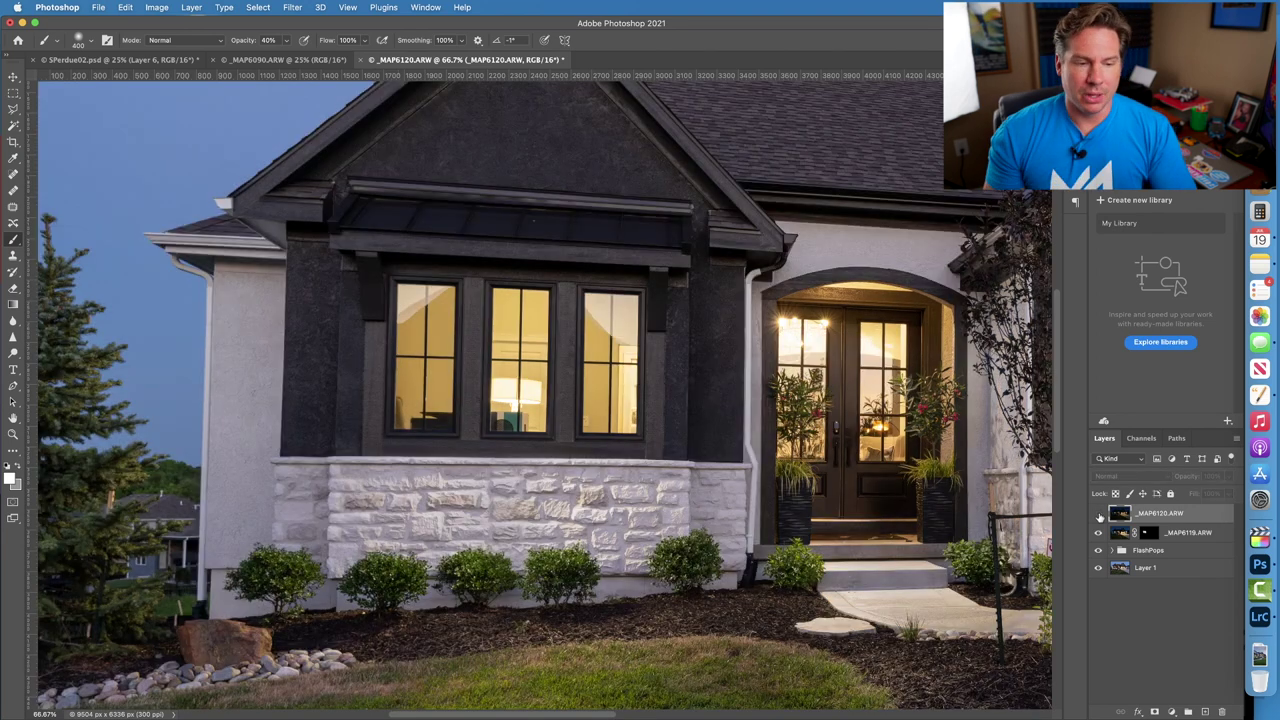
click(1099, 514)
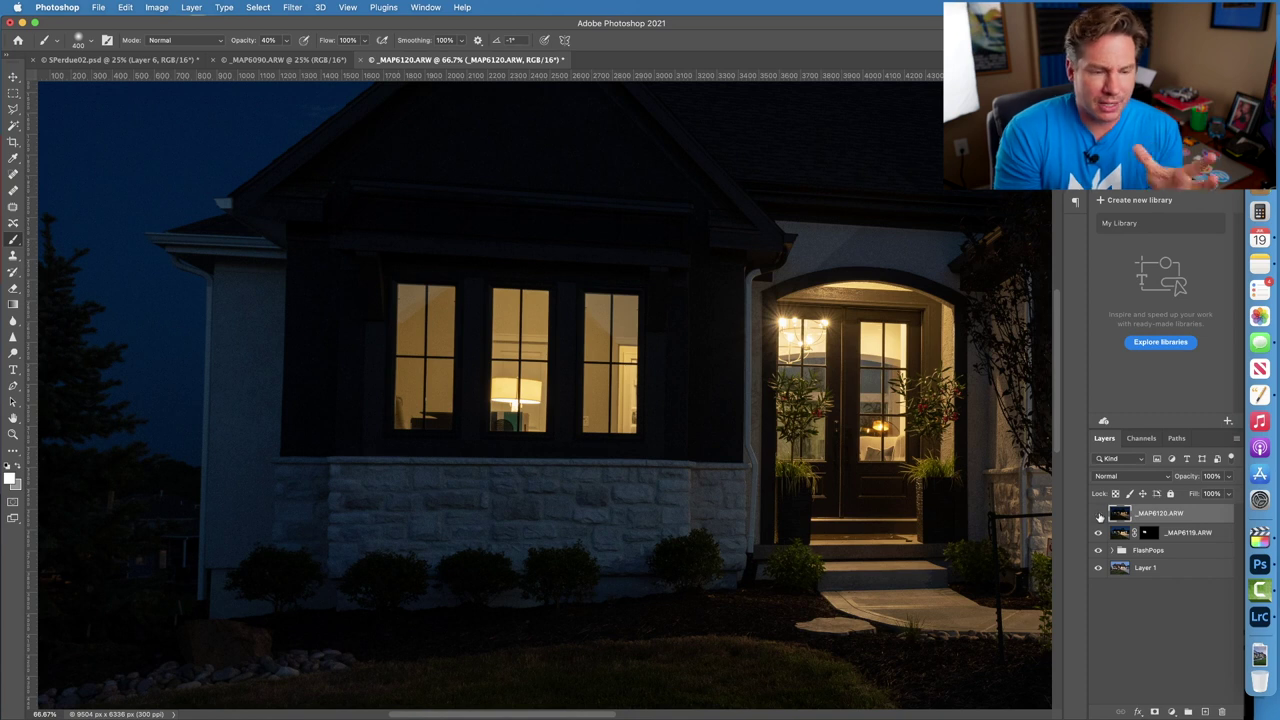
click(1100, 514)
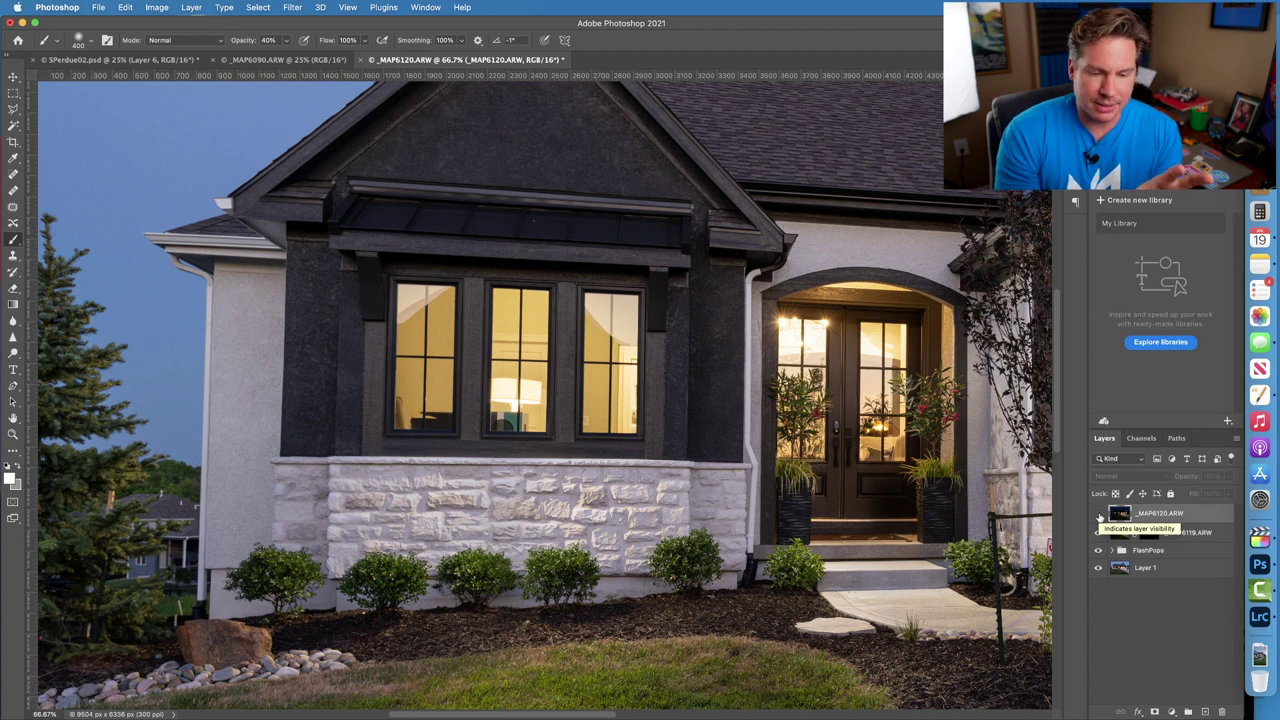
Duplicate _MAP6120.ARW, hide the original behind a black mask and blend it with Lighten.
drag(1150, 514, 1207, 711)
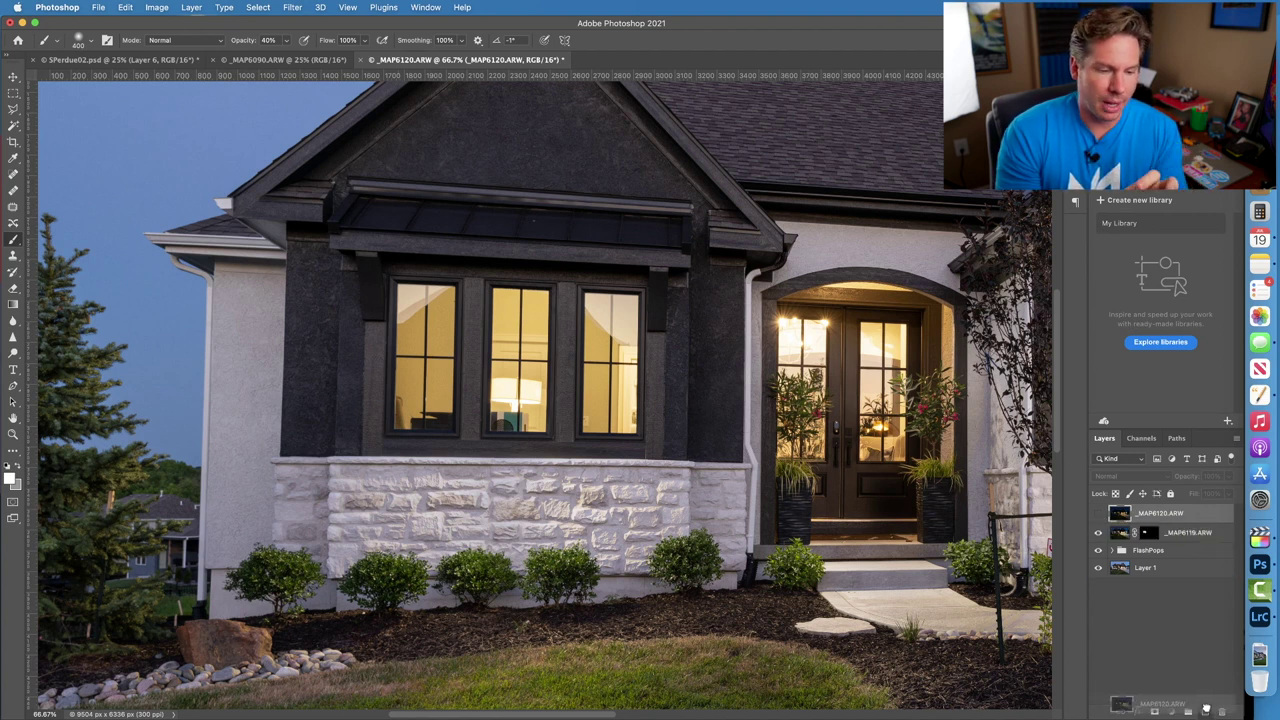
click(1125, 534)
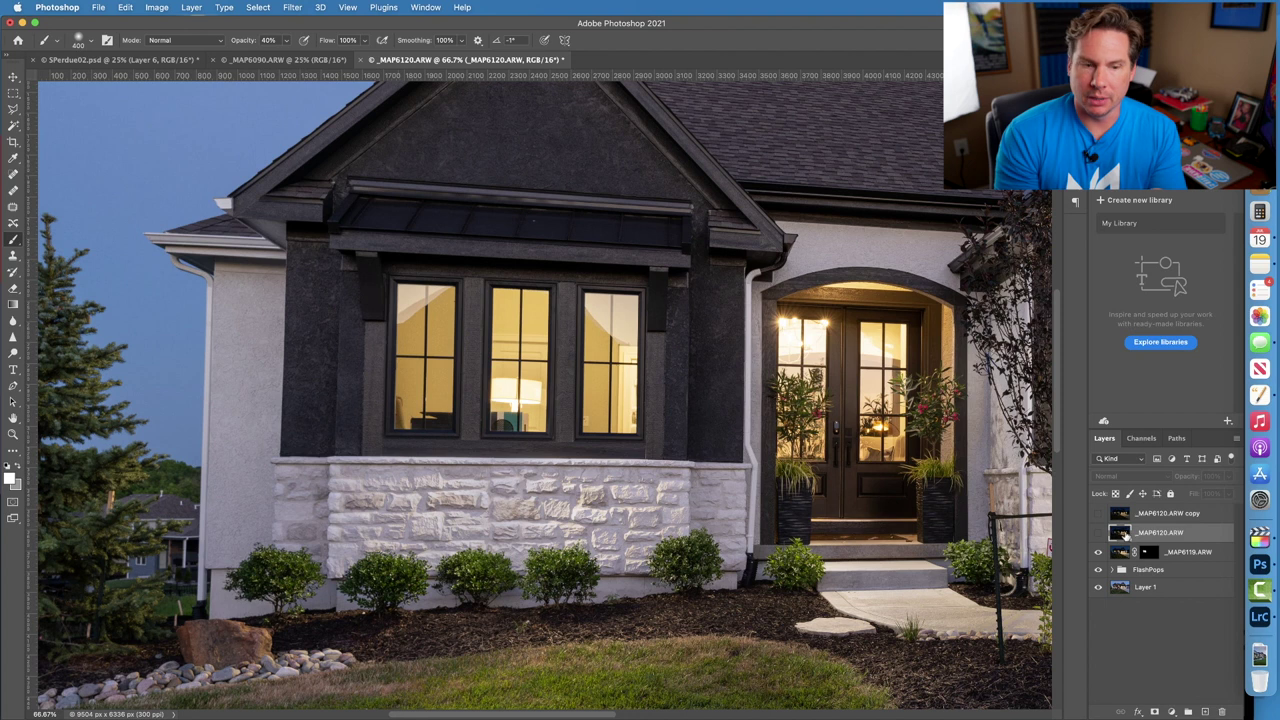
click(1099, 533)
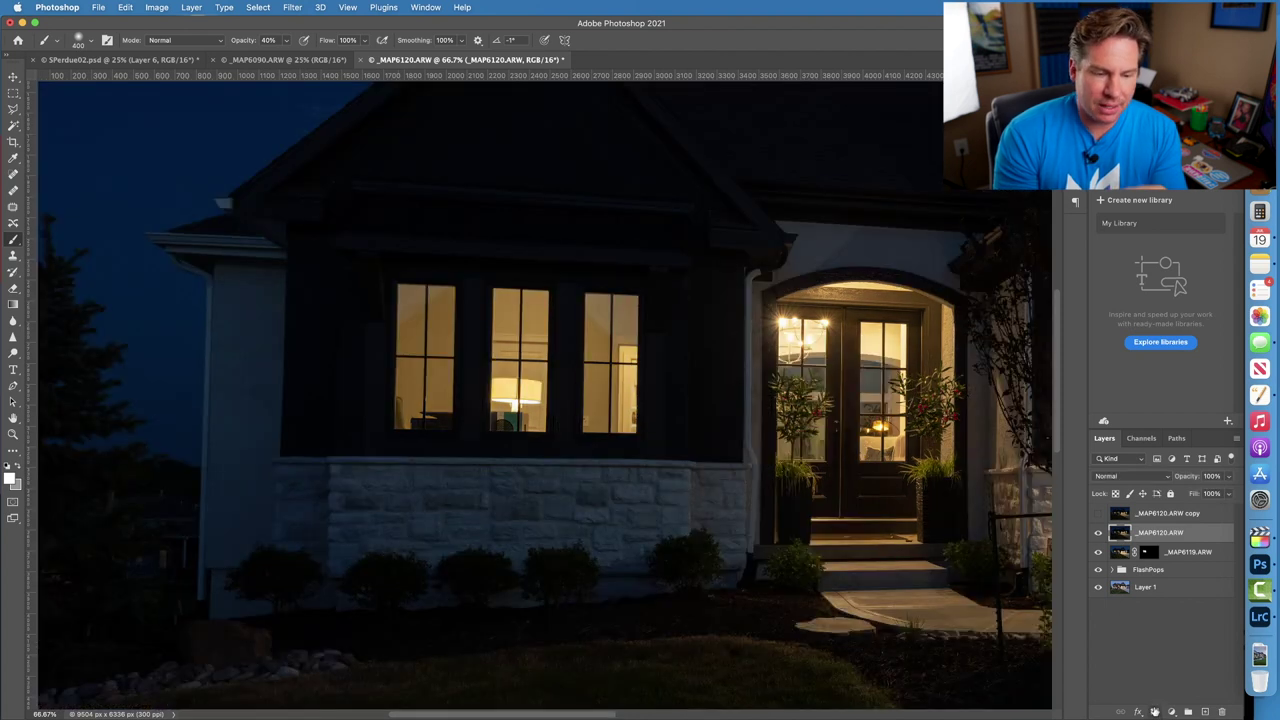
alt+click(1155, 711)
click(1125, 476)
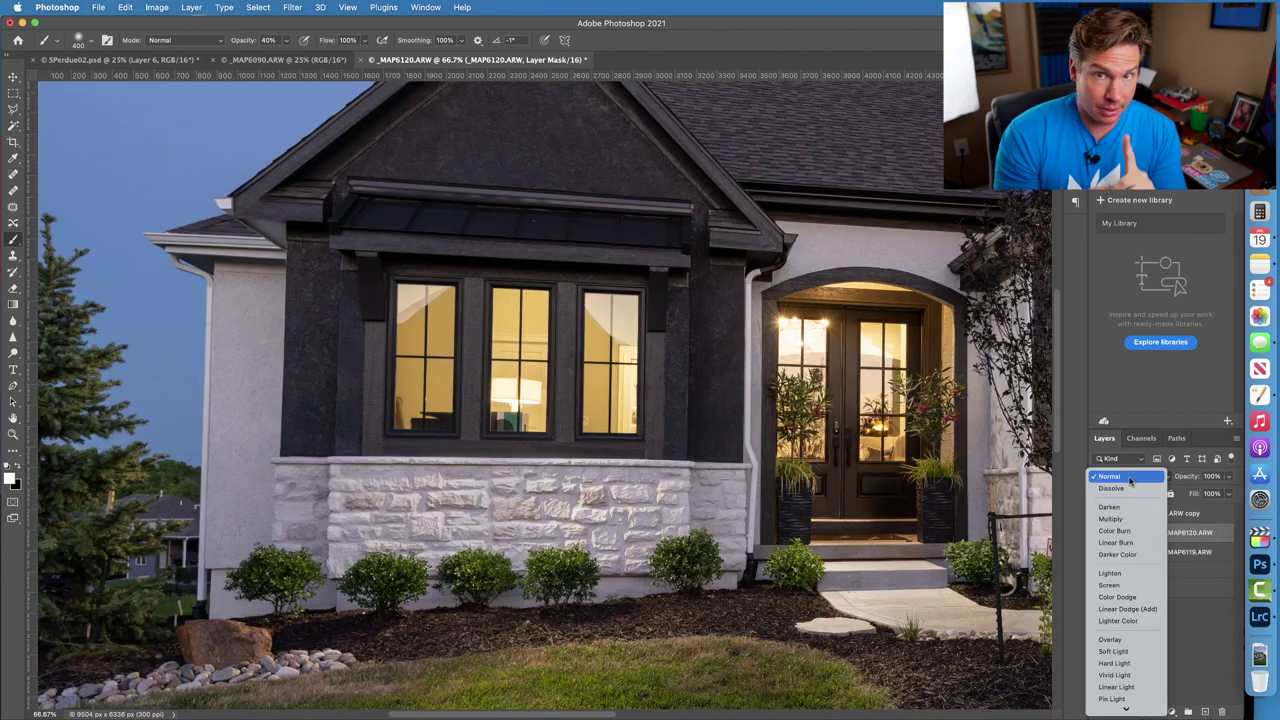
click(1120, 555)
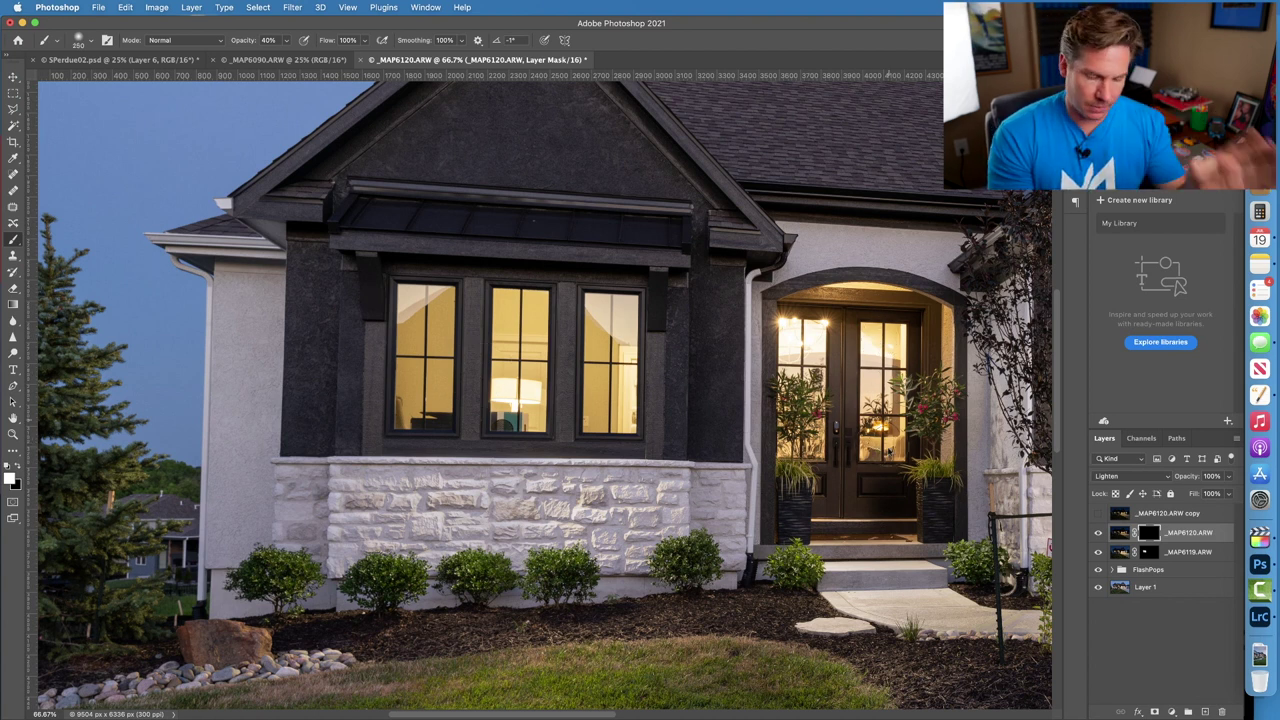
Black-mask the copy and paint front-door chandelier glow up close with a smaller brush.
click(1098, 513)
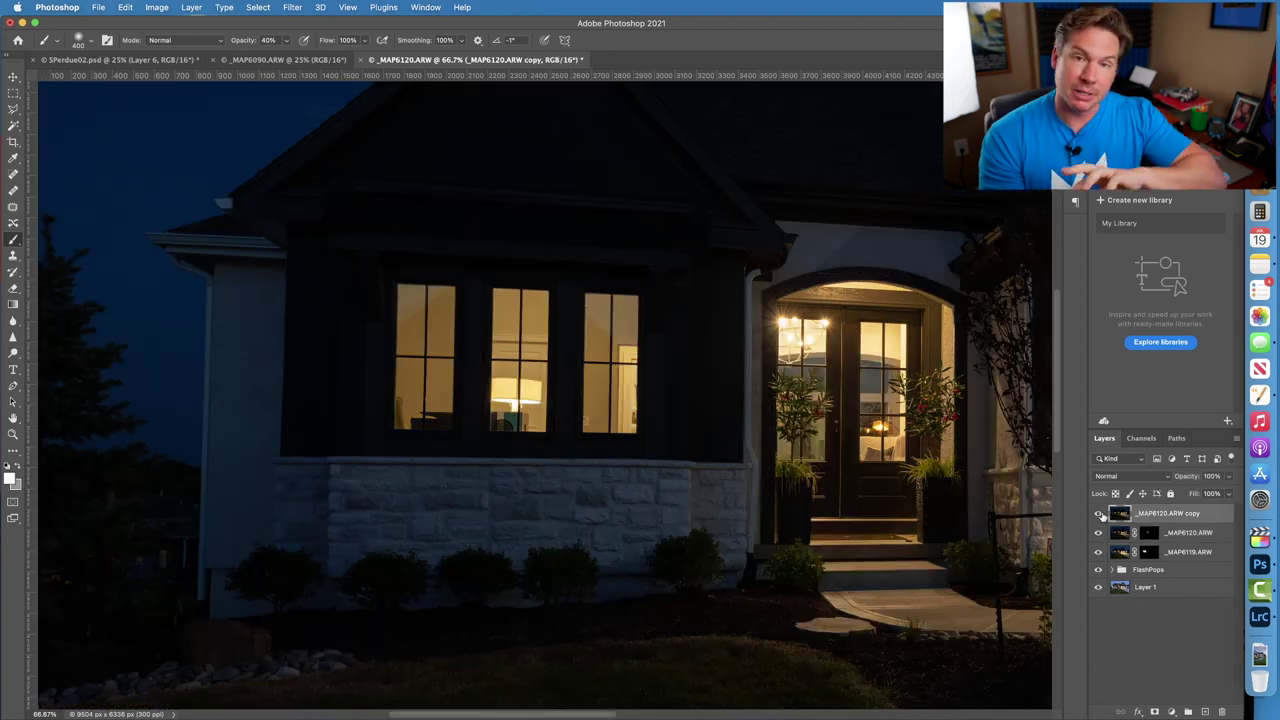
alt+click(1155, 710)
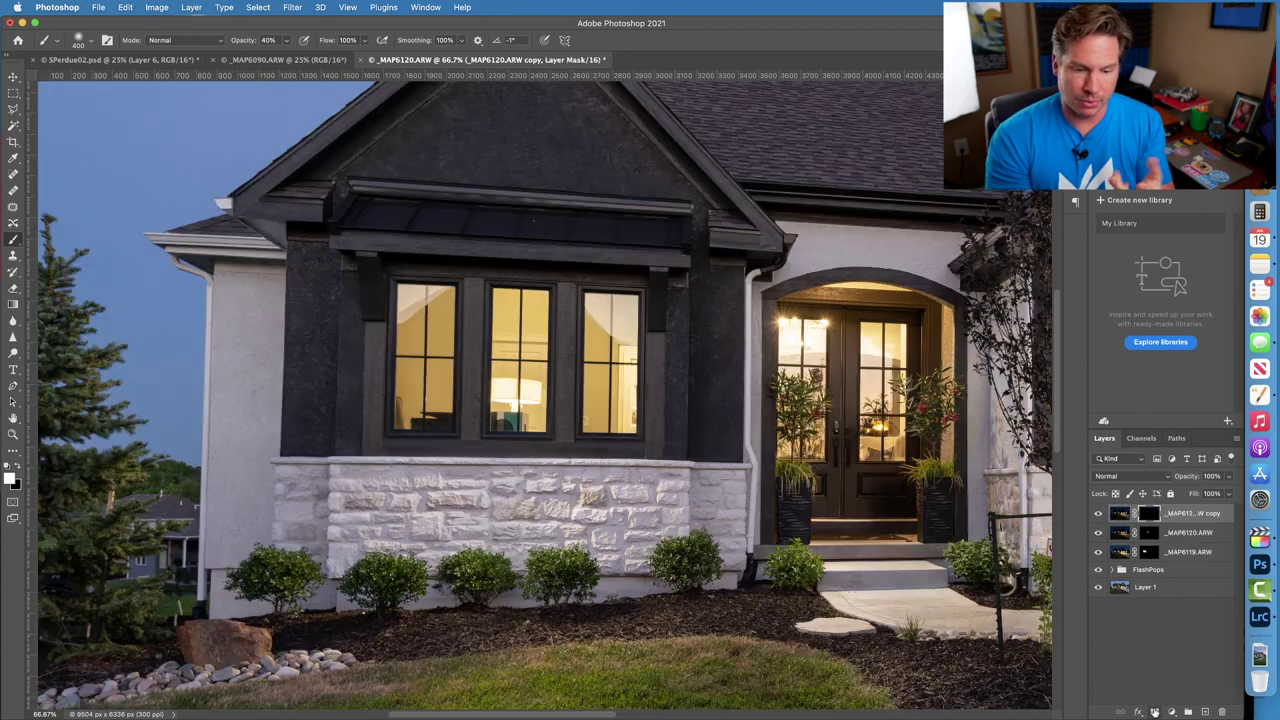
scroll(530, 405, up, 5)
drag(800, 405, 530, 405)
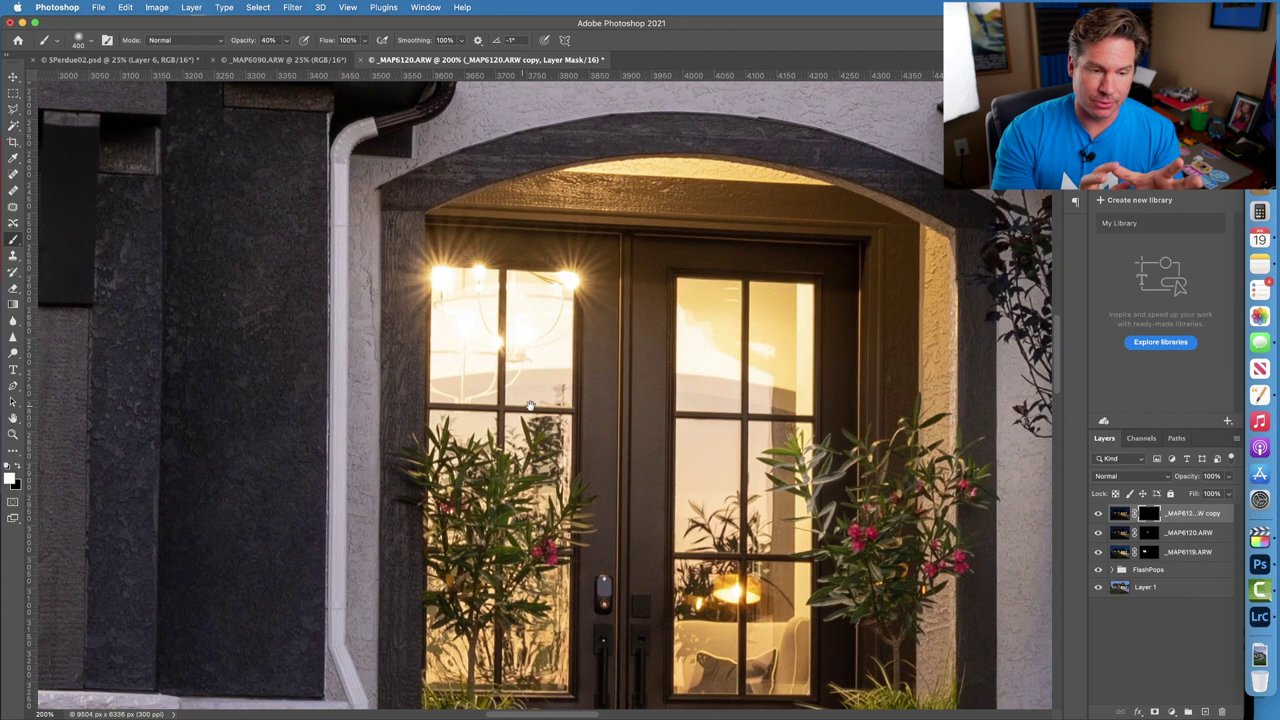
key(bracketleft)
key(bracketleft)
key(bracketleft)
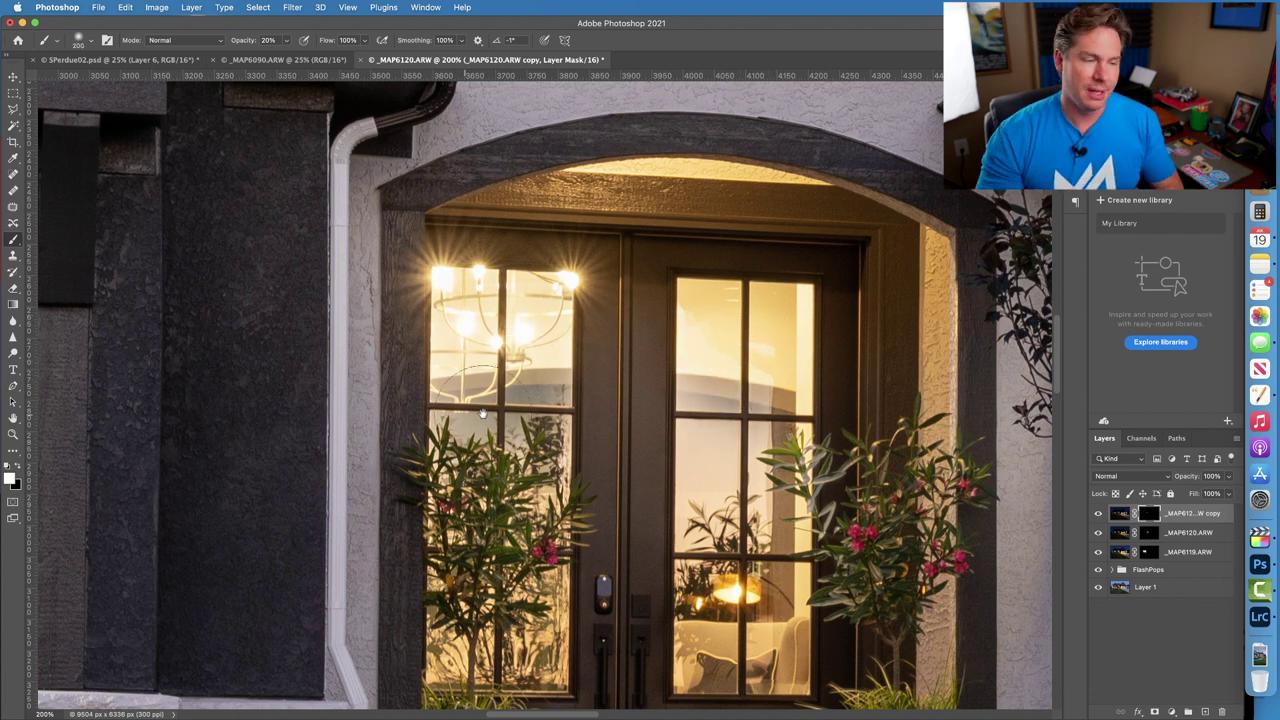
click(1099, 513)
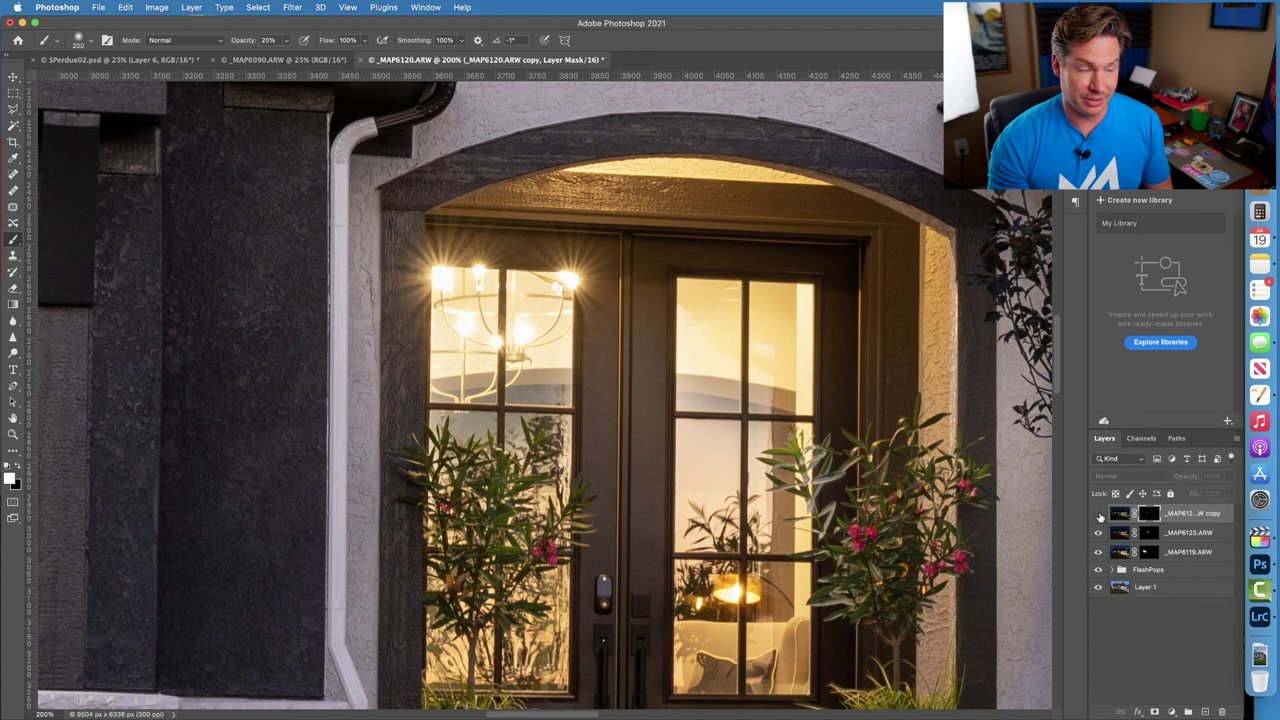
click(1099, 513)
key(ctrl+minus)
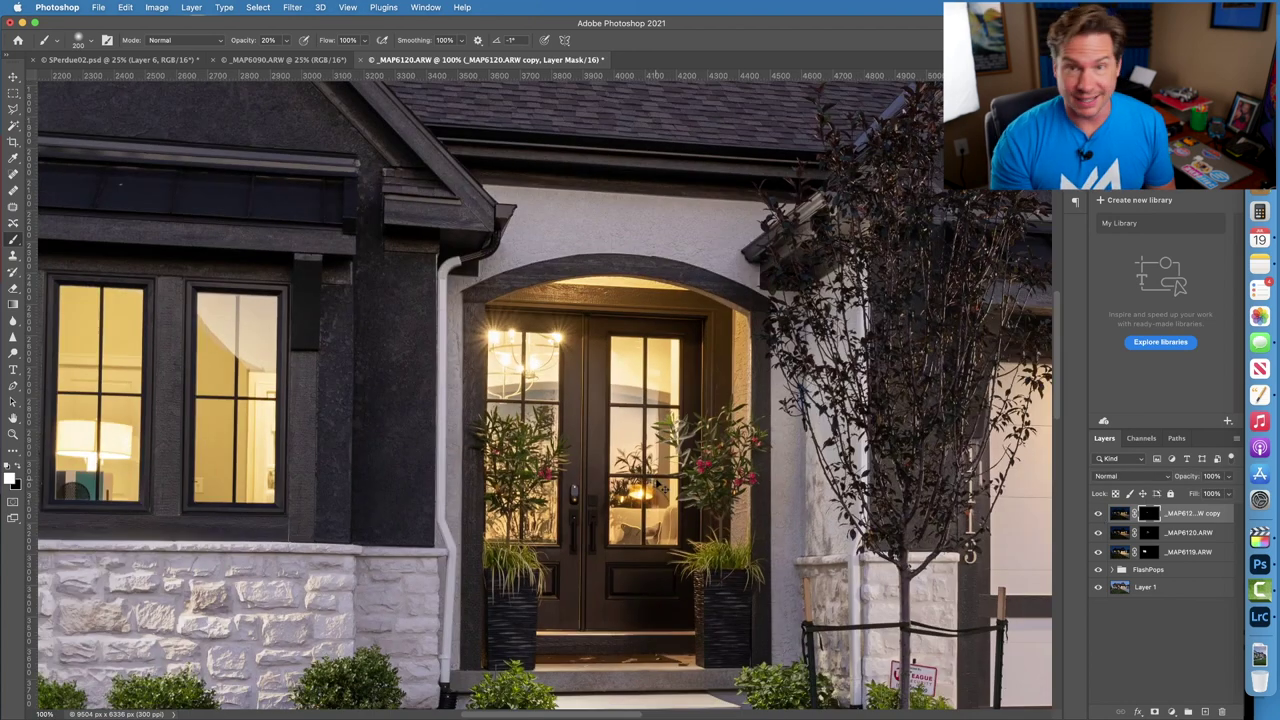
key(ctrl+minus)
key(ctrl+minus)
key(ctrl+minus)
key(ctrl+minus)
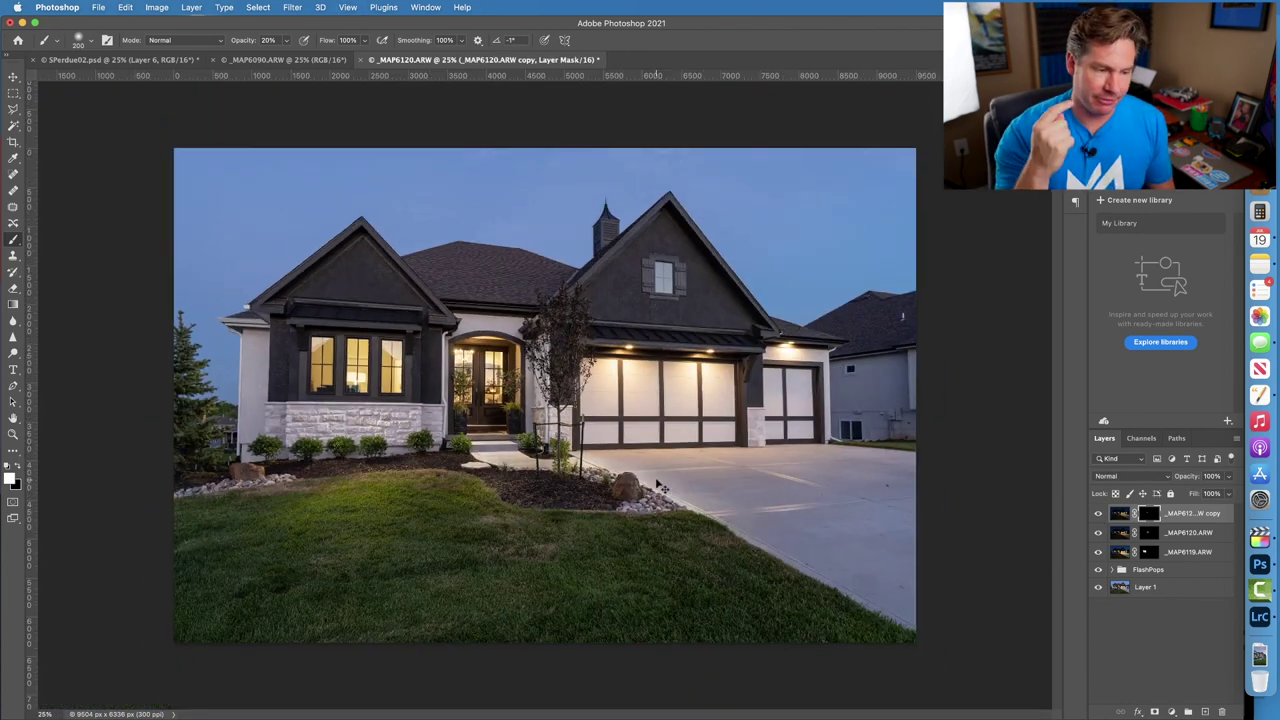
key(ctrl+plus)
key(ctrl+plus)
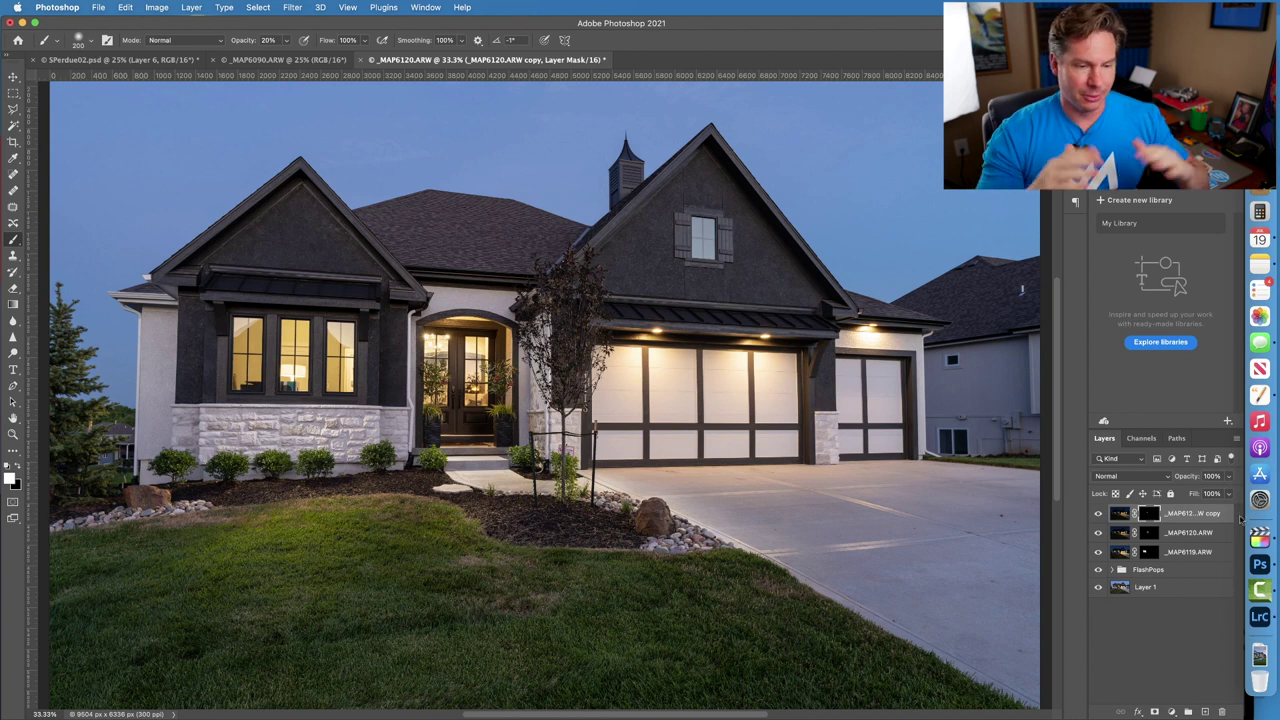
Merge visible layers into a new Layer 2 and add two vertical guides.
click(1236, 438)
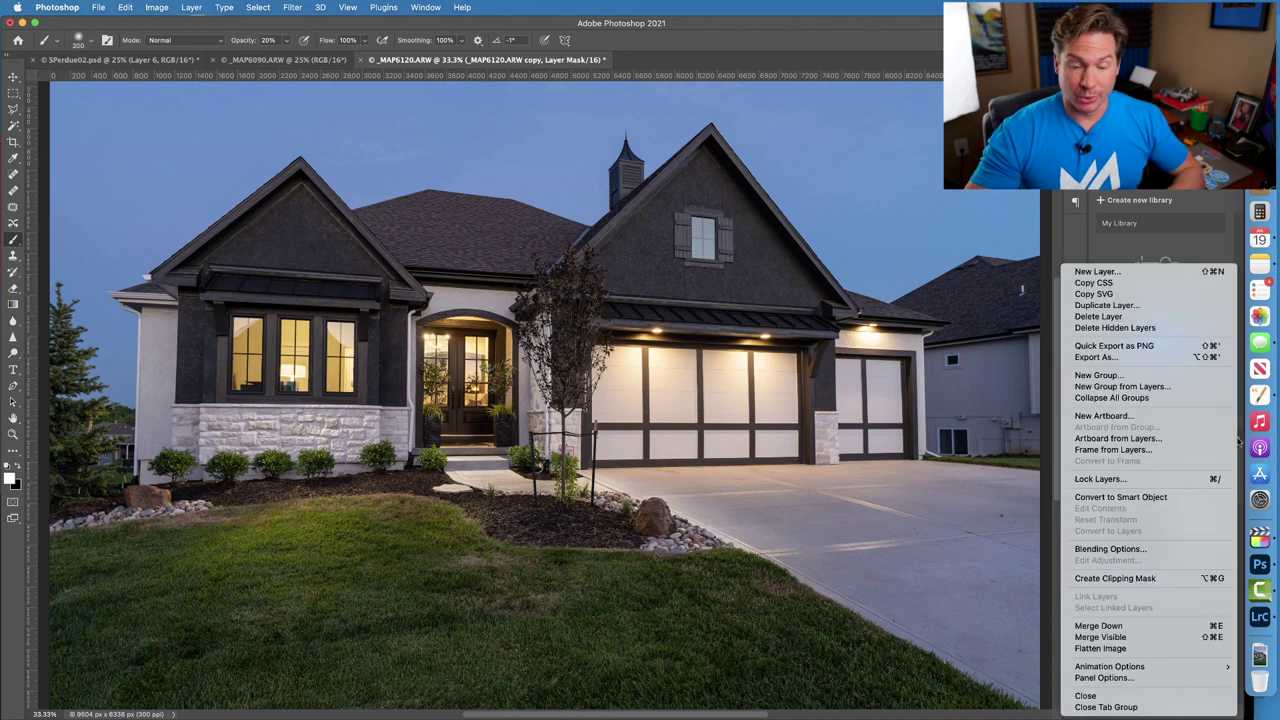
alt+click(1100, 637)
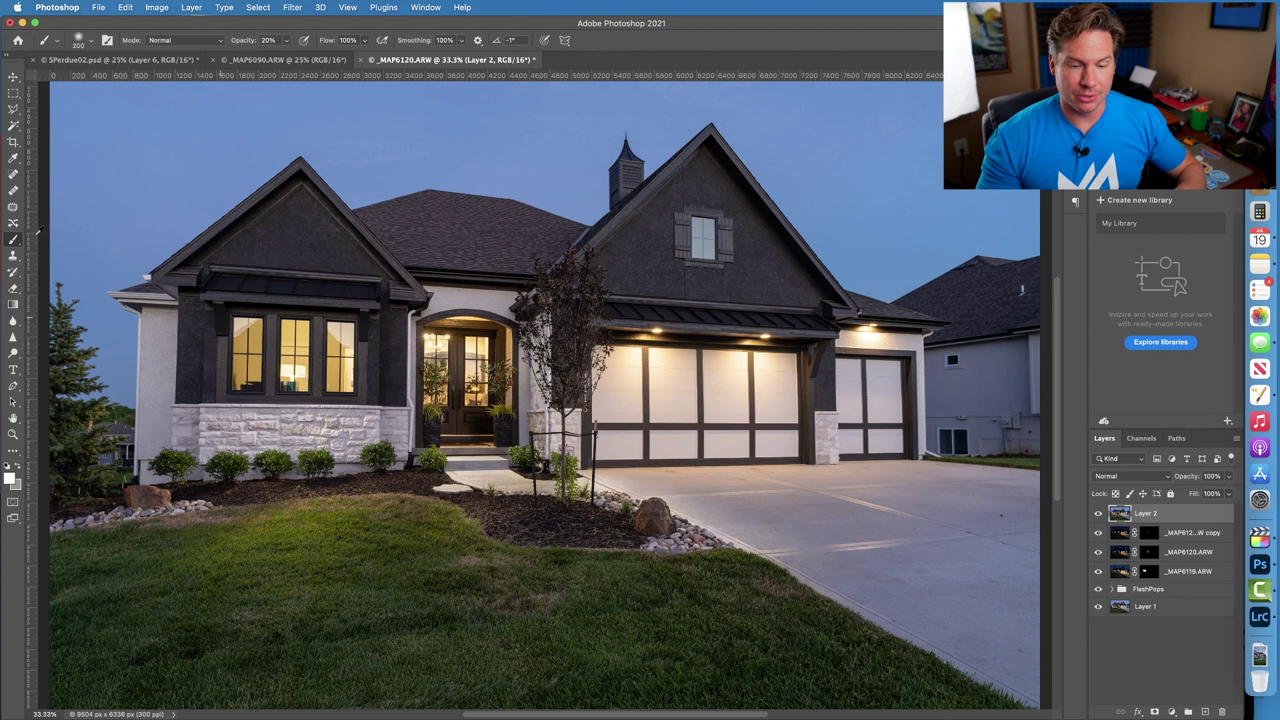
drag(44, 231, 131, 220)
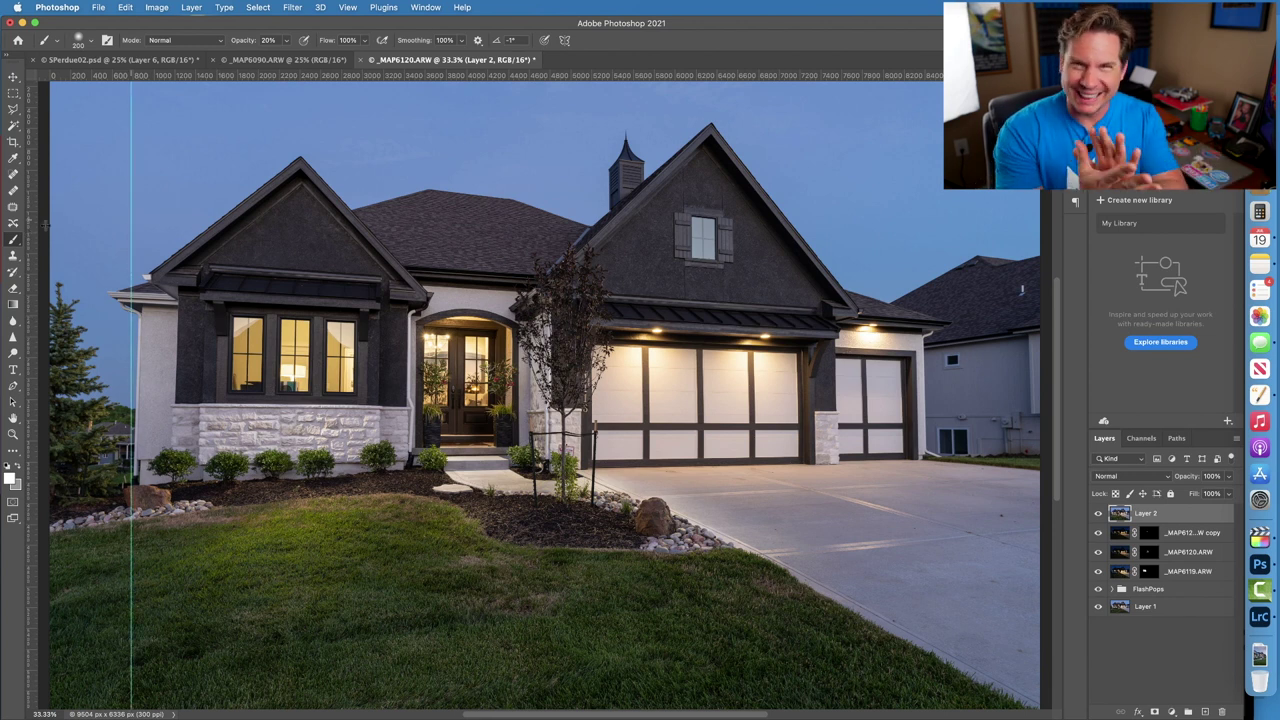
drag(44, 231, 168, 220)
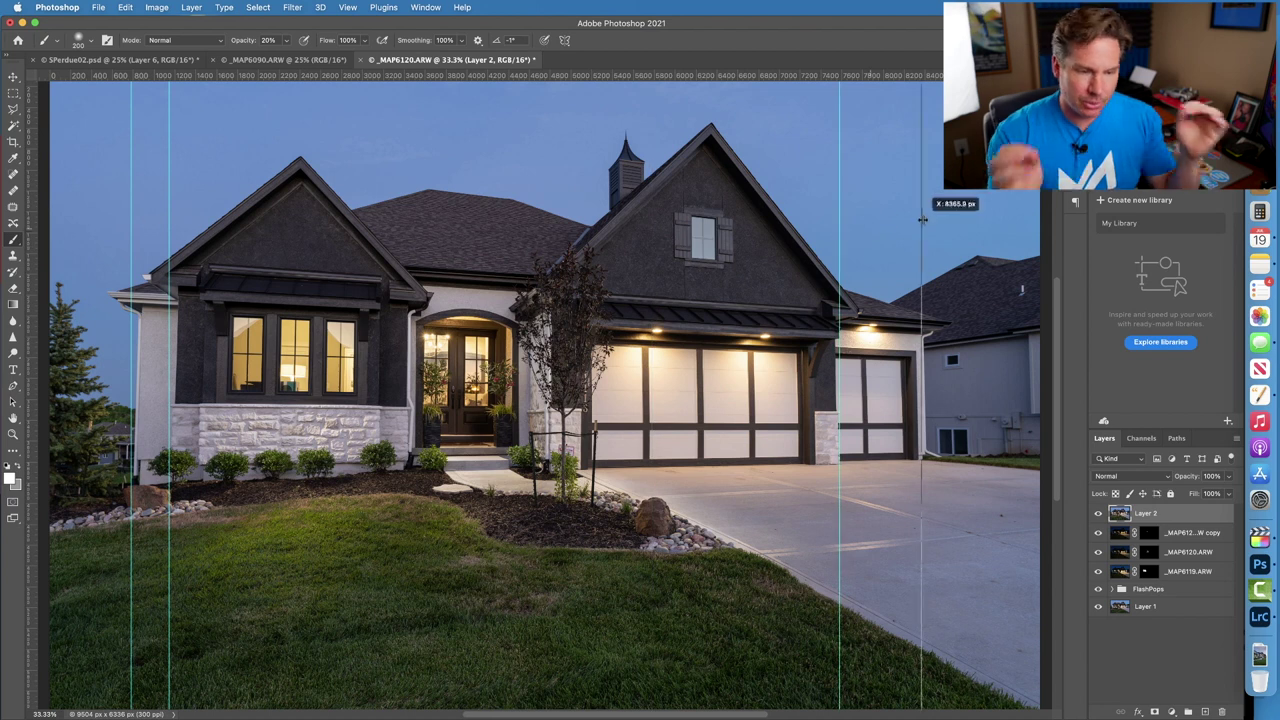
Free Transform Layer 2 so the walls align with the guides, then compare before and after.
key(super+t)
drag(640, 250, 650, 296)
scroll(650, 296, right, 2)
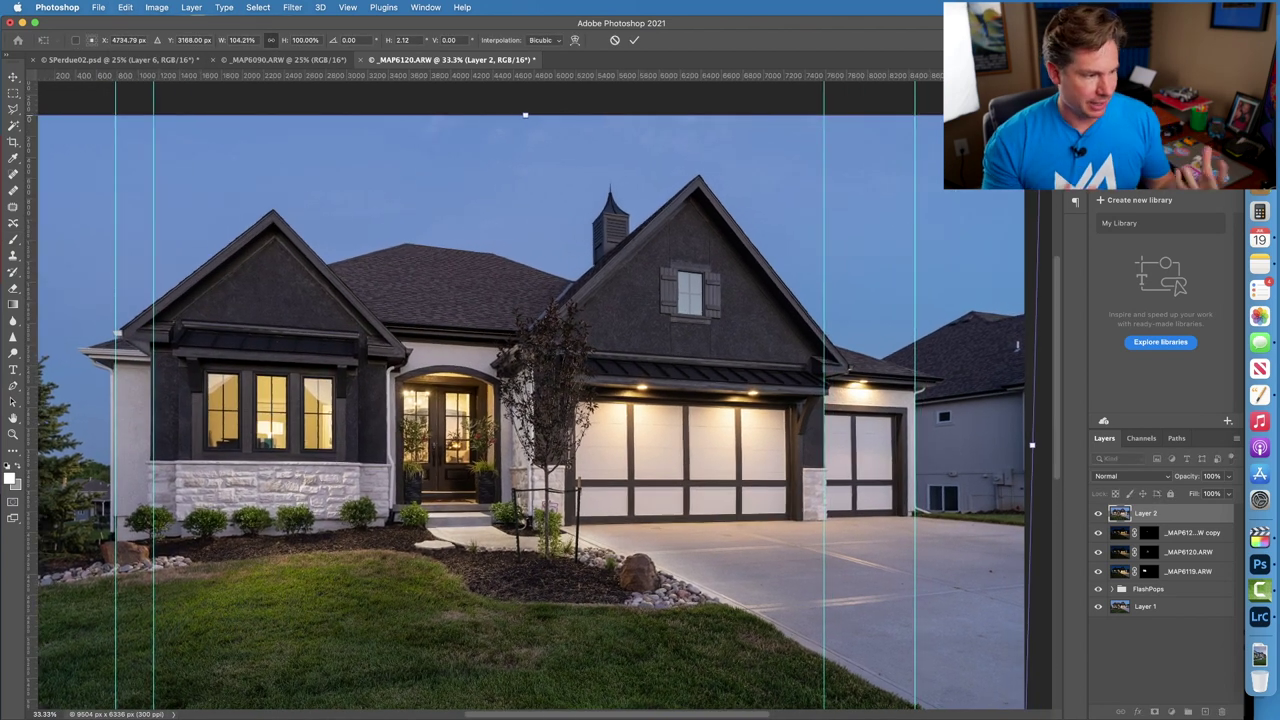
scroll(352, 153, right, 3)
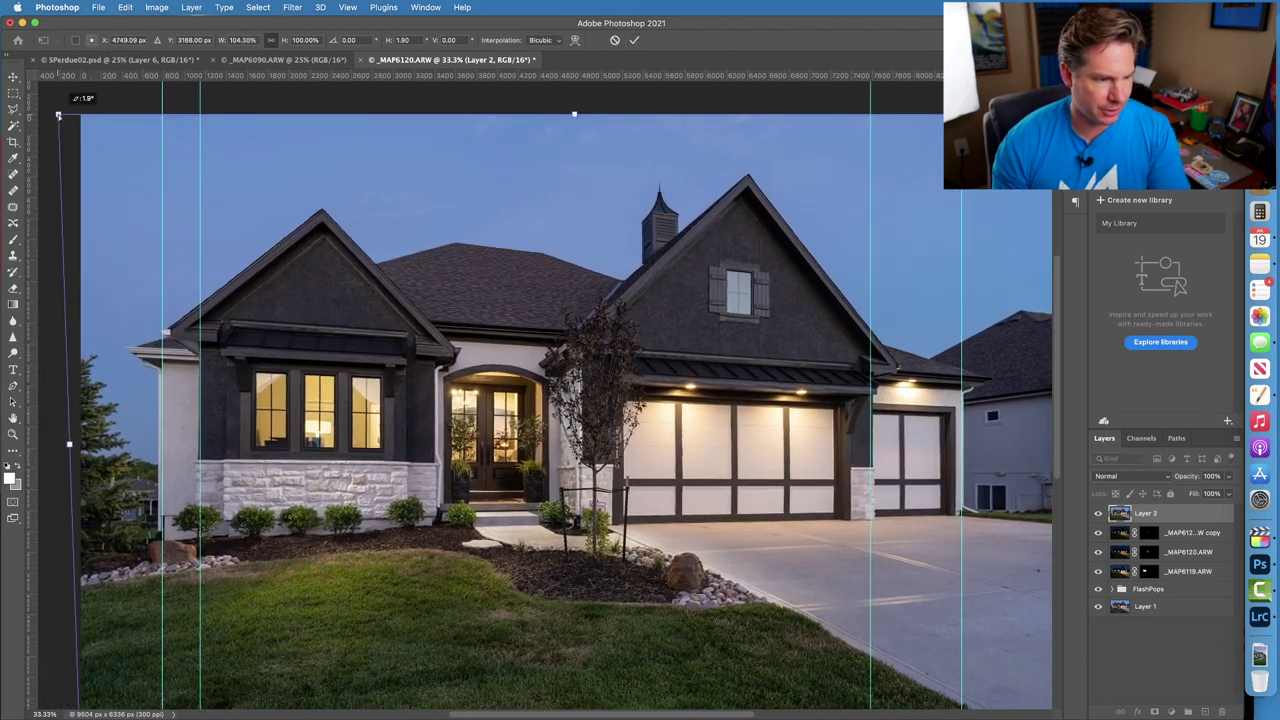
scroll(352, 153, down, 3)
click(634, 40)
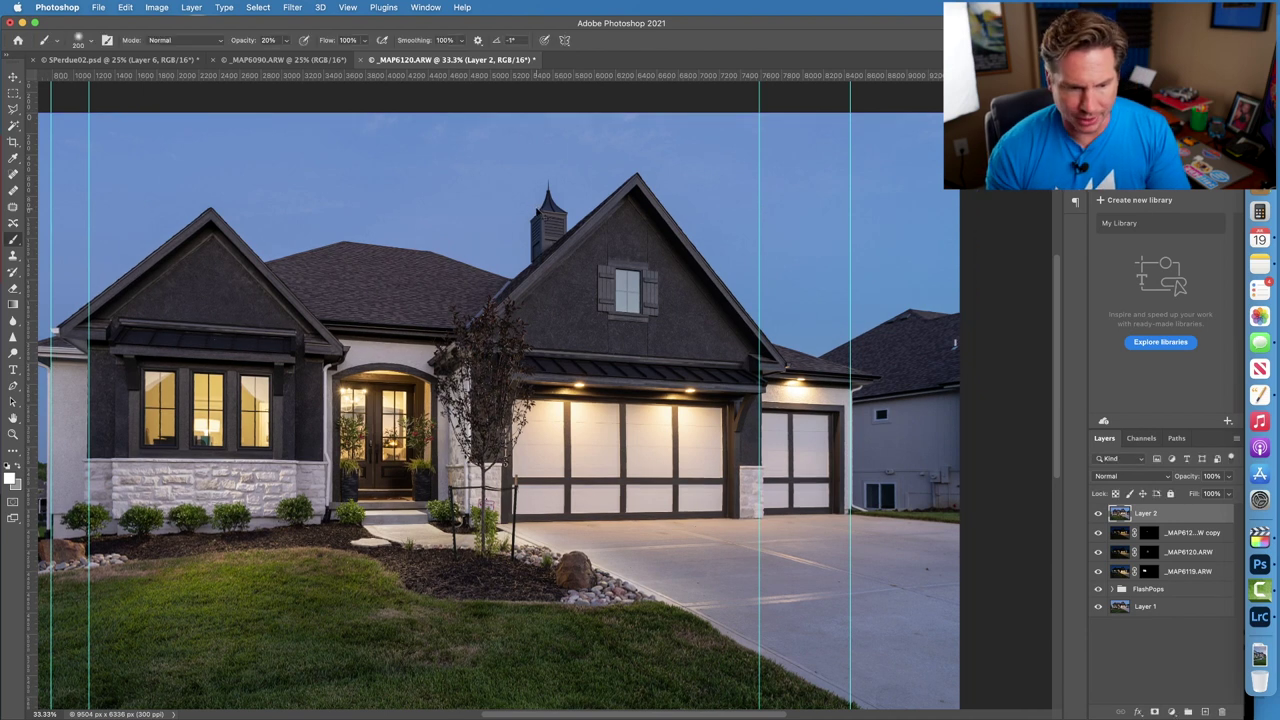
key(super+minus)
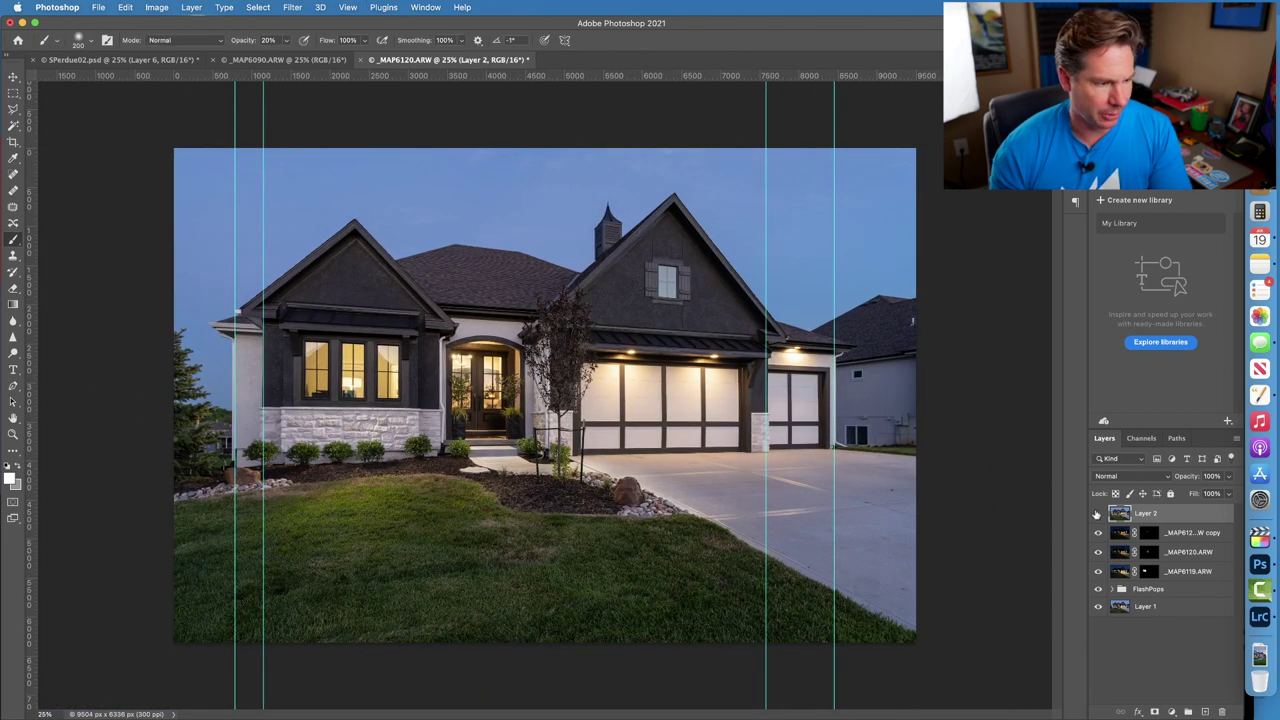
click(1097, 513)
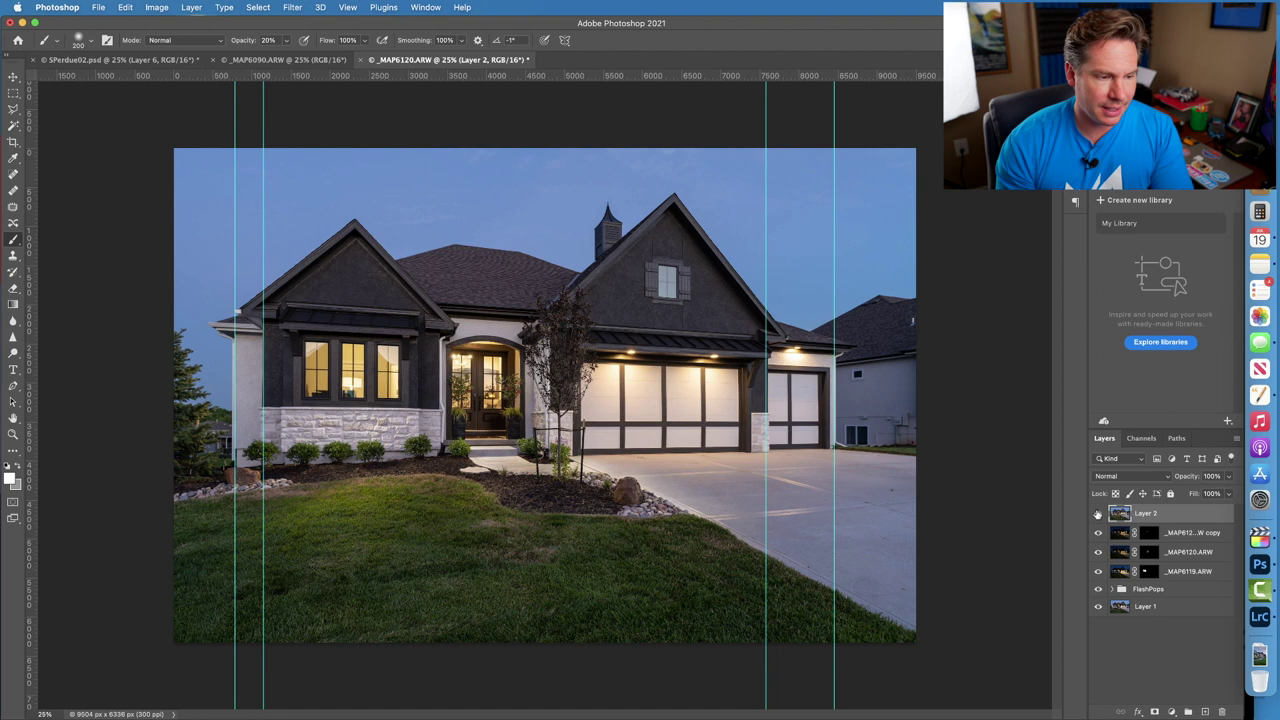
Drag all four vertical guides off the image with the Move tool.
key(v)
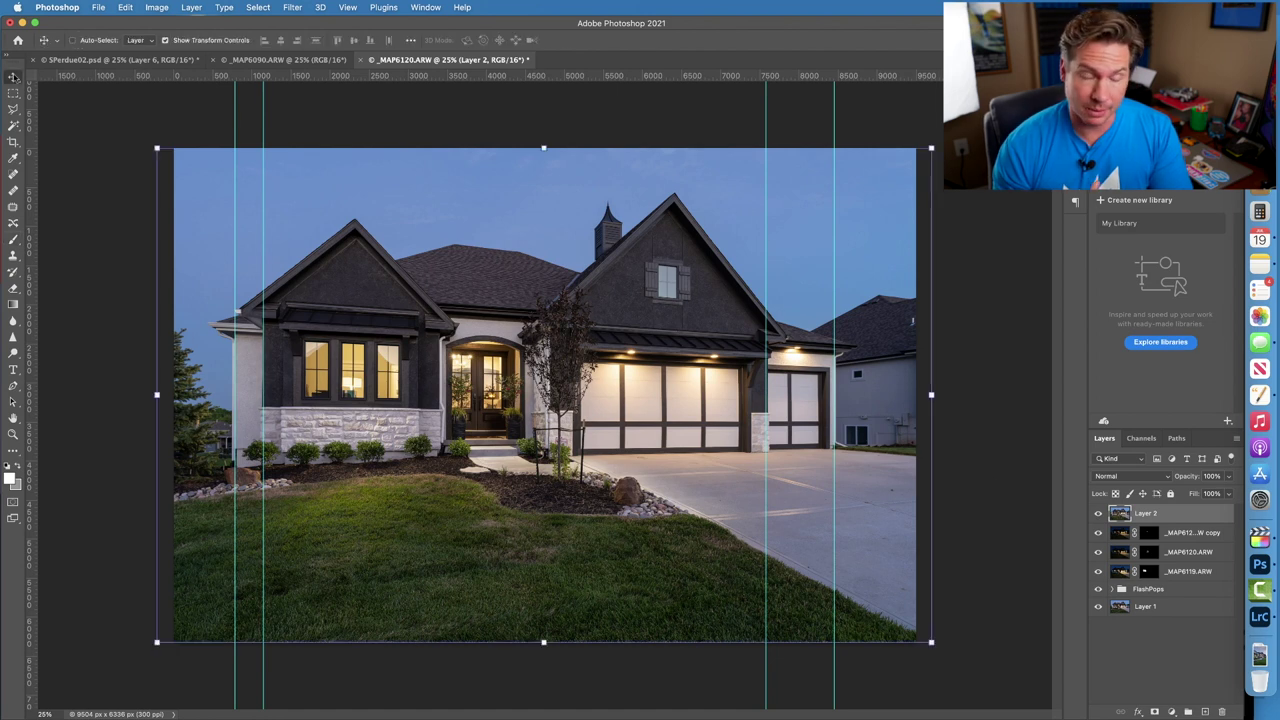
drag(235, 229, 42, 226)
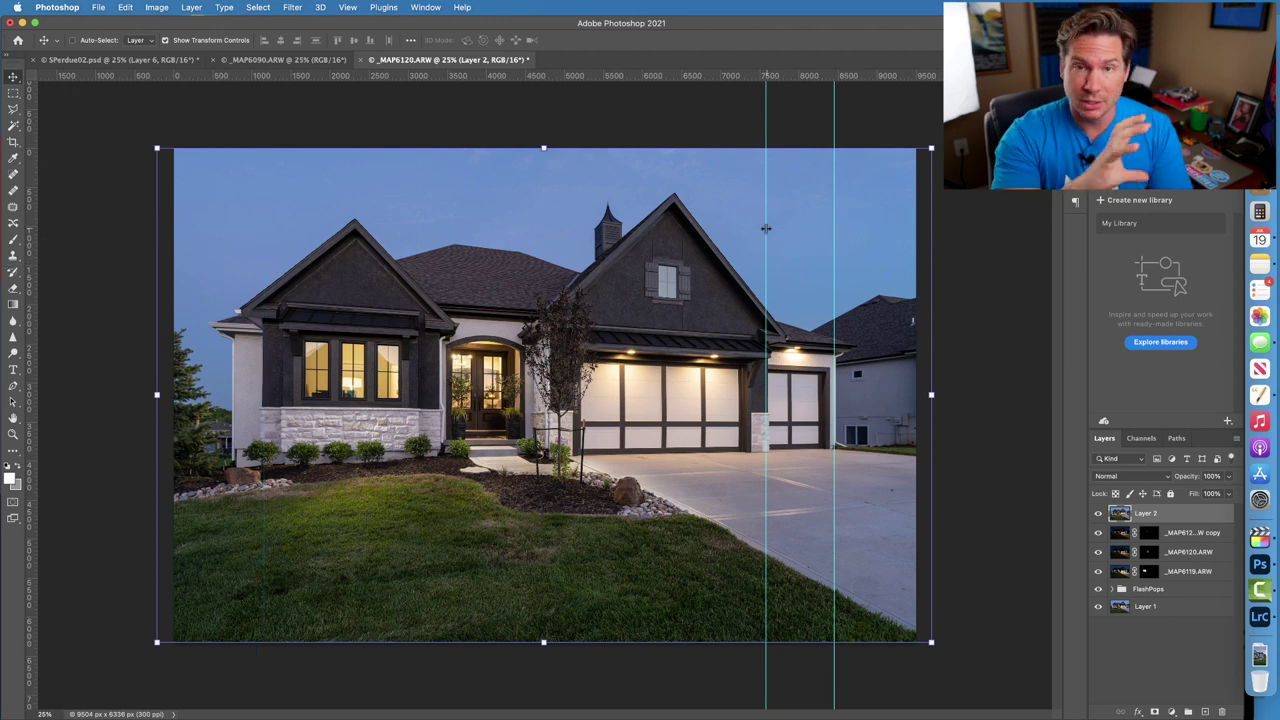
drag(766, 229, 544, 215)
drag(93, 195, 50, 192)
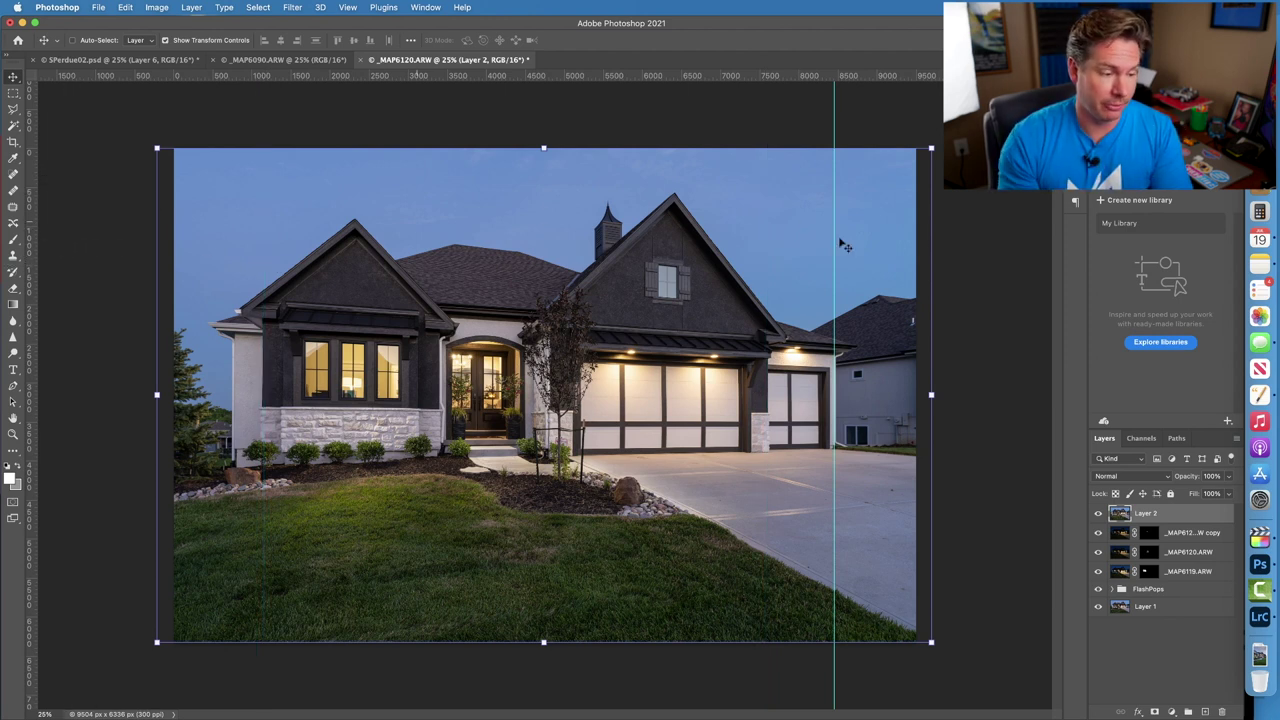
drag(833, 247, 35, 205)
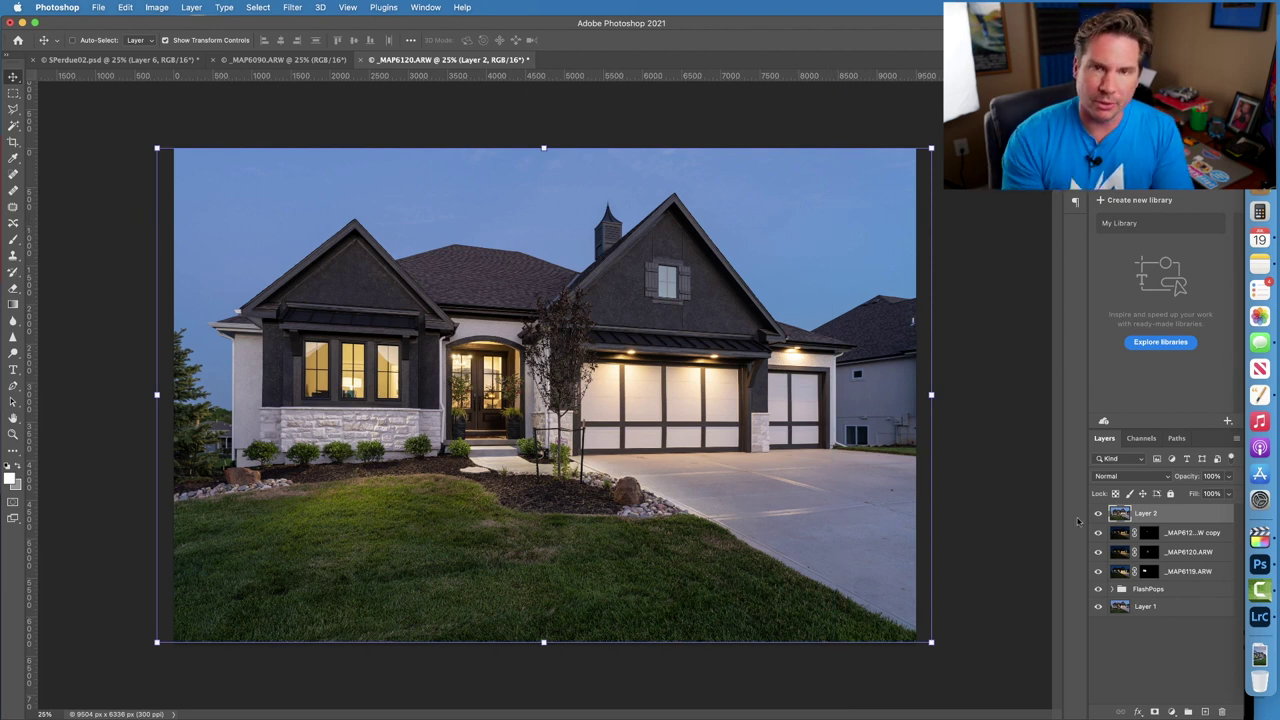
Scale Layer 2 to about 102% height, then toggle its visibility to compare.
click(126, 7)
mouse_move(143, 283)
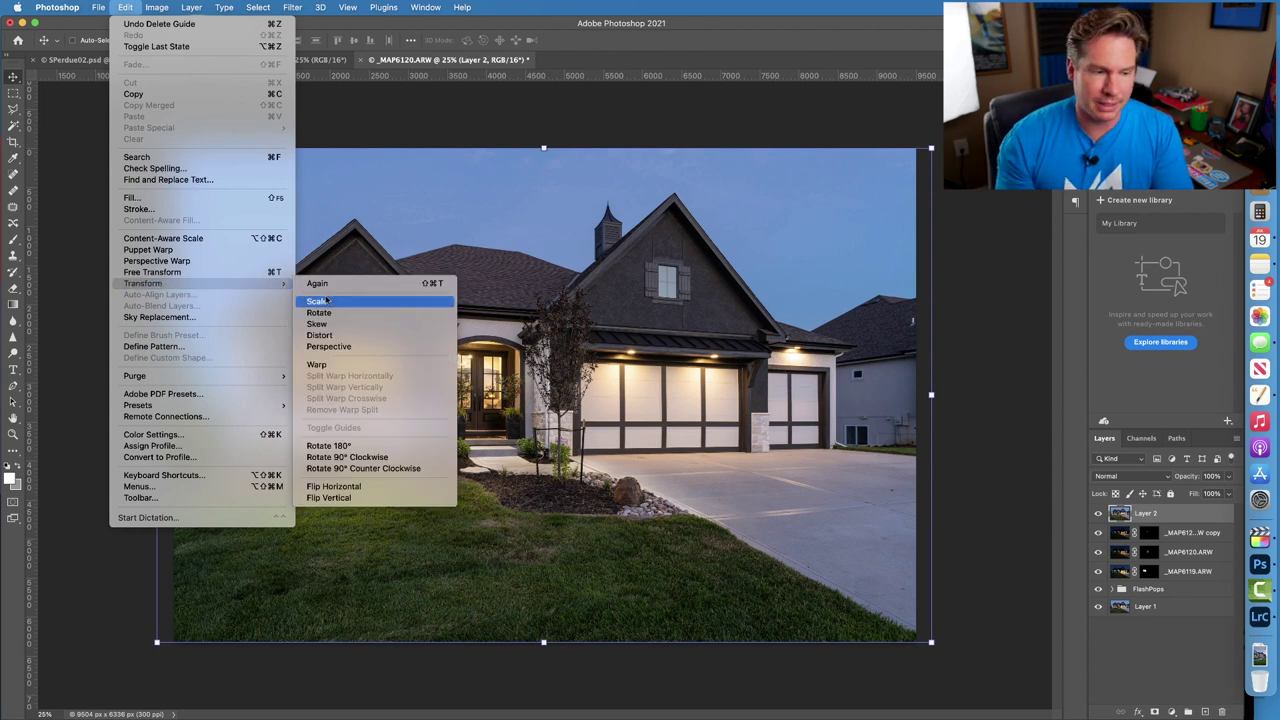
click(325, 300)
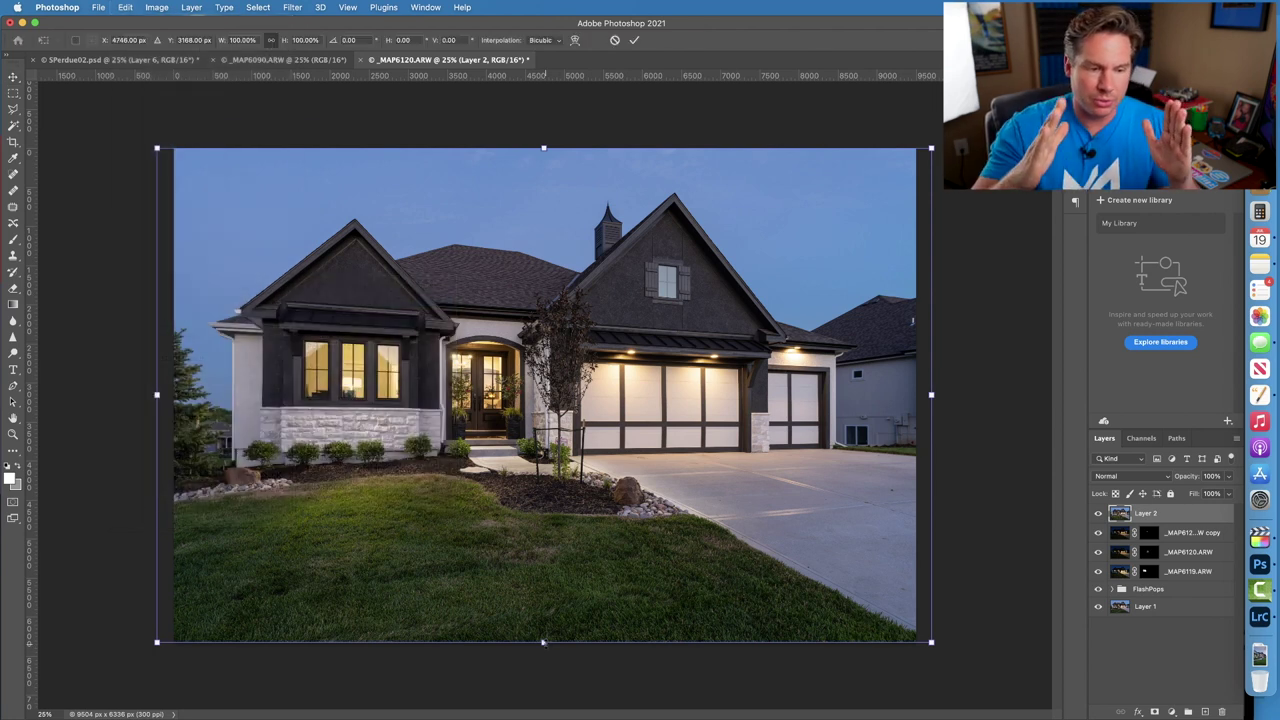
drag(543, 643, 543, 653)
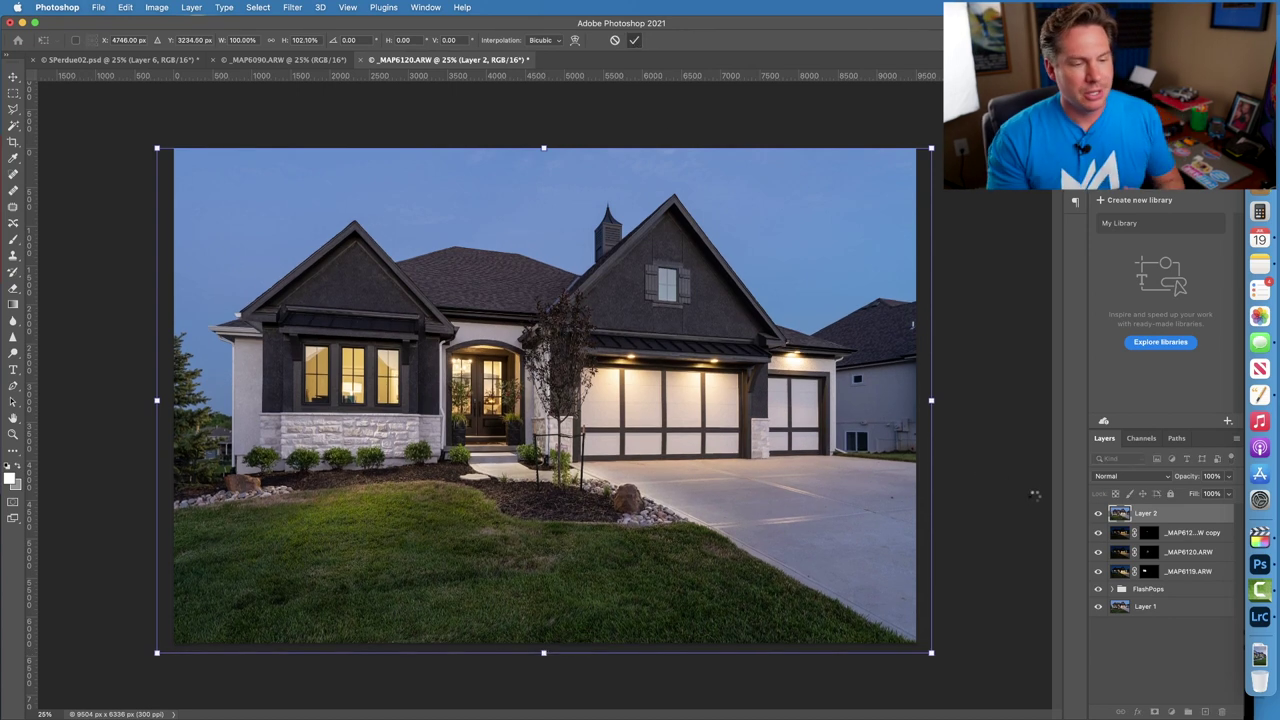
key(Return)
click(1098, 513)
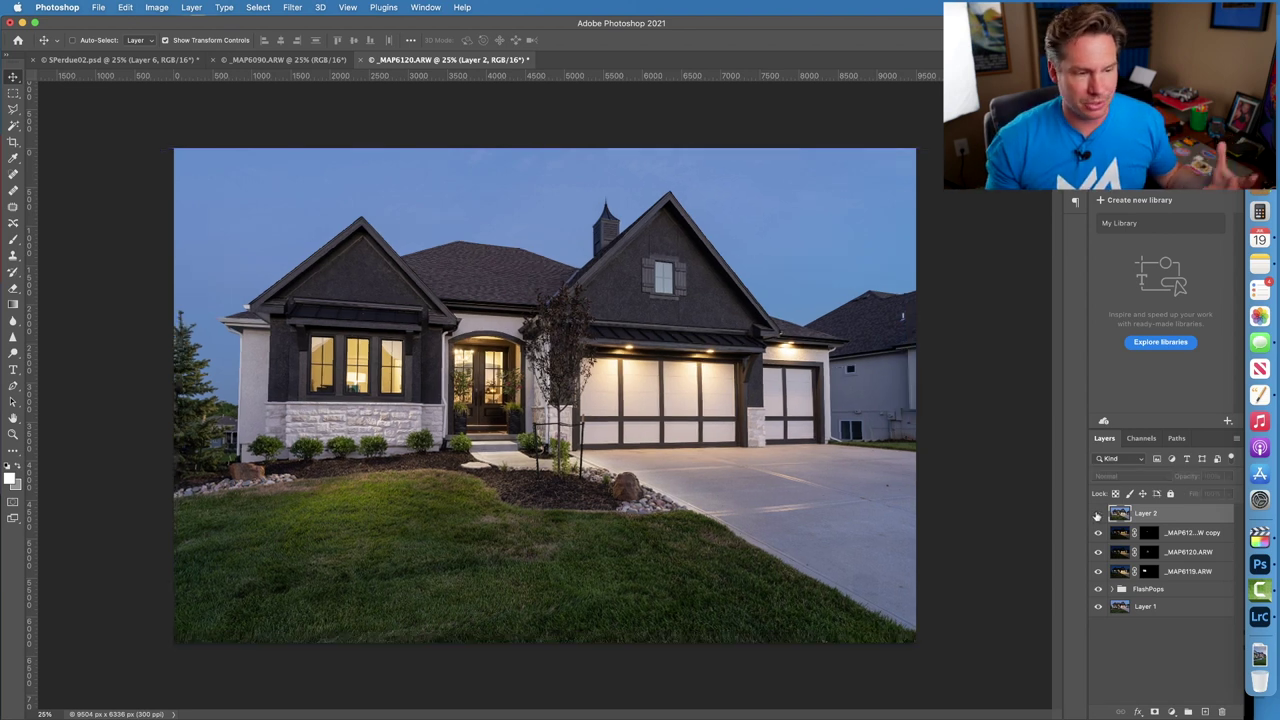
click(1098, 513)
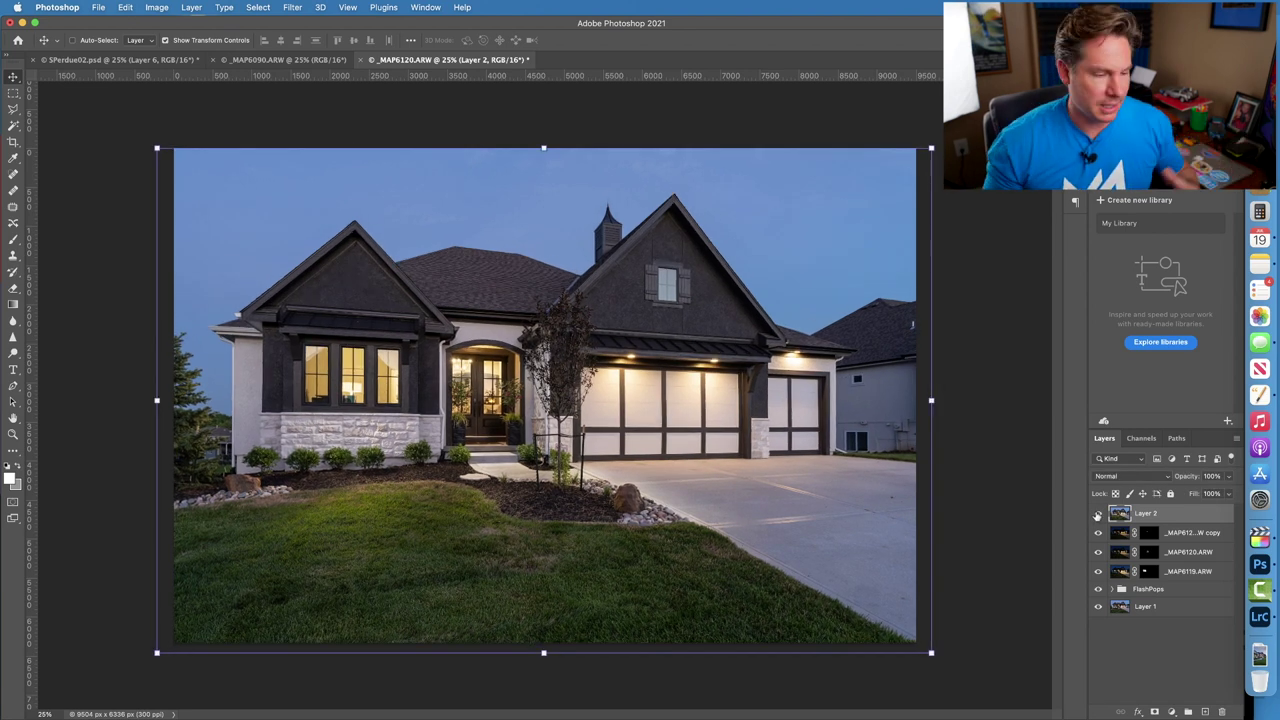
click(1098, 513)
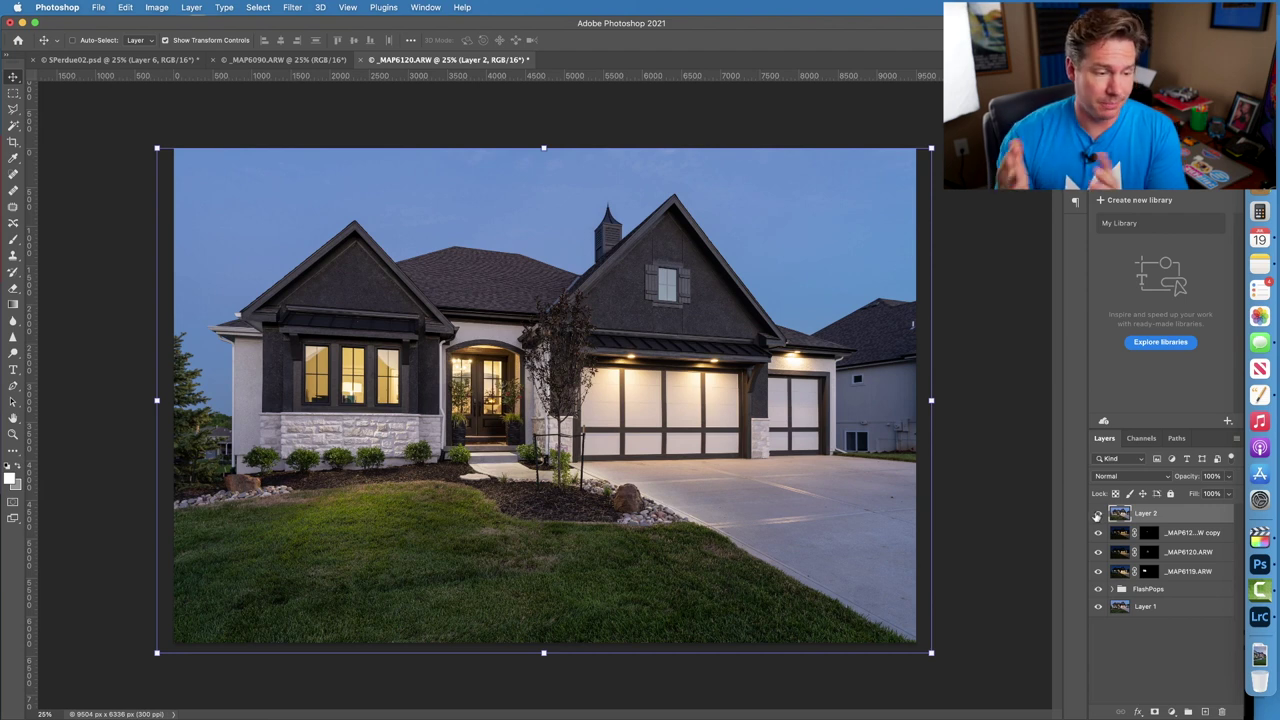
Merge visible into Layer 4, duplicate it and set the copy to Multiply.
right_click(1185, 680)
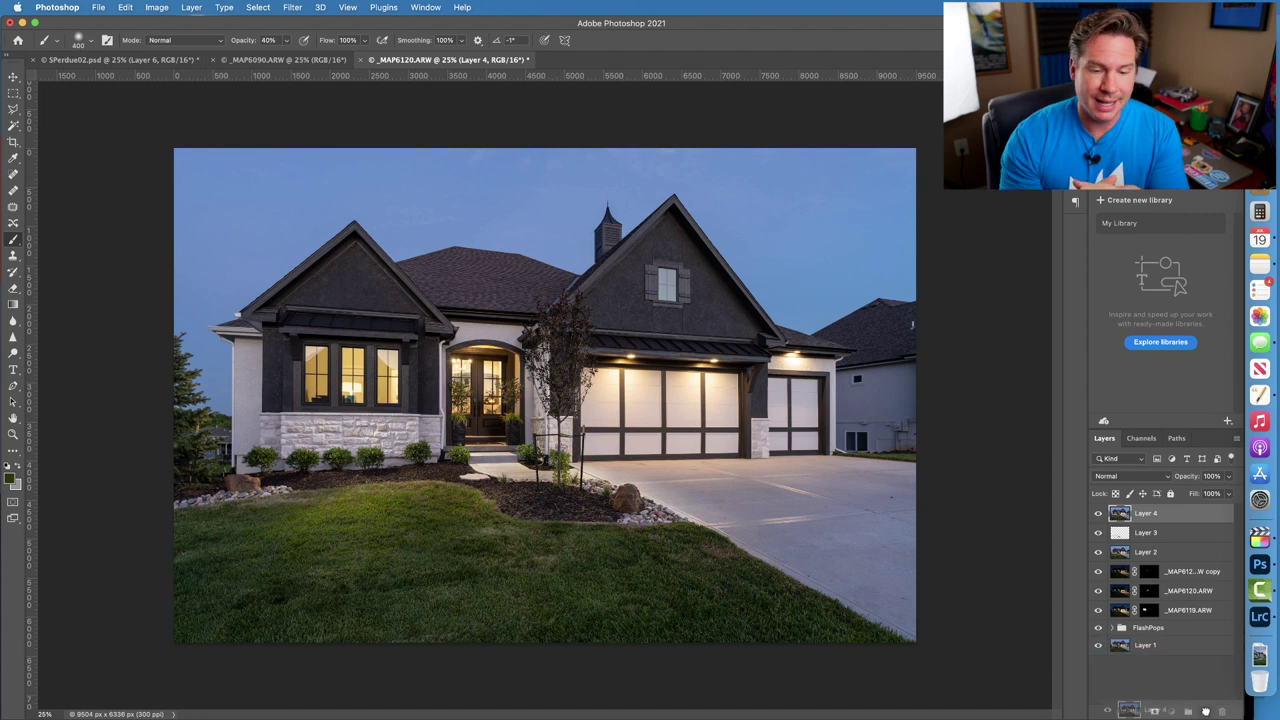
drag(1195, 515, 1207, 712)
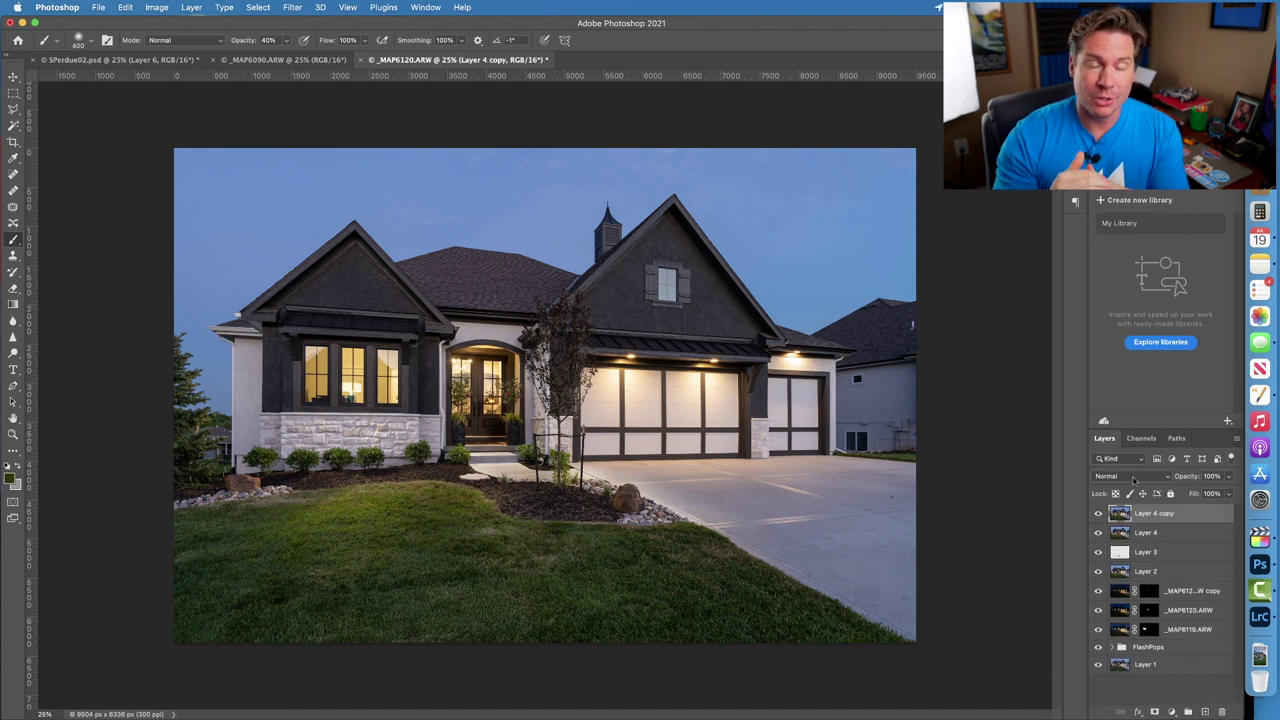
click(1134, 477)
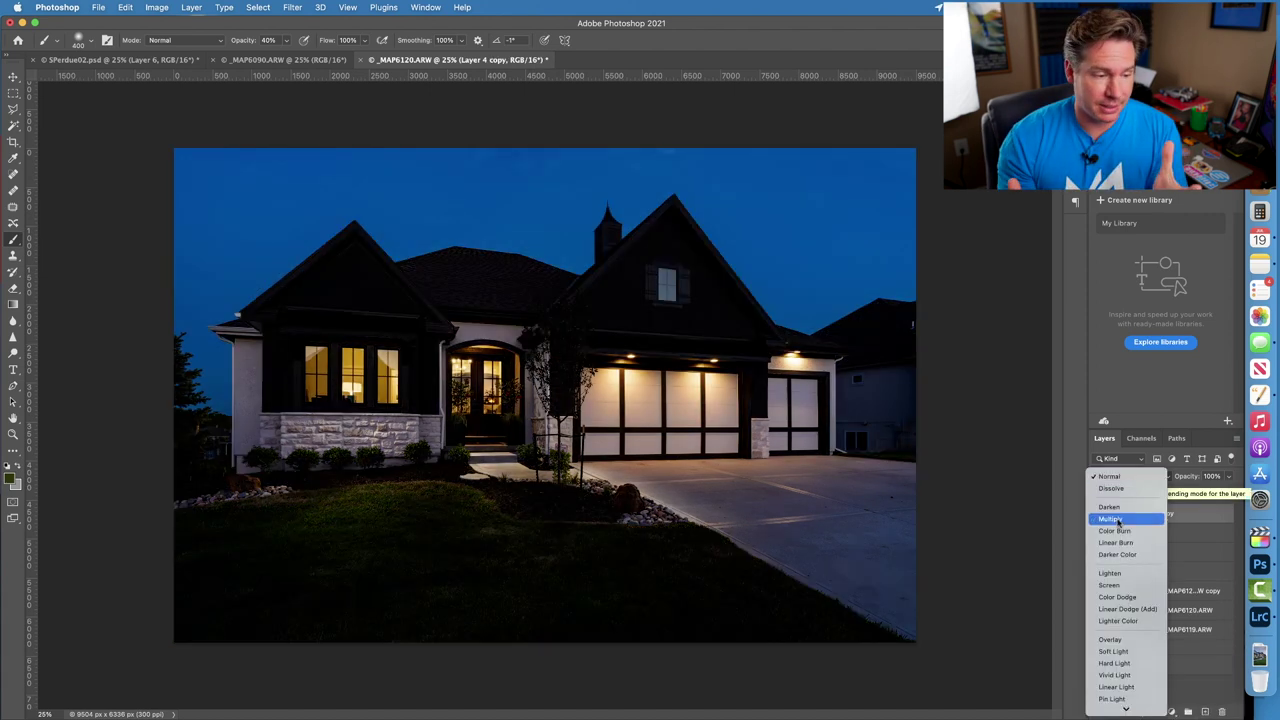
click(1110, 519)
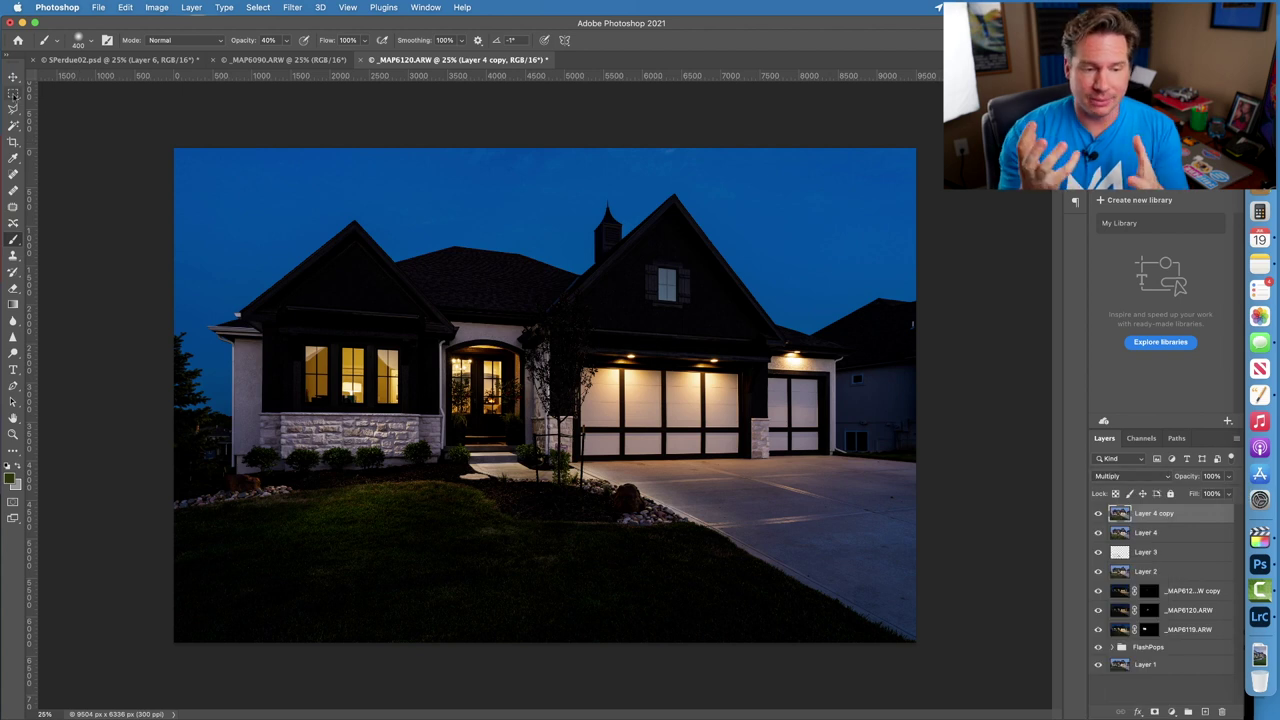
key(m)
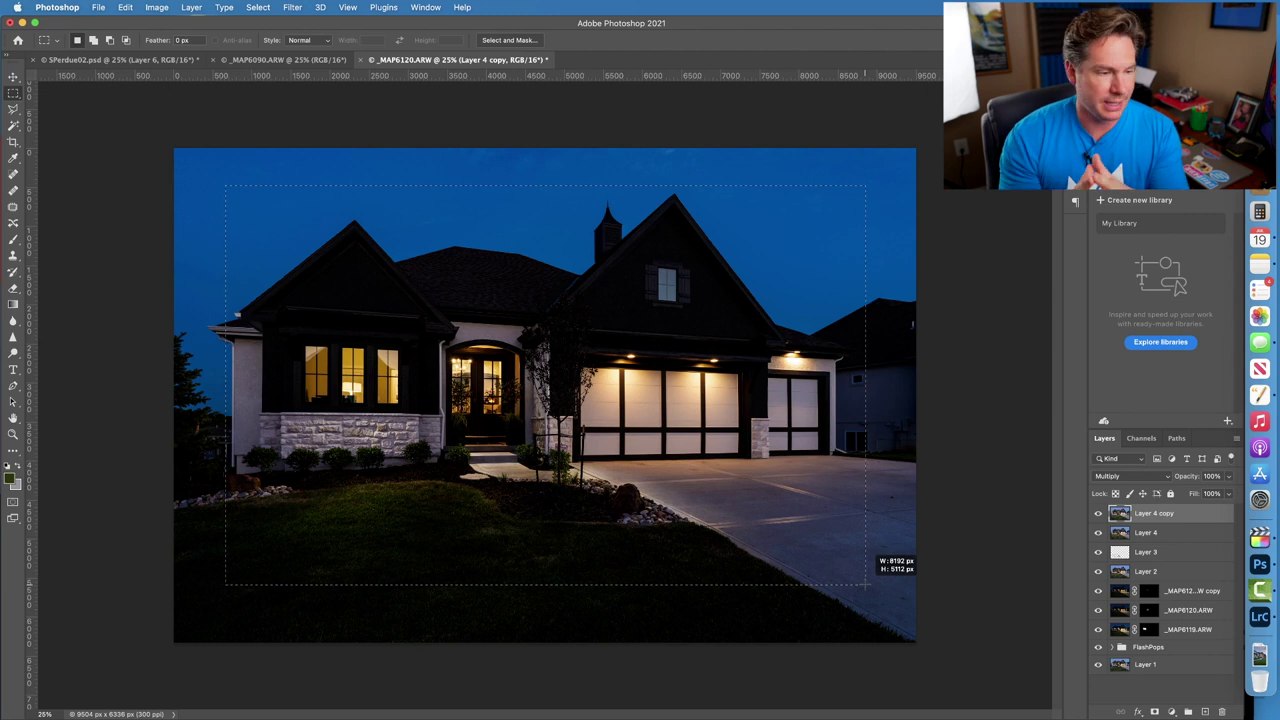
Delete a 250 px feathered inset rectangle from the Multiply copy to form the vignette.
drag(867, 583, 867, 585)
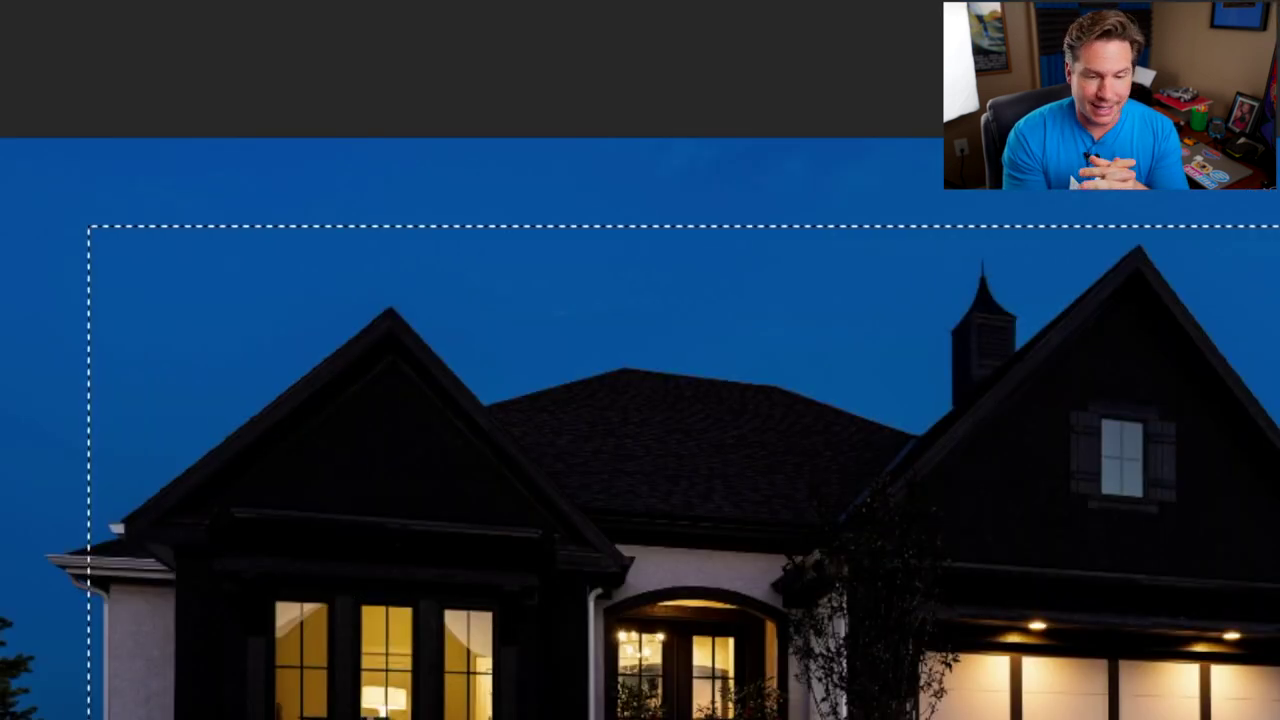
click(258, 7)
mouse_move(180, 239)
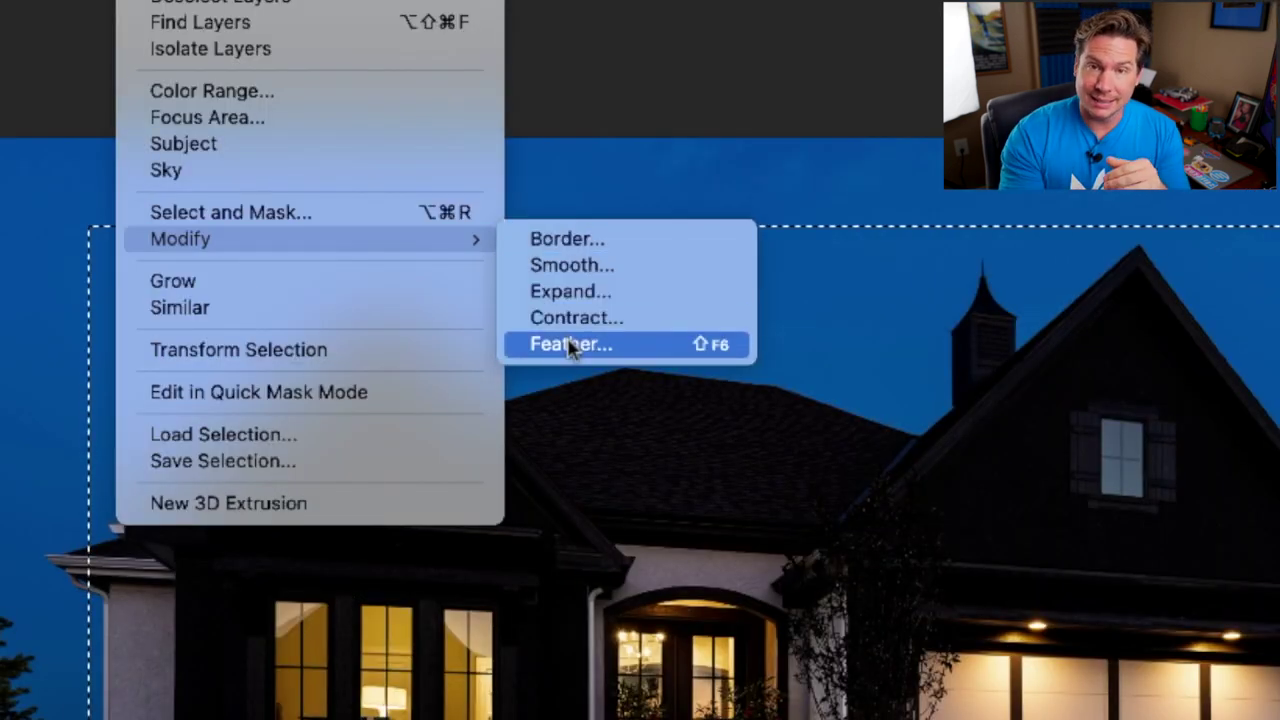
click(571, 344)
click(1180, 622)
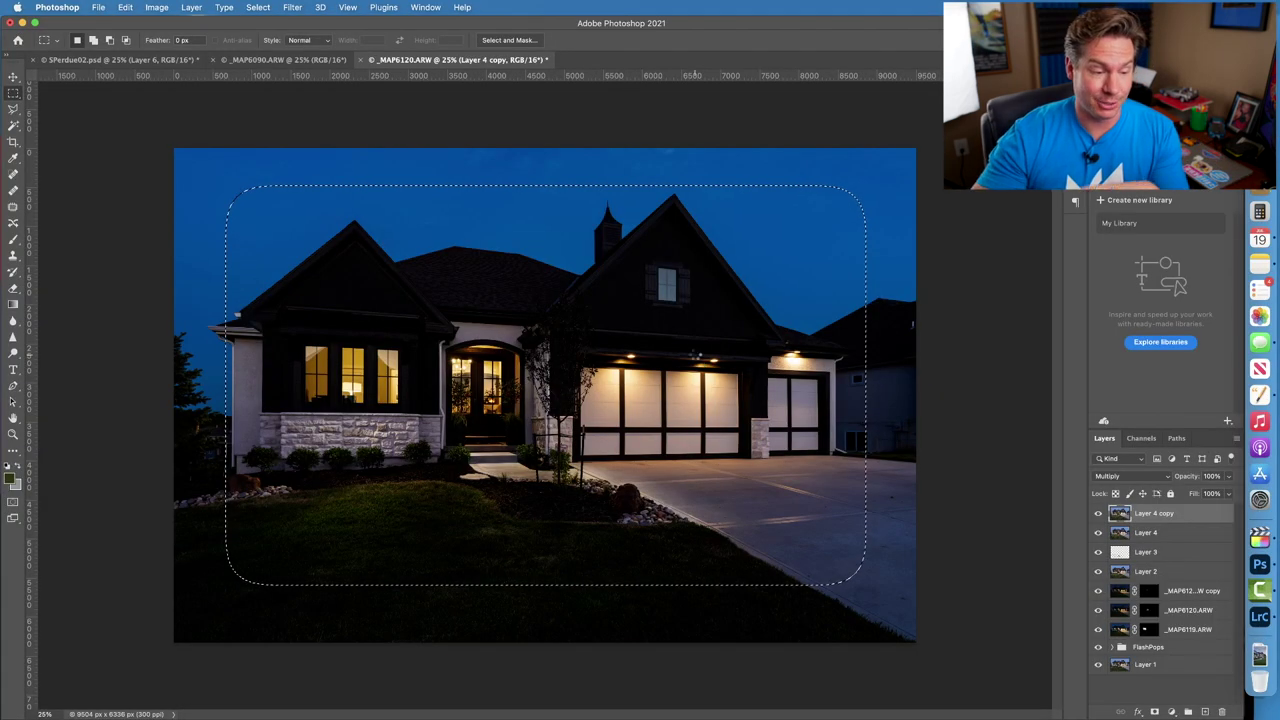
key(BackSpace)
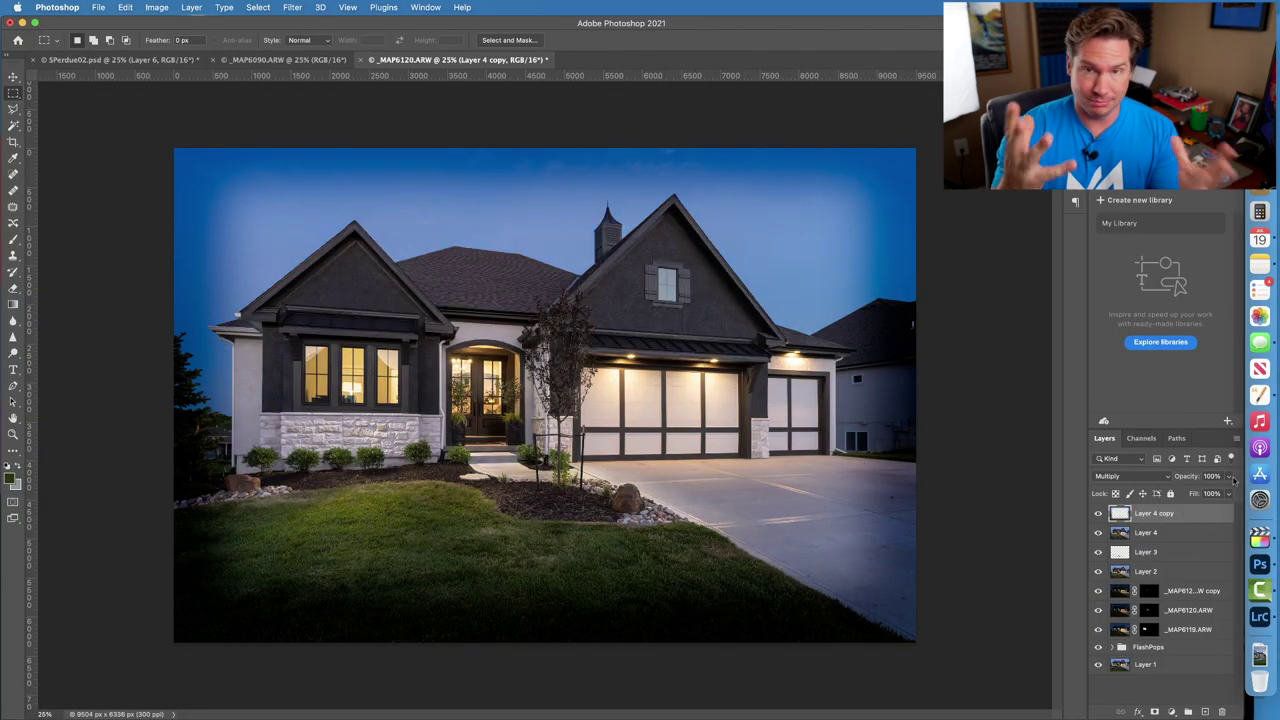
Set the vignette layer to 25% opacity, compare it, and merge visible into Layer 5.
drag(1210, 493, 1197, 493)
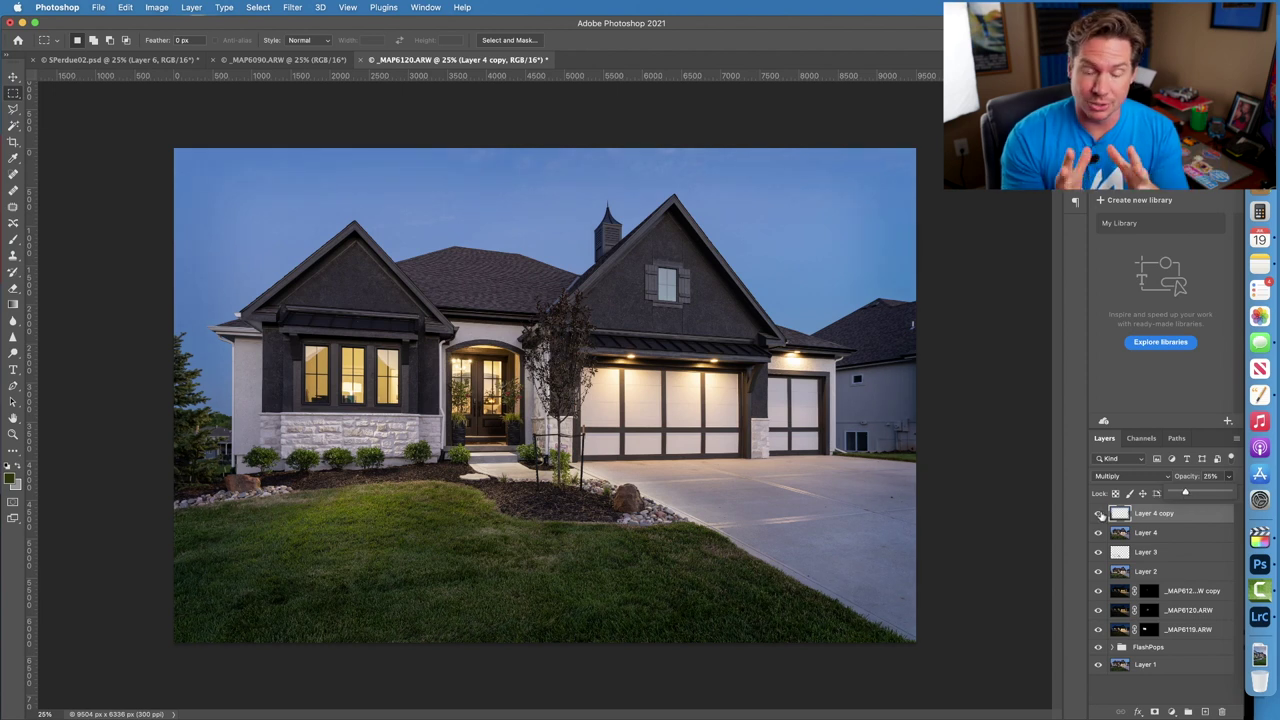
click(1100, 513)
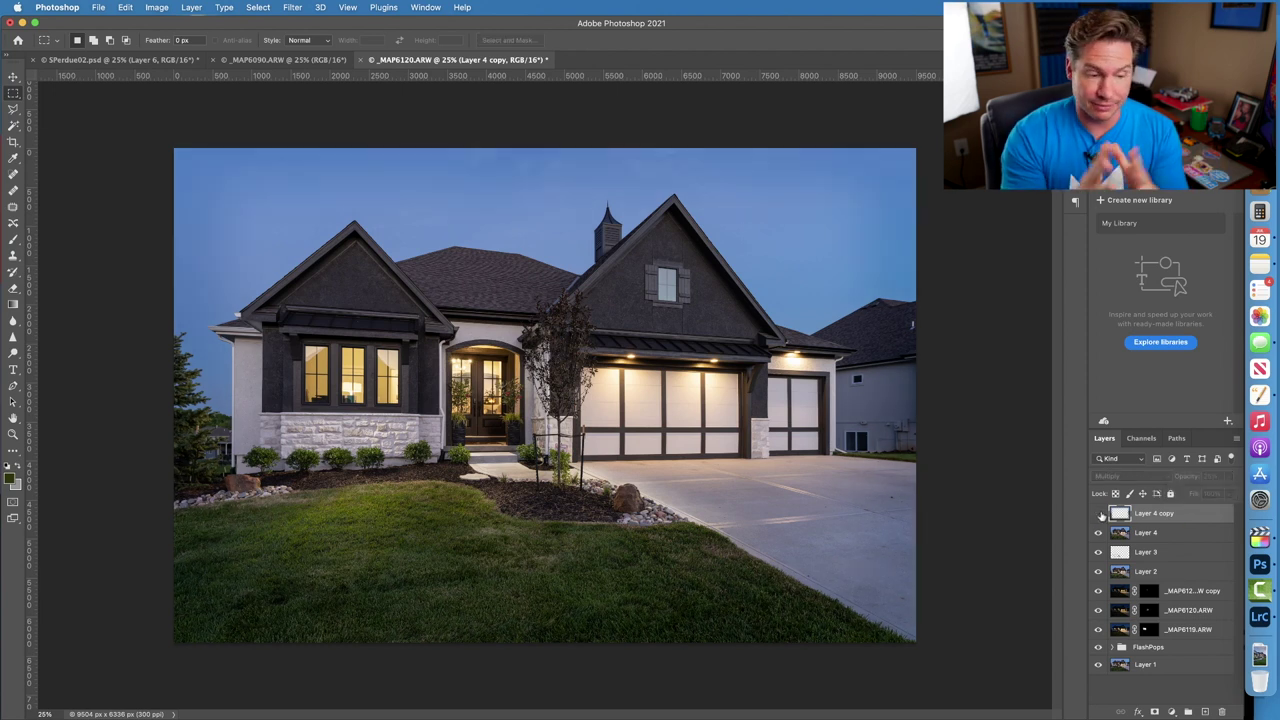
click(1100, 513)
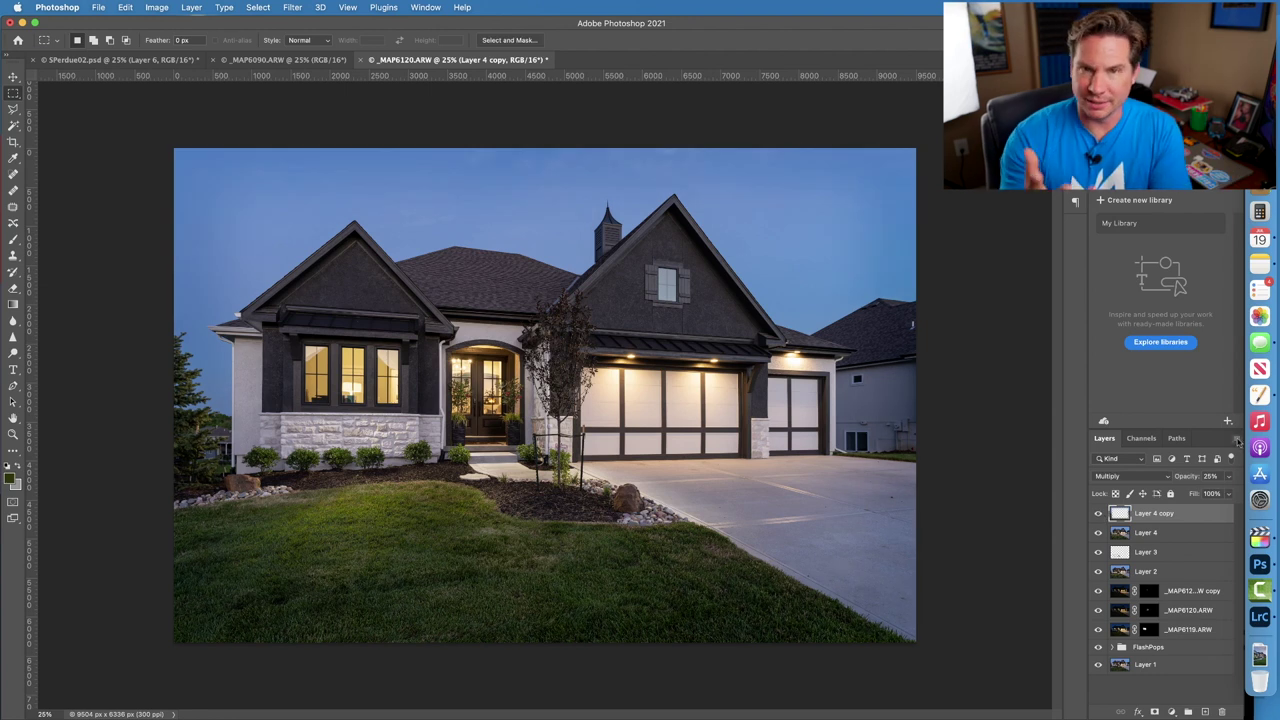
click(1238, 441)
alt+click(1150, 640)
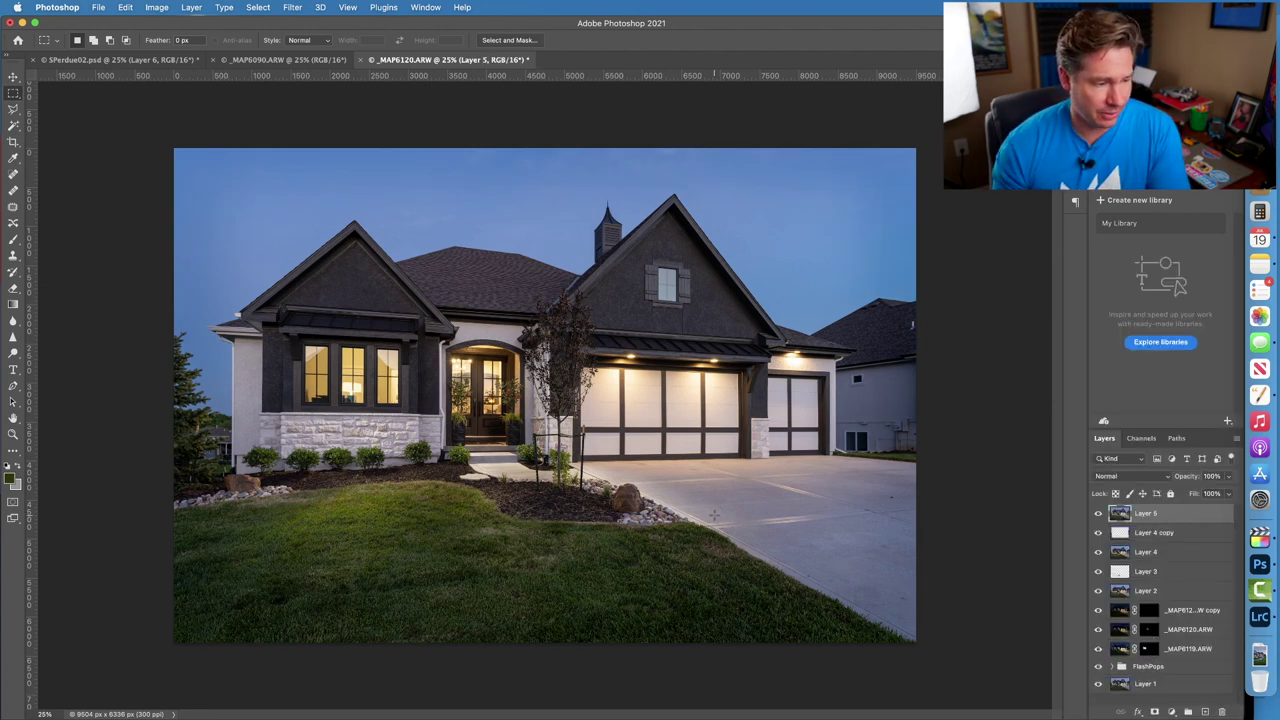
Fit the whole merged twilight composite in the window with Fit on Screen.
click(348, 7)
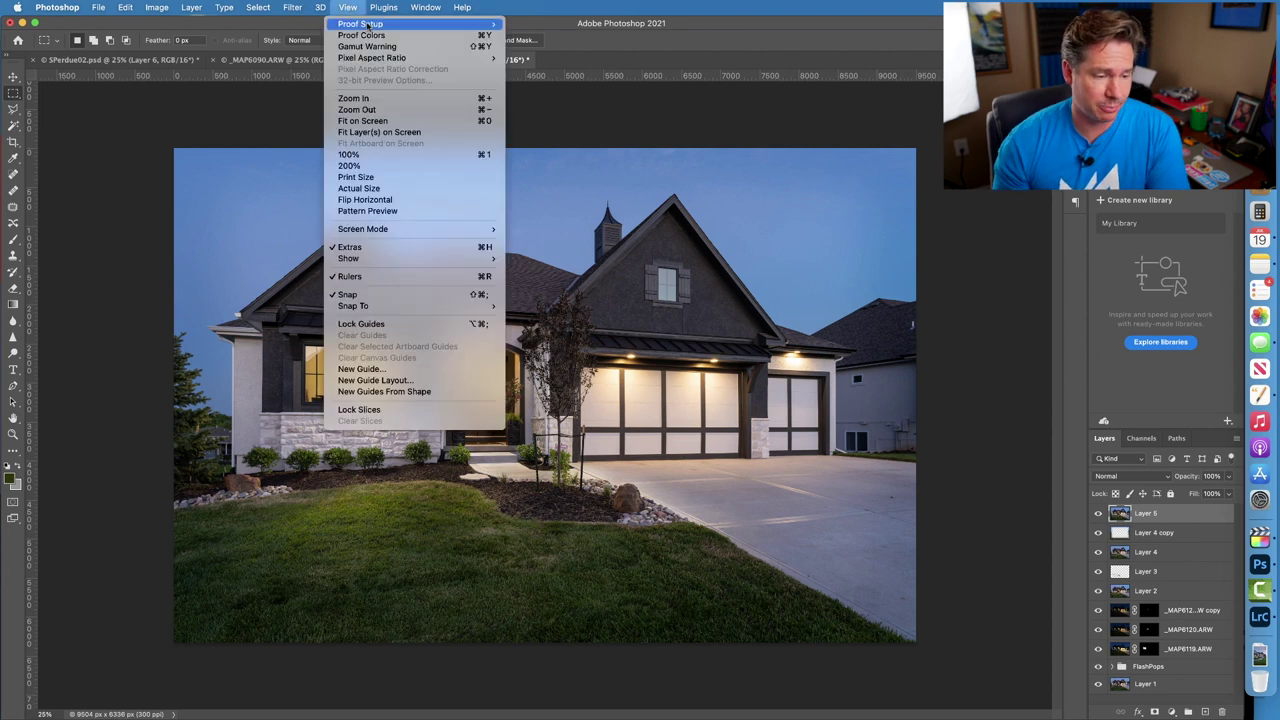
click(362, 121)
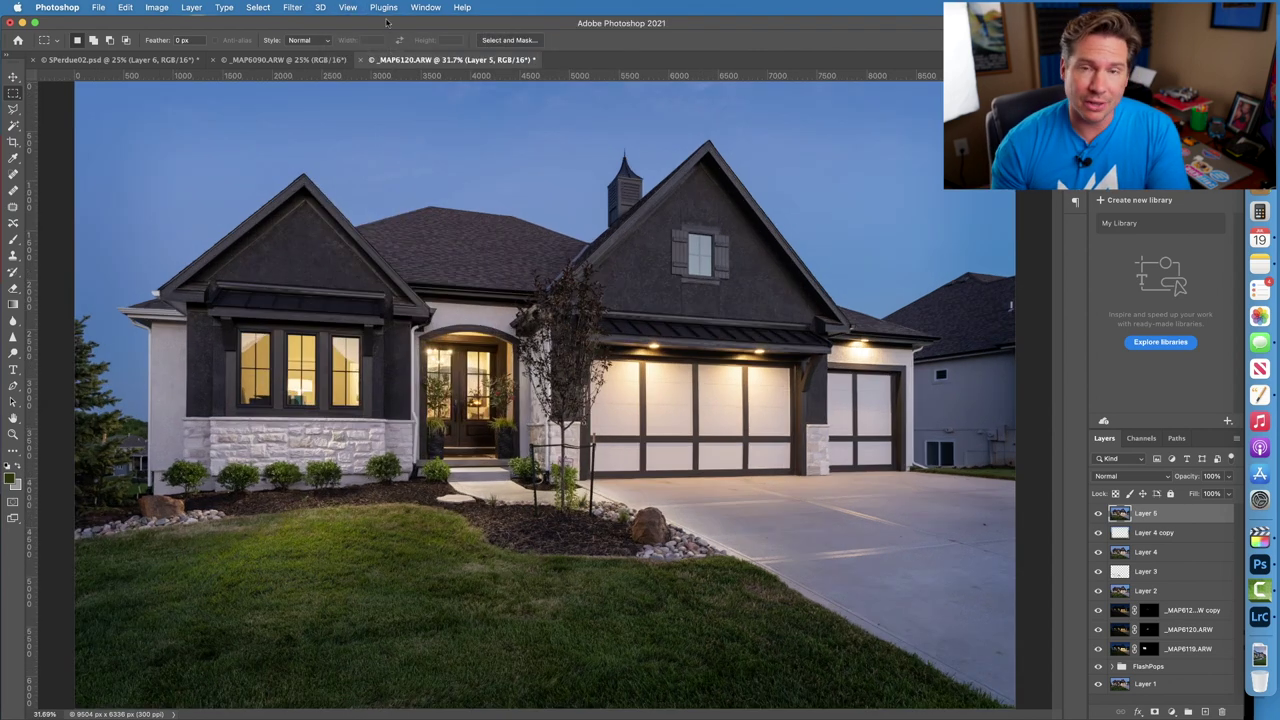